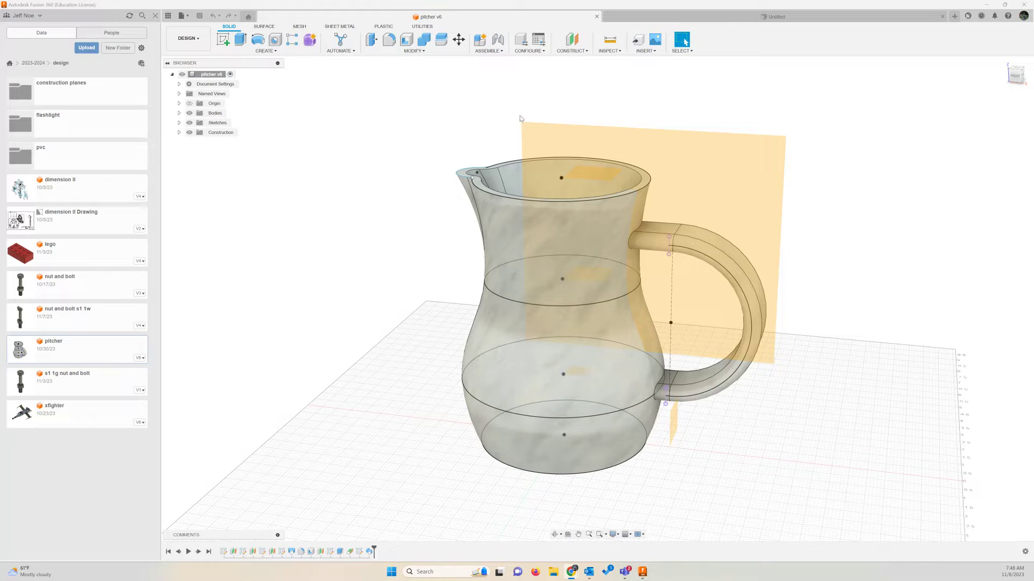
# Switch to the Untitled design and start a sketch on the horizontal origin plane.
pyautogui.click(727, 17)
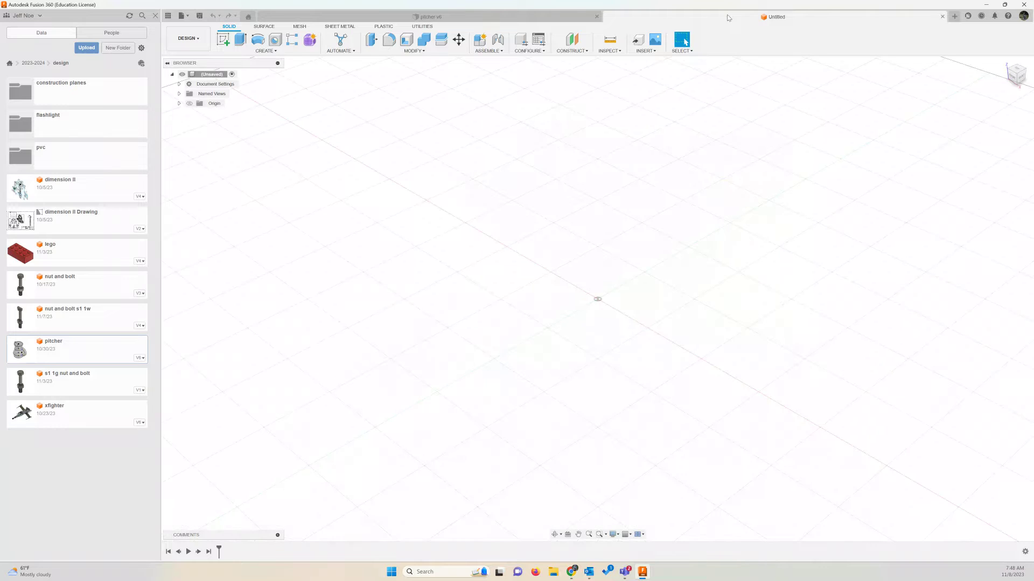
pyautogui.click(222, 40)
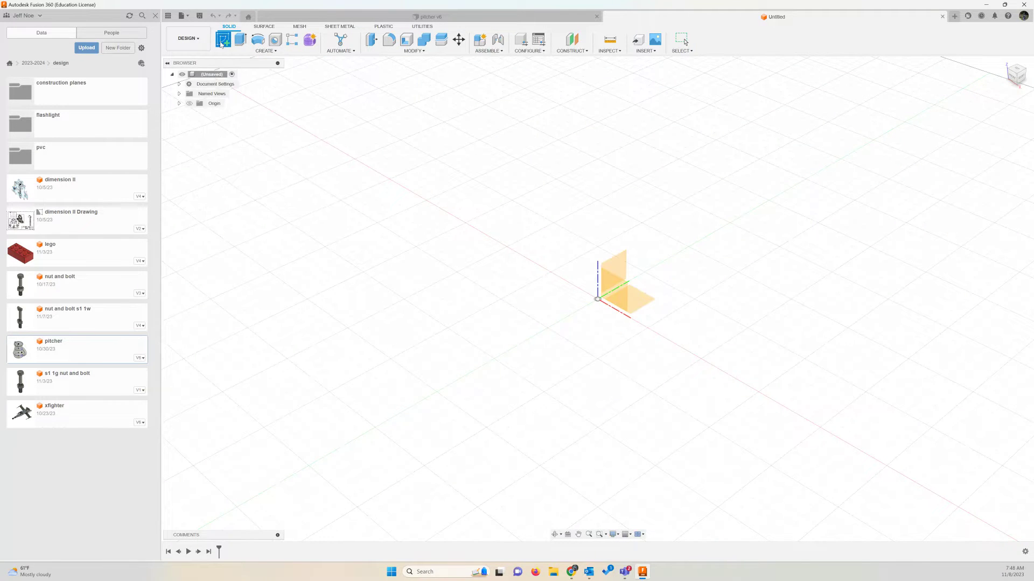
pyautogui.click(654, 300)
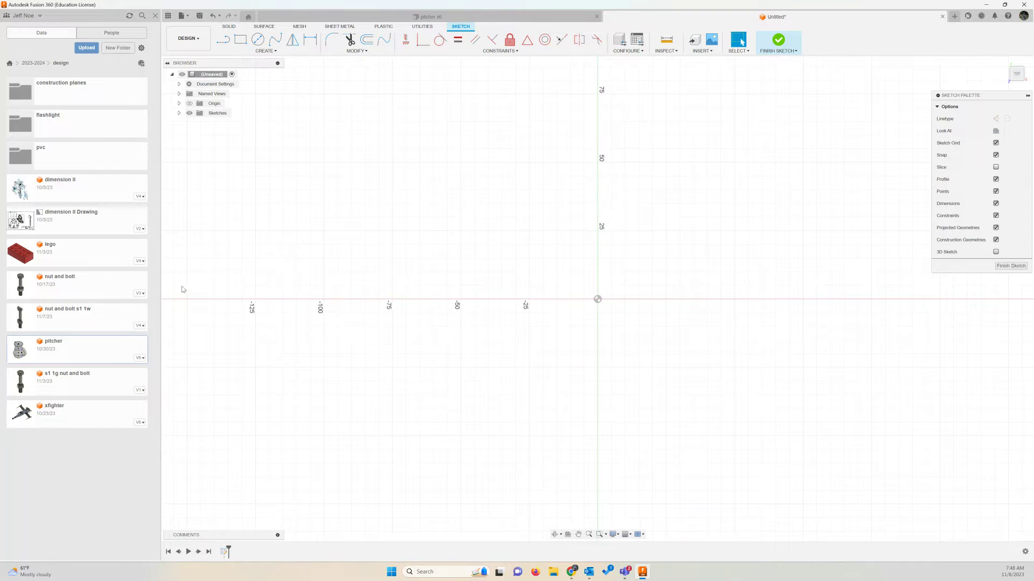
pyautogui.click(257, 39)
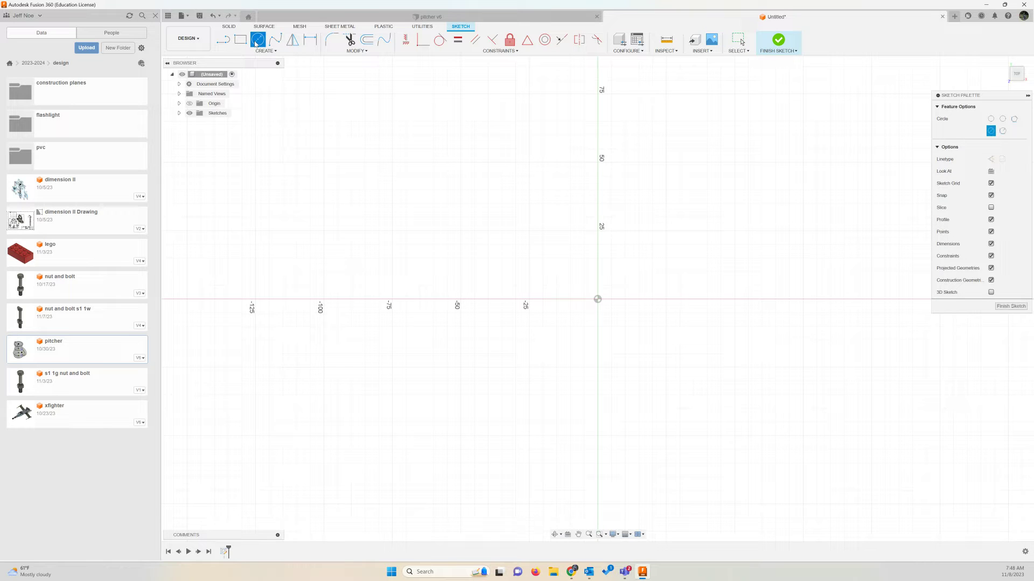
pyautogui.click(598, 299)
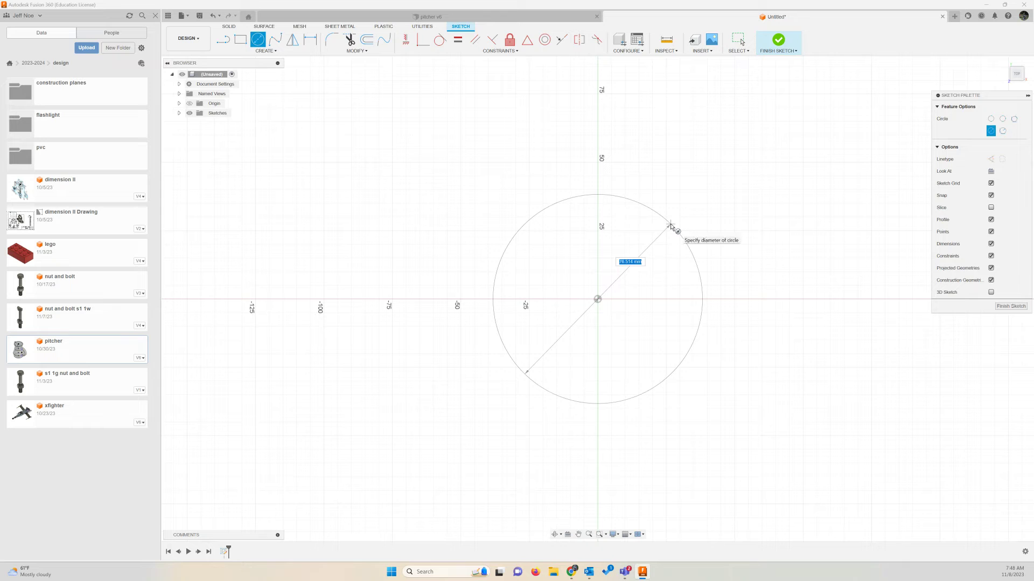
pyautogui.press('Escape')
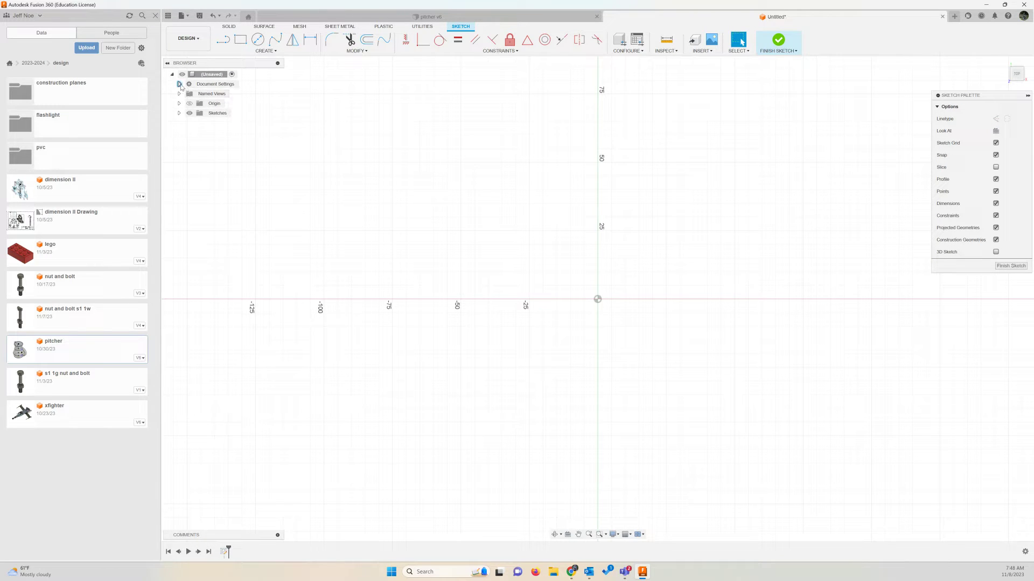
# Change the document's active units to inches.
pyautogui.click(180, 84)
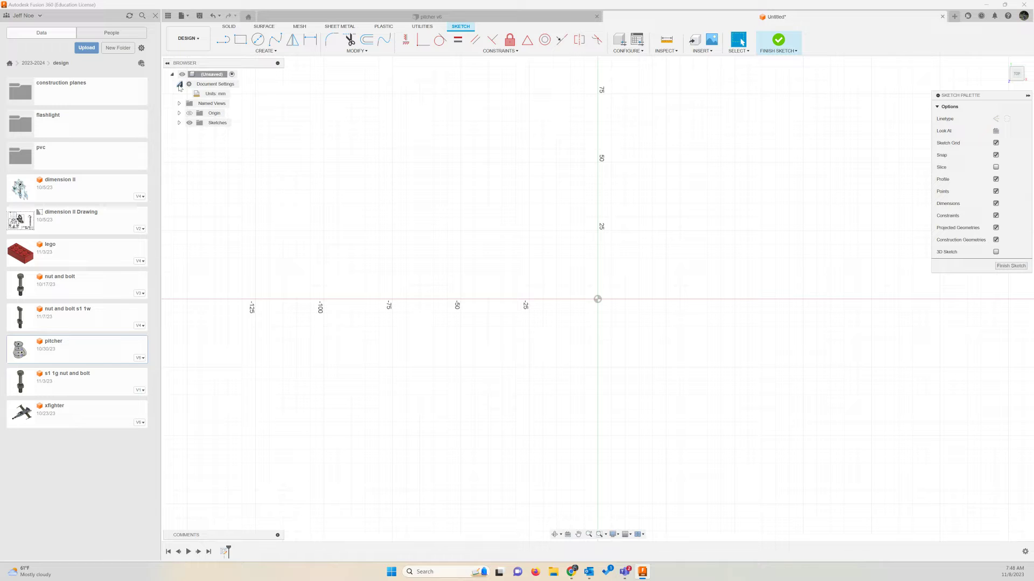
pyautogui.click(235, 93)
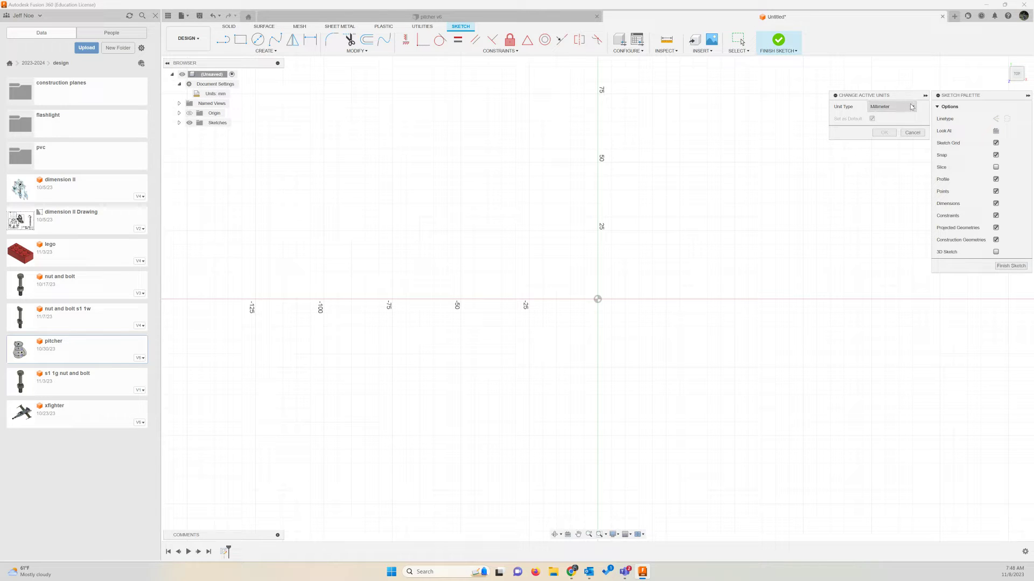
pyautogui.click(893, 107)
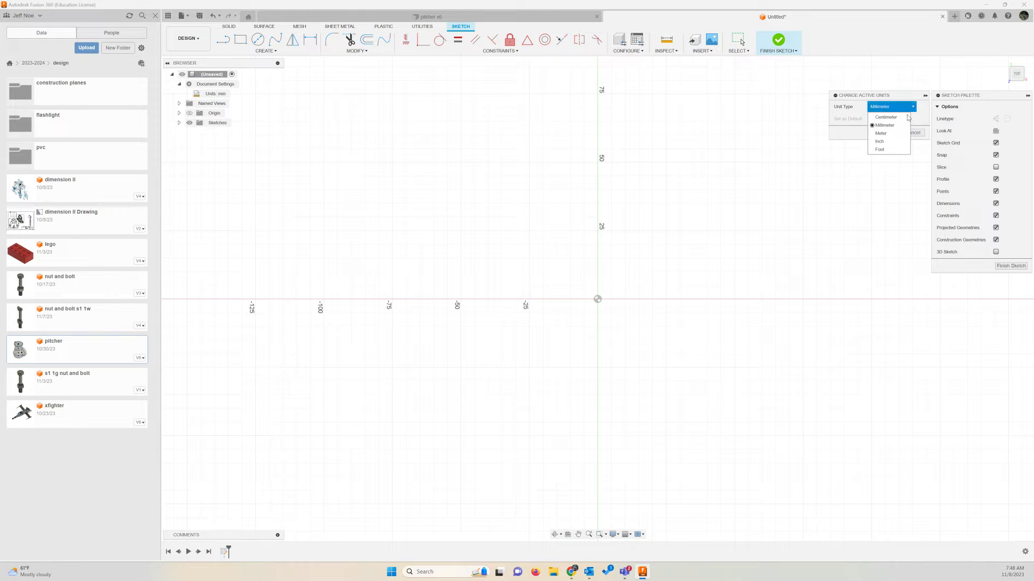
pyautogui.click(888, 141)
pyautogui.click(890, 133)
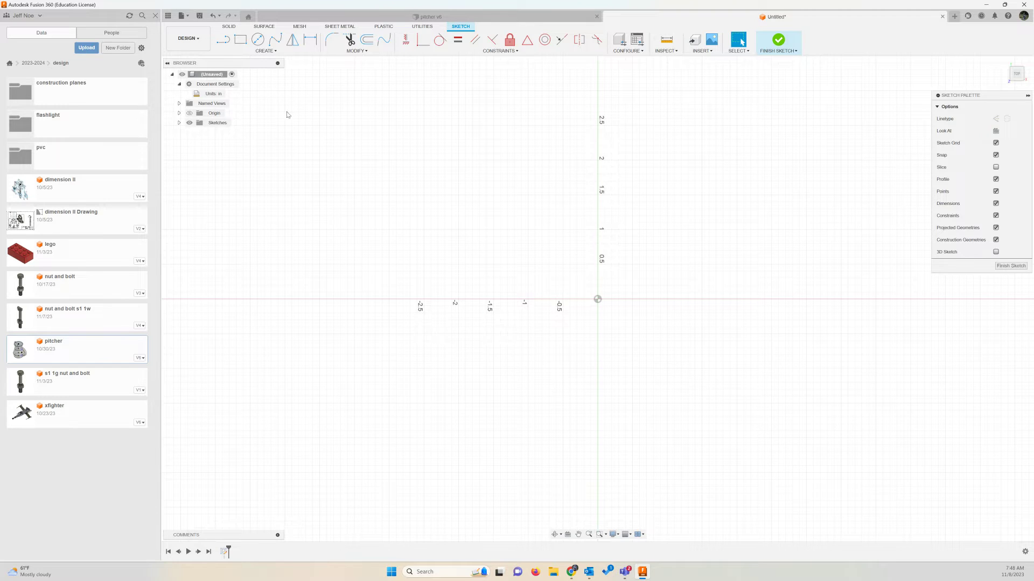
# Draw a 5 in diameter circle centred on the origin and finish the sketch.
pyautogui.click(256, 42)
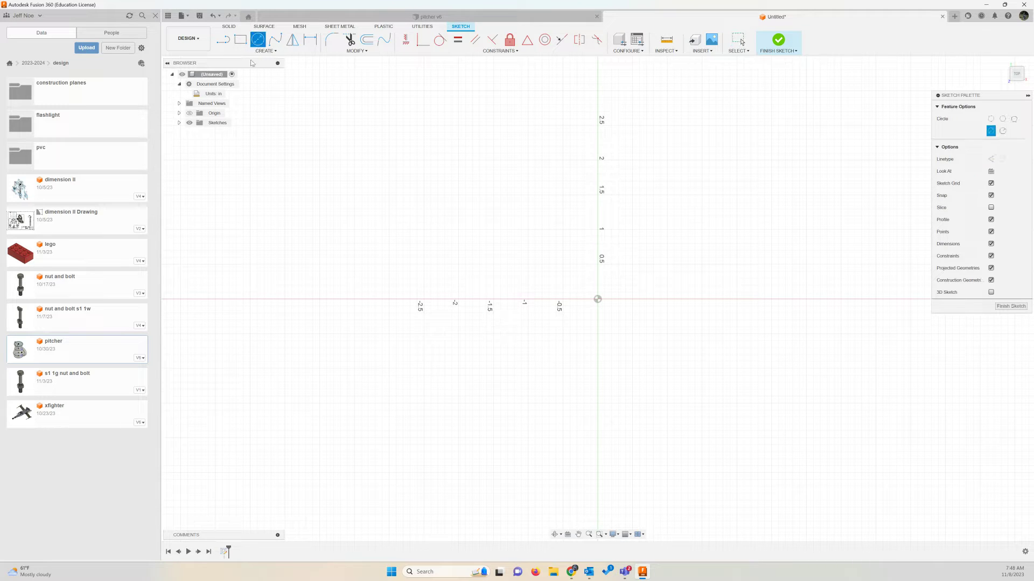
pyautogui.click(597, 299)
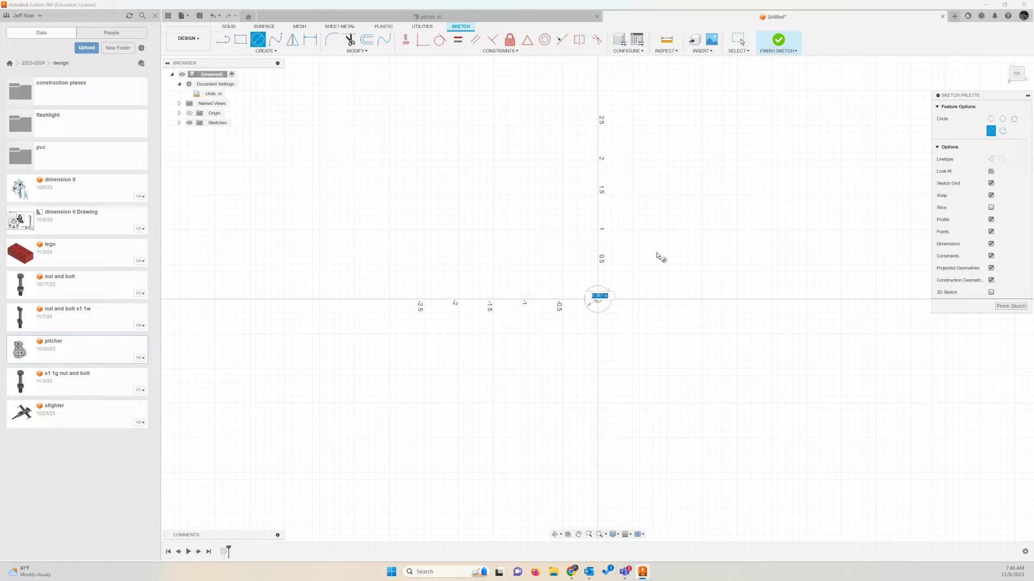
pyautogui.write('5')
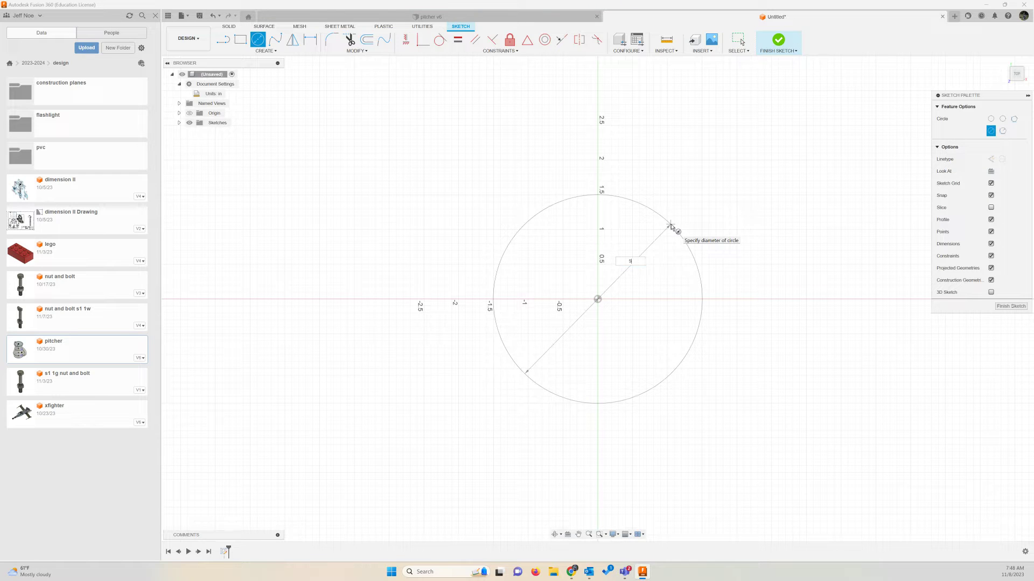
pyautogui.press('Return')
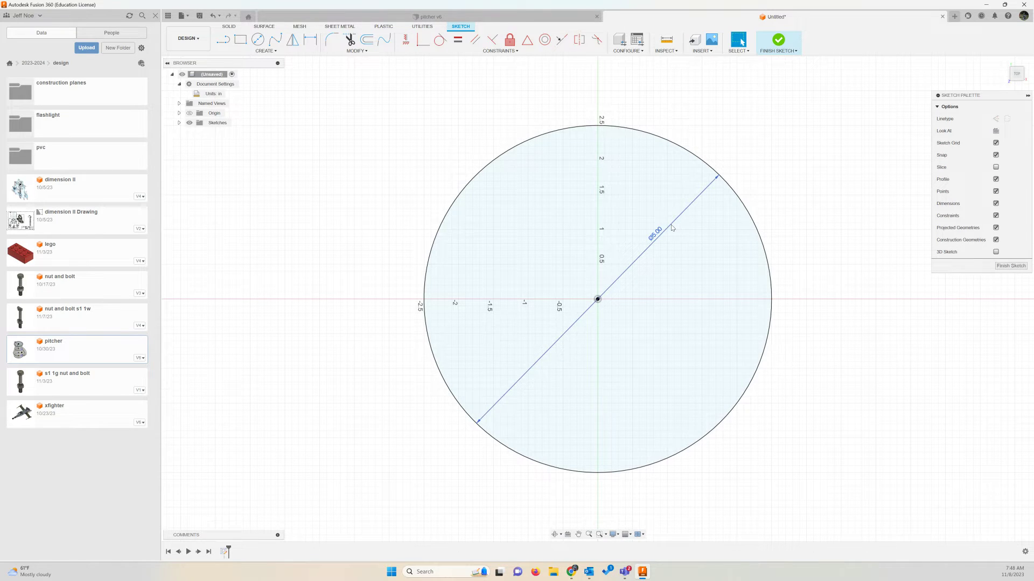
pyautogui.click(778, 40)
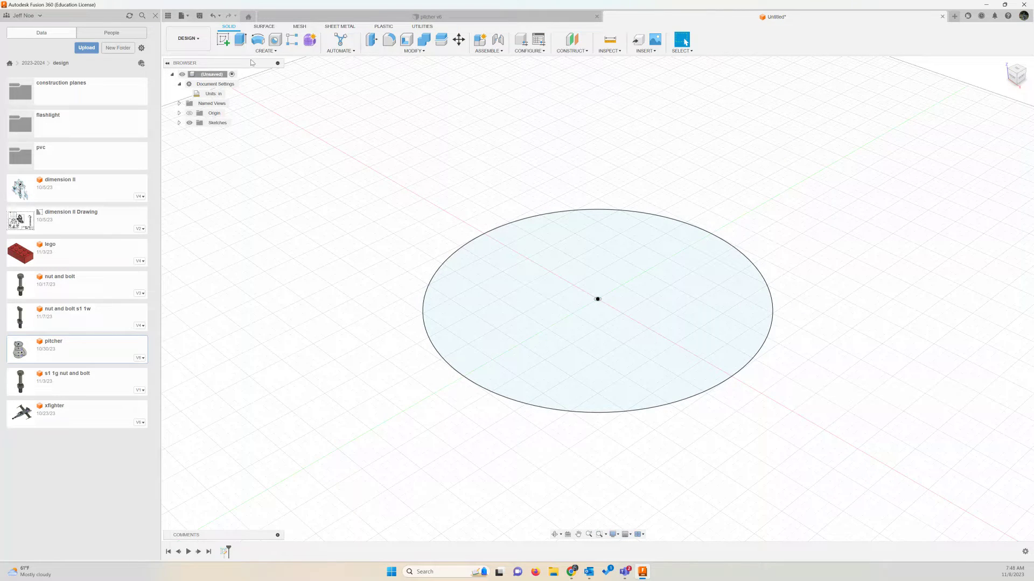
# Create a construction plane offset 2 in above the circle's profile.
pyautogui.click(582, 50)
pyautogui.click(578, 60)
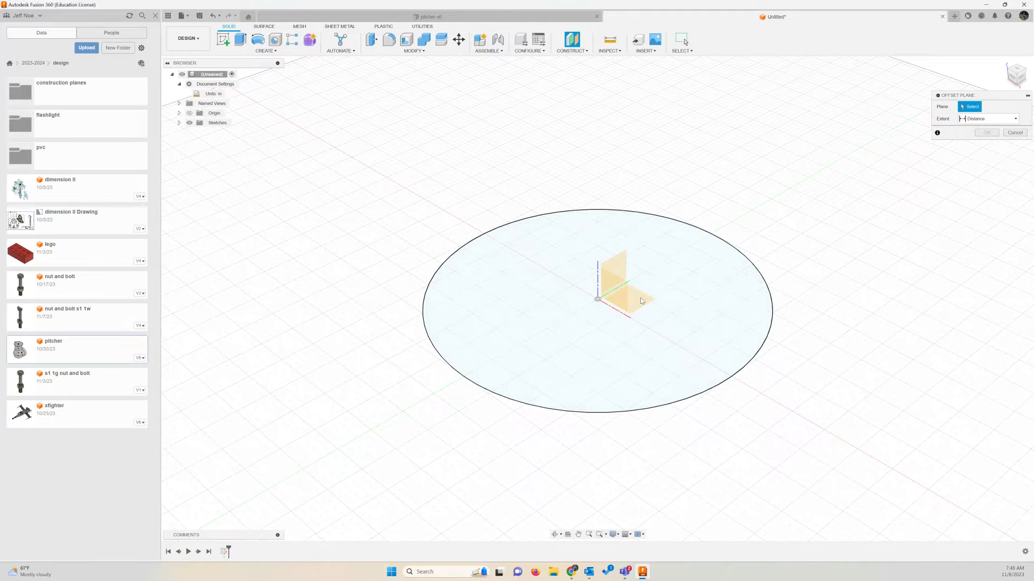
pyautogui.click(641, 301)
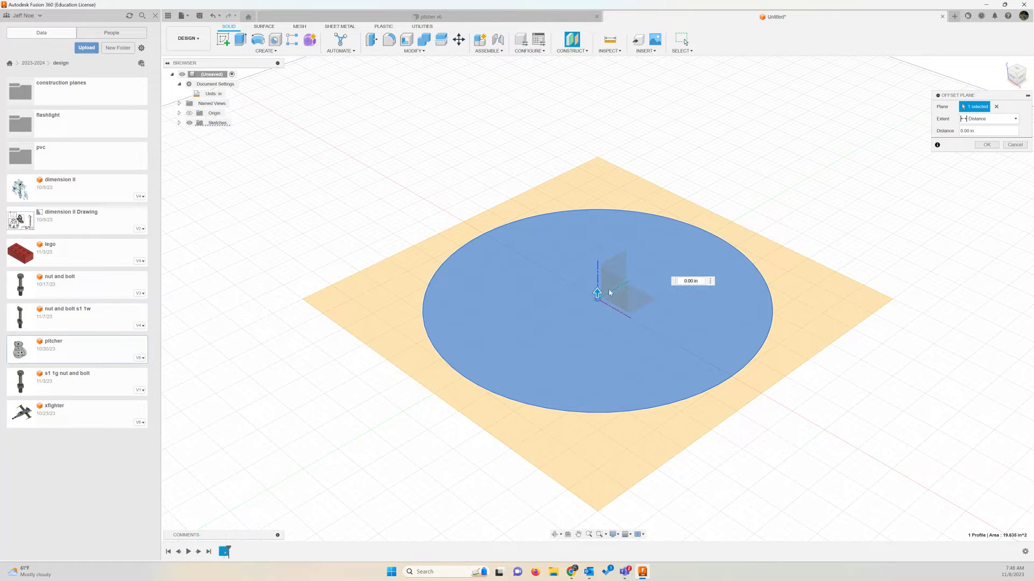
pyautogui.moveTo(596, 293); pyautogui.dragTo(596, 263)
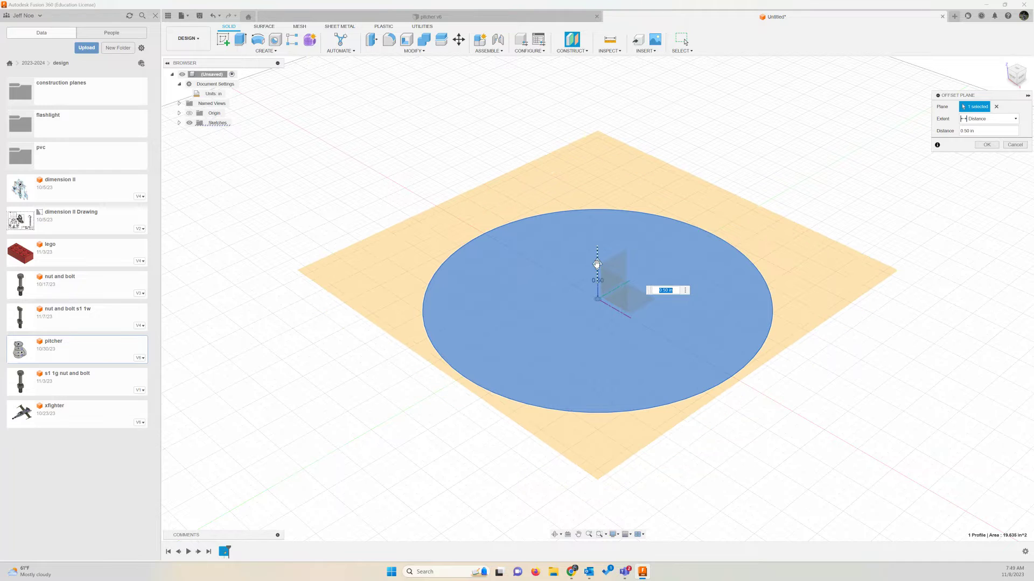
pyautogui.write('5')
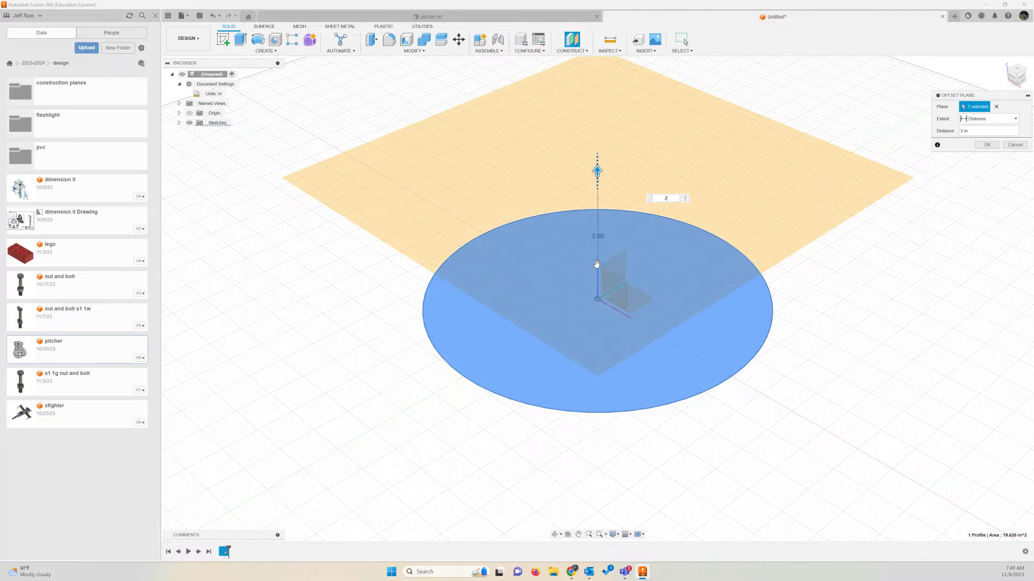
pyautogui.press('Return')
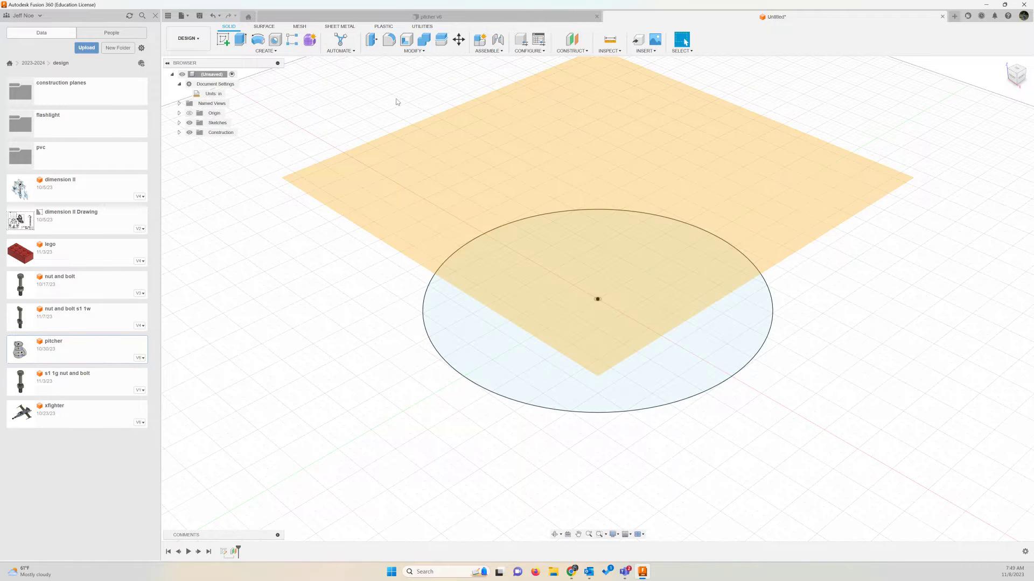
# Sketch a 6 in diameter circle centred on the origin on the new offset plane and finish the sketch.
pyautogui.click(223, 40)
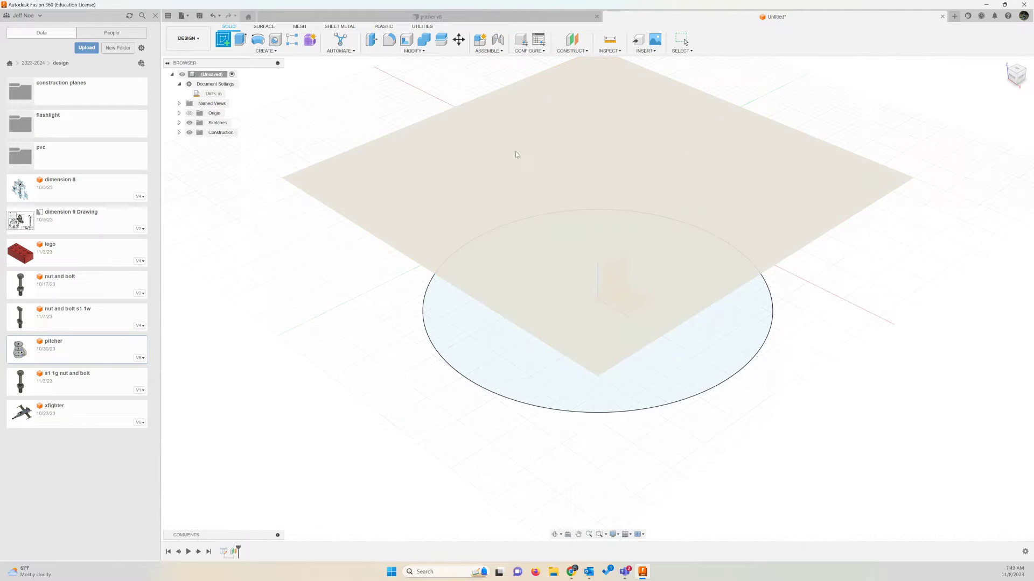
pyautogui.click(565, 143)
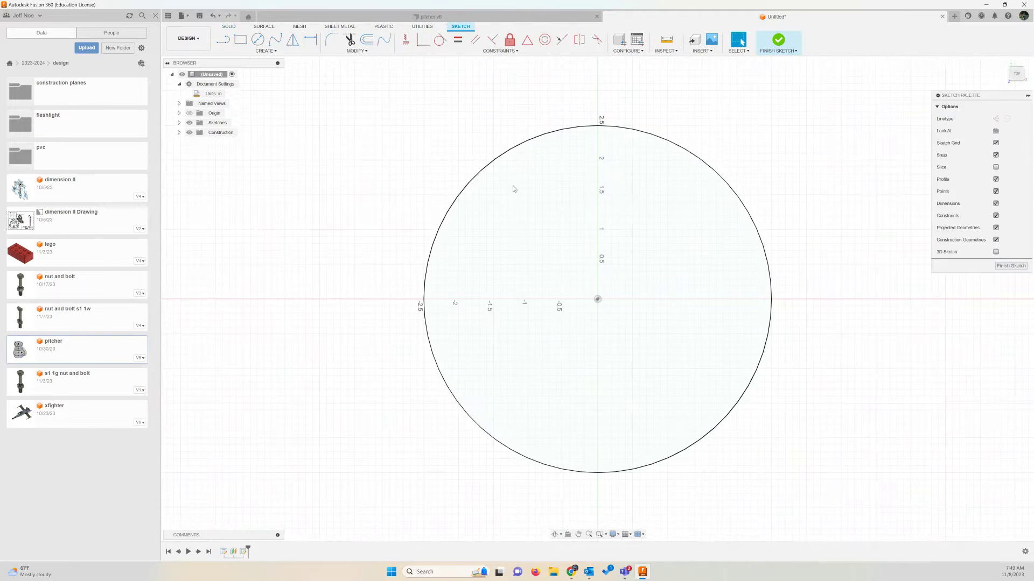
pyautogui.click(258, 41)
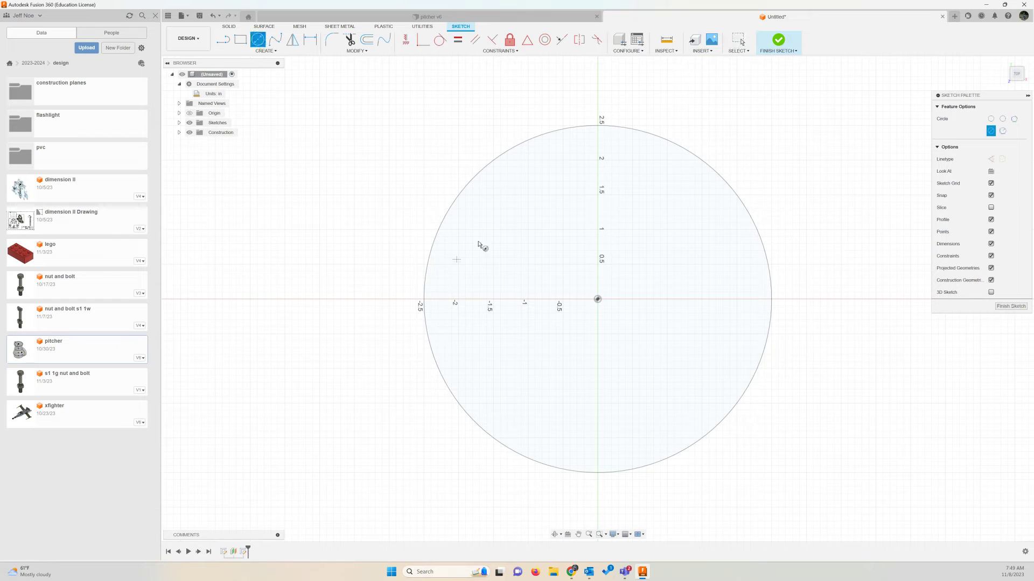
pyautogui.click(597, 299)
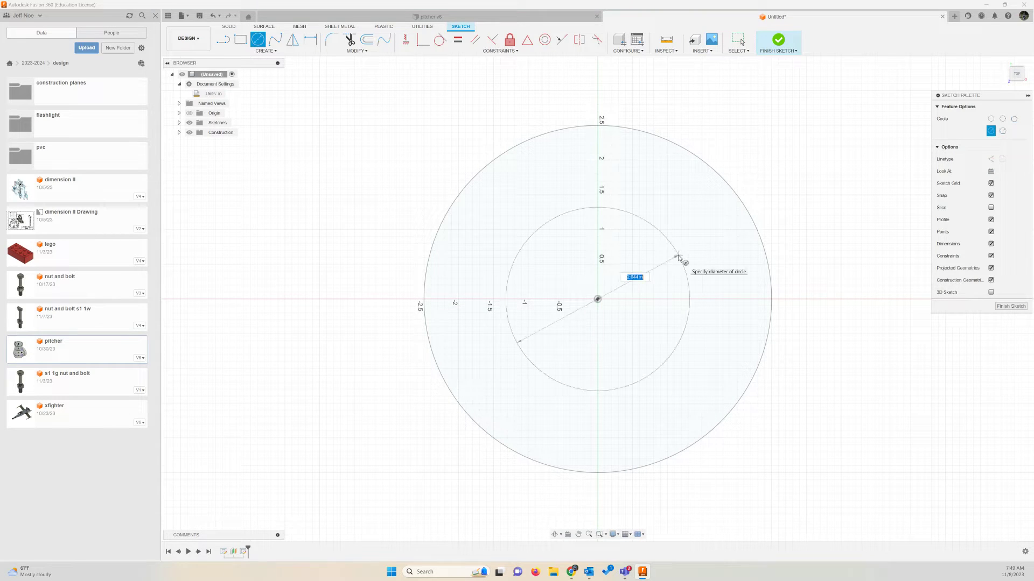
pyautogui.write('6')
pyautogui.press('Return')
pyautogui.press('Escape')
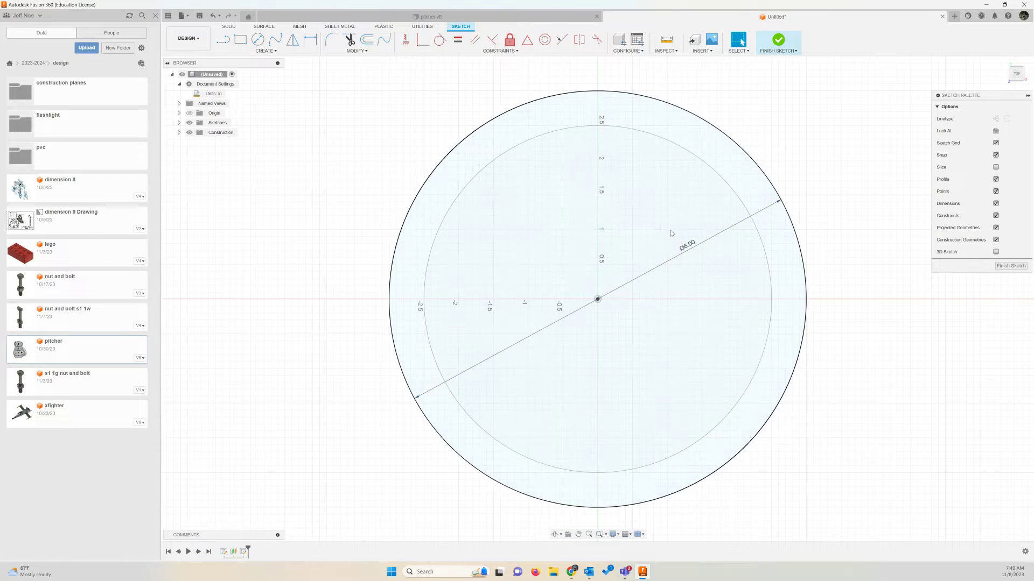
pyautogui.click(784, 42)
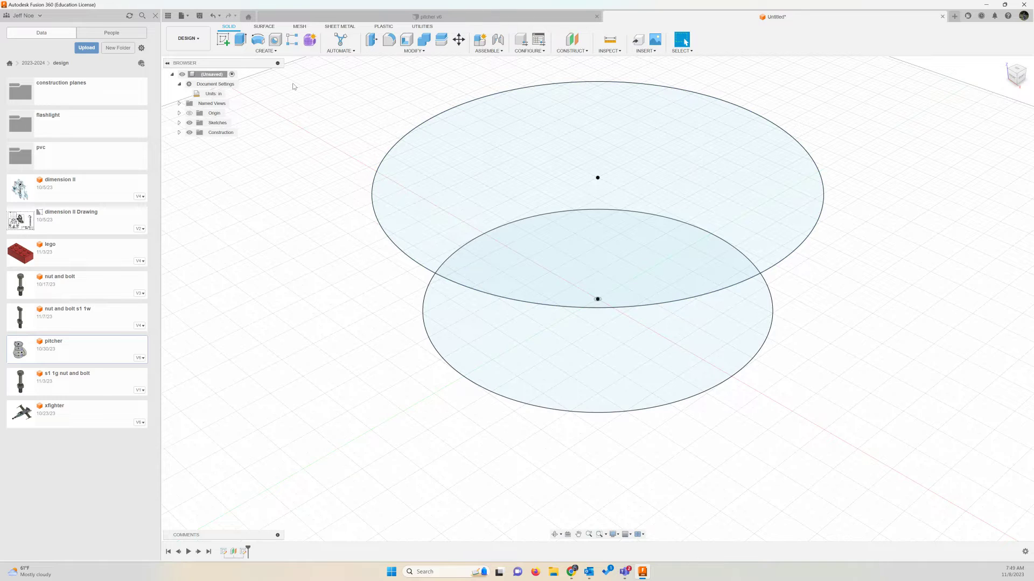
# Create a construction plane offset 5 in above the horizontal origin plane, hiding the sketches only while selecting that plane.
pyautogui.click(577, 52)
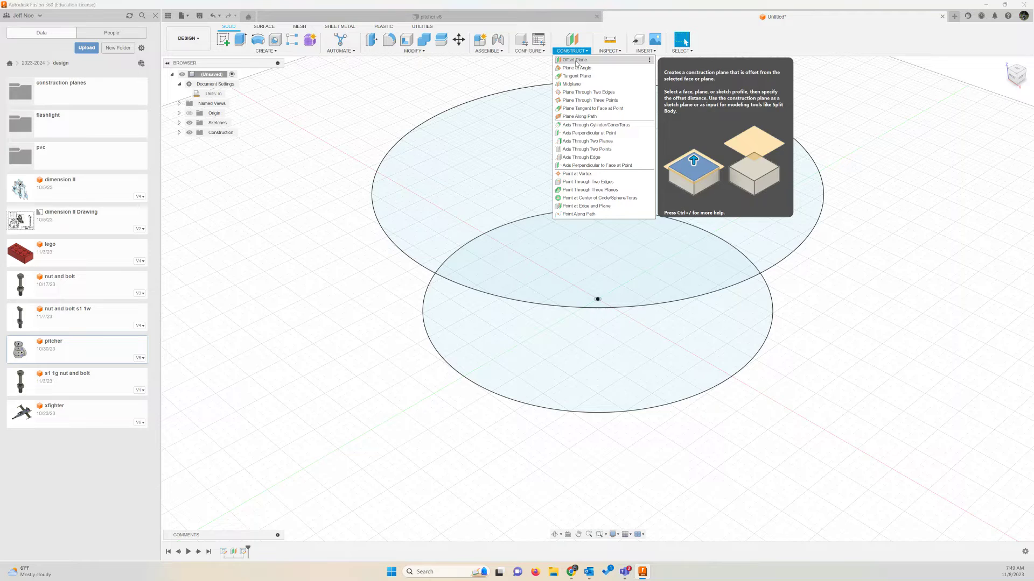
pyautogui.click(575, 60)
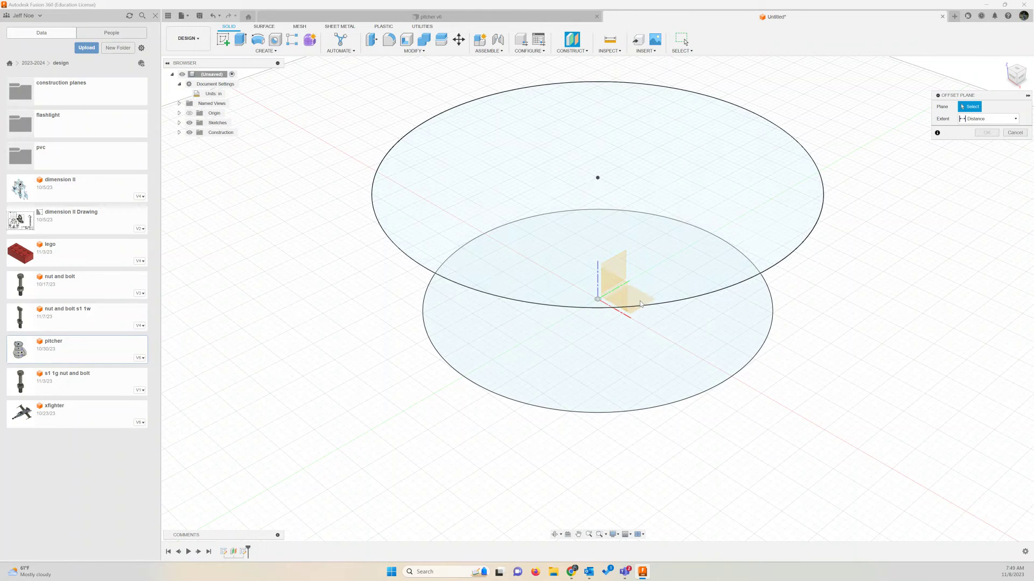
pyautogui.scroll(-2, 641, 316)
pyautogui.scroll(3, 641, 316)
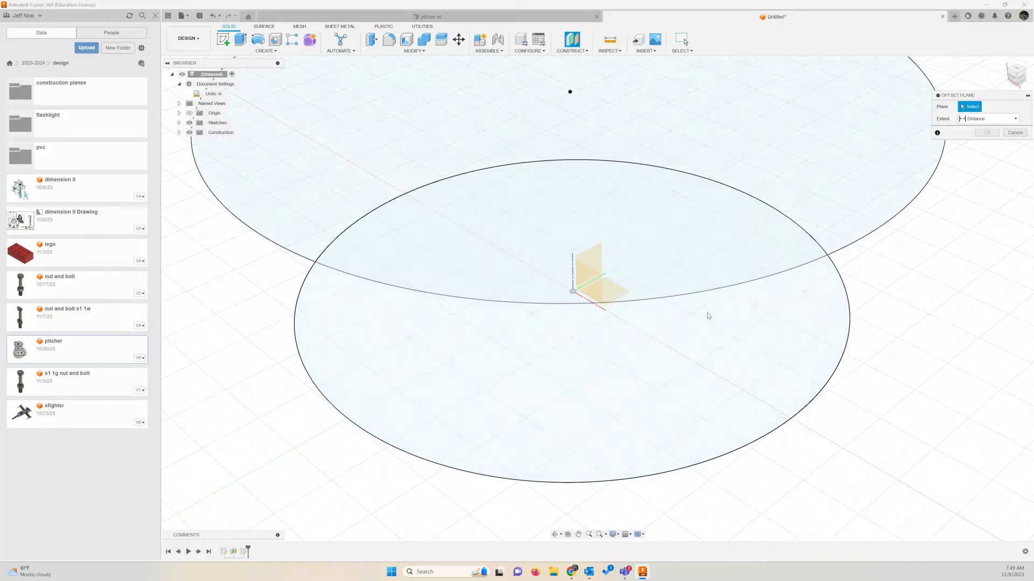
pyautogui.click(189, 122)
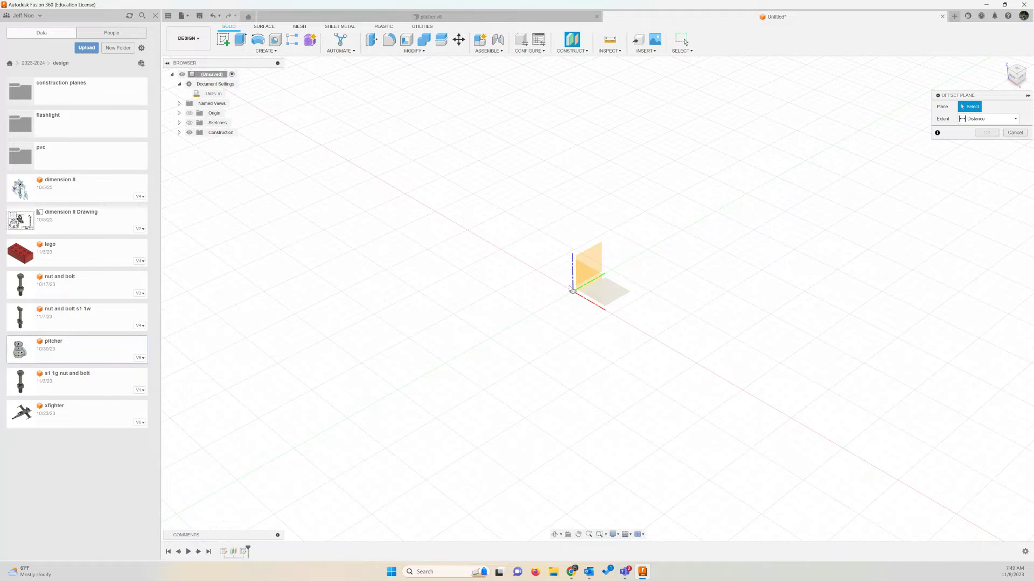
pyautogui.click(613, 296)
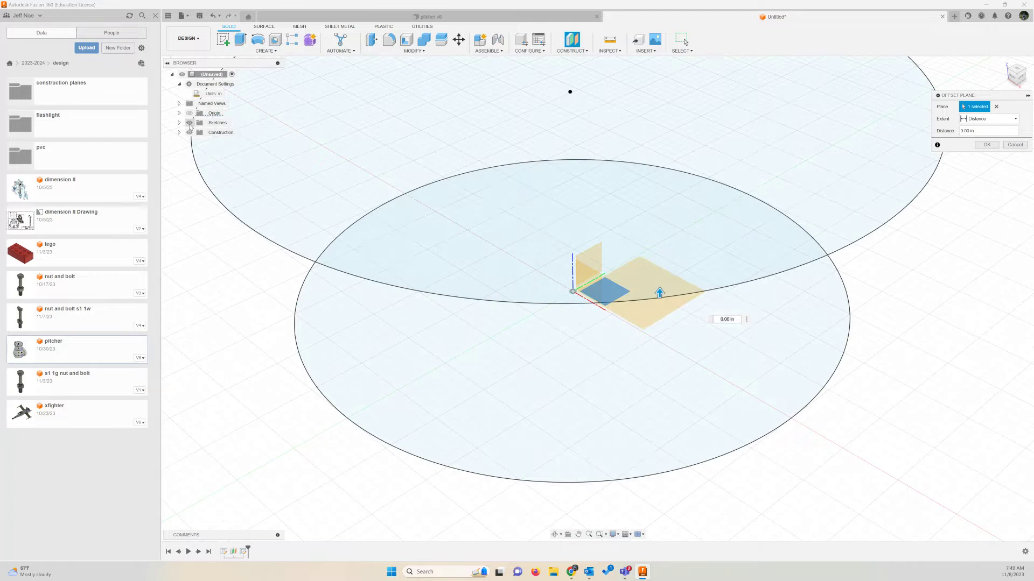
pyautogui.click(190, 122)
pyautogui.write('6')
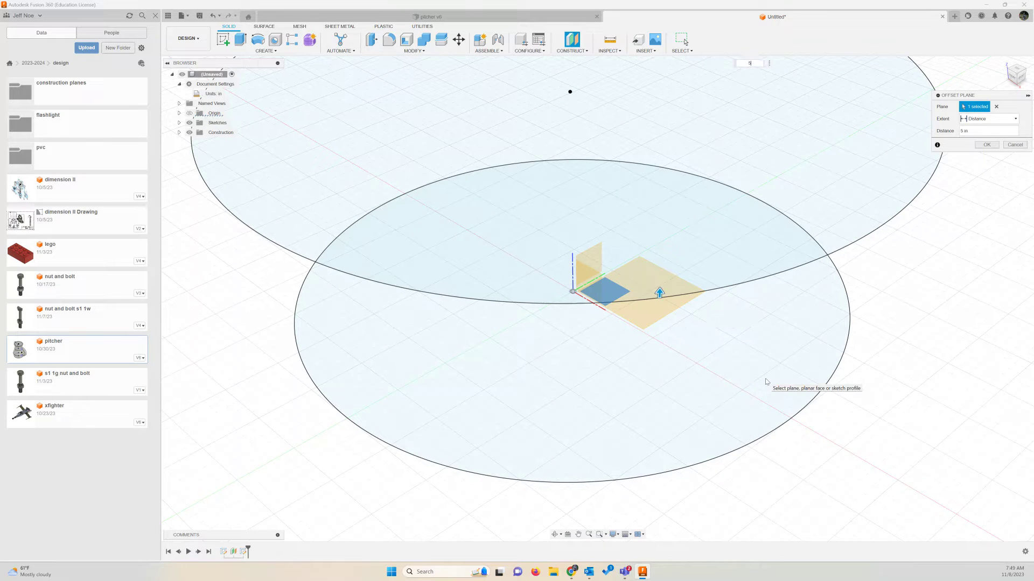
pyautogui.press('Return')
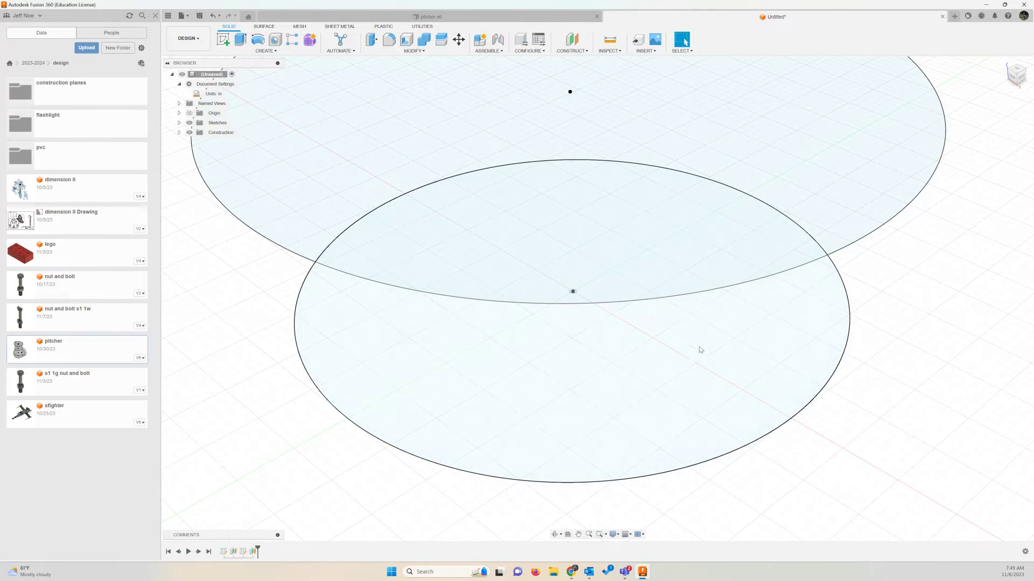
# Sketch a 4.5 in diameter circle centred on the origin on the newest offset plane and finish the sketch.
pyautogui.scroll(-5, 692, 341)
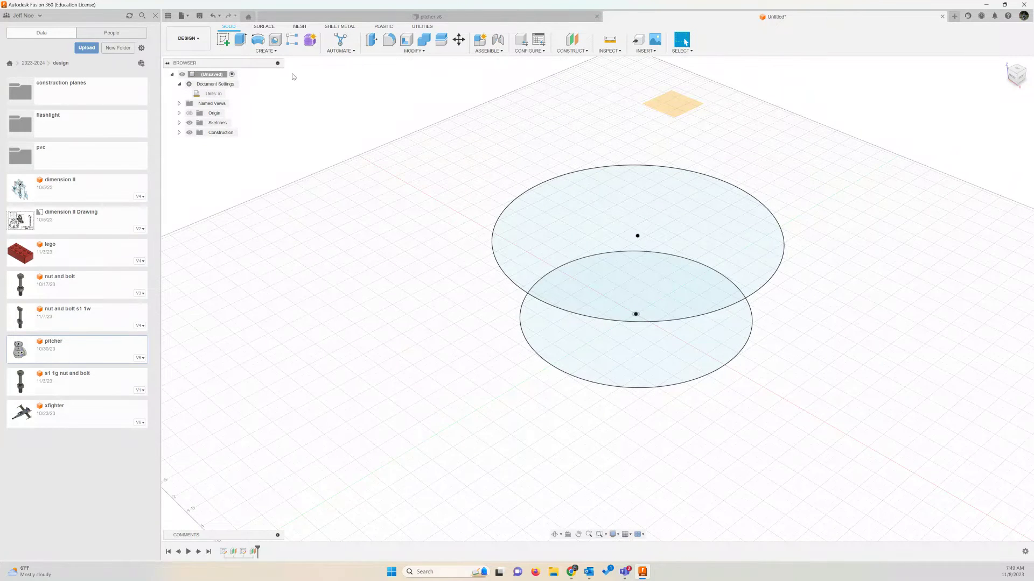
pyautogui.click(224, 41)
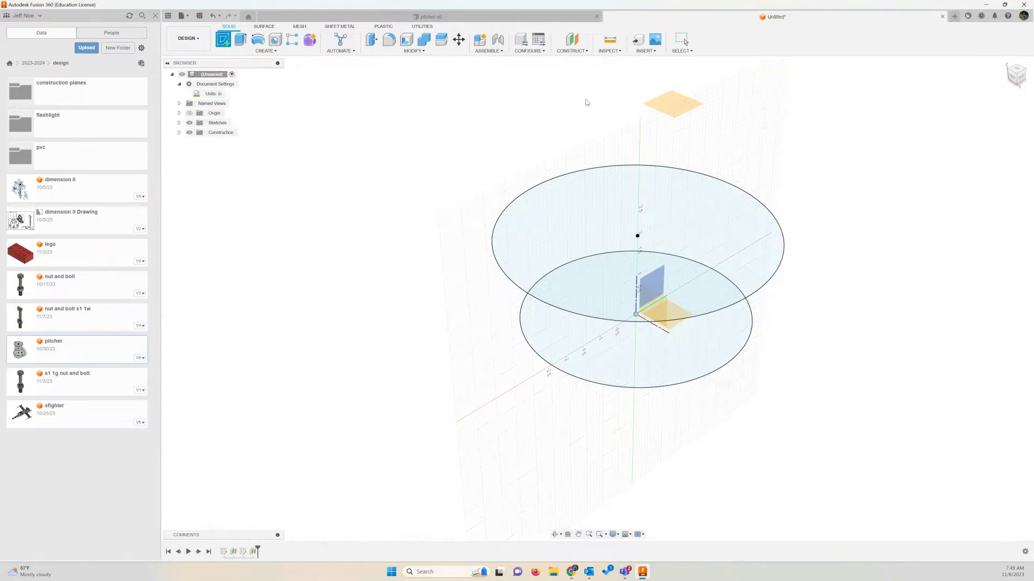
pyautogui.click(651, 304)
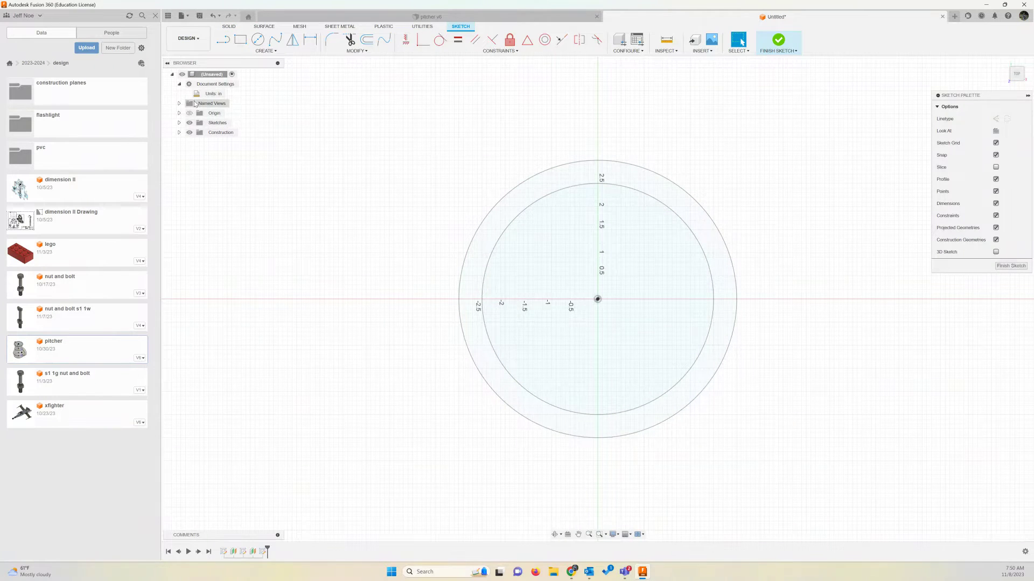
pyautogui.click(258, 39)
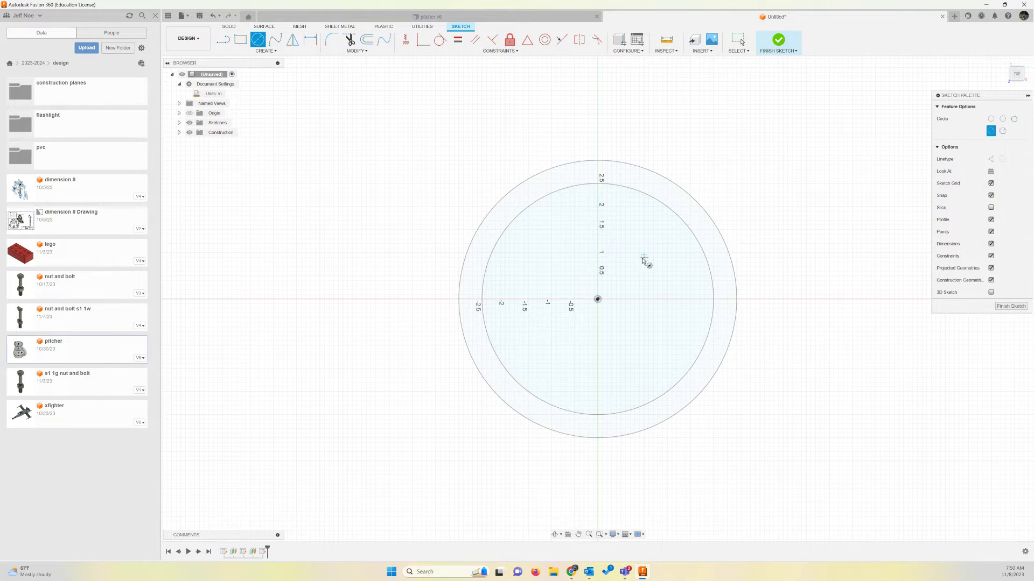
pyautogui.click(598, 300)
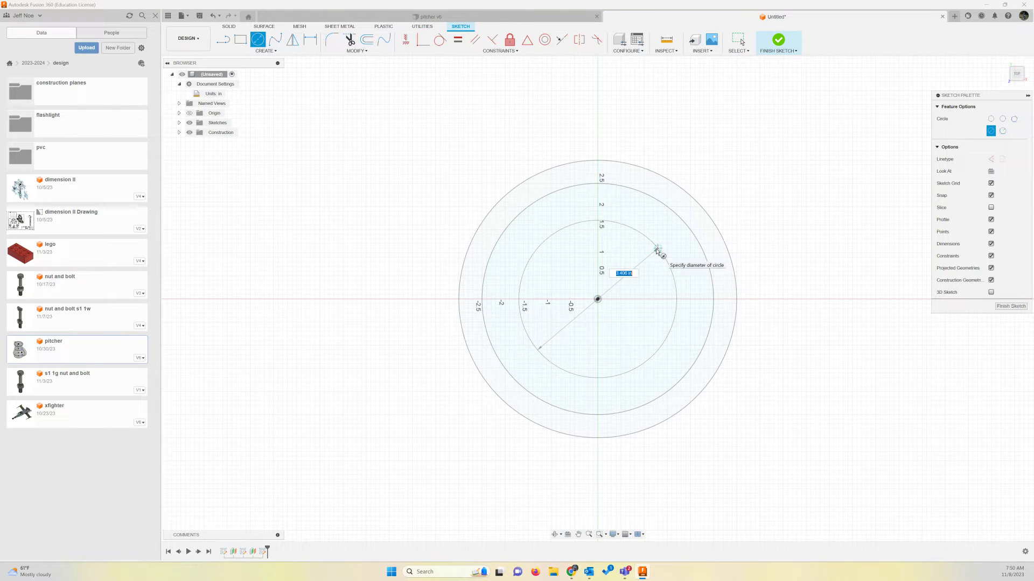
pyautogui.write('4.5')
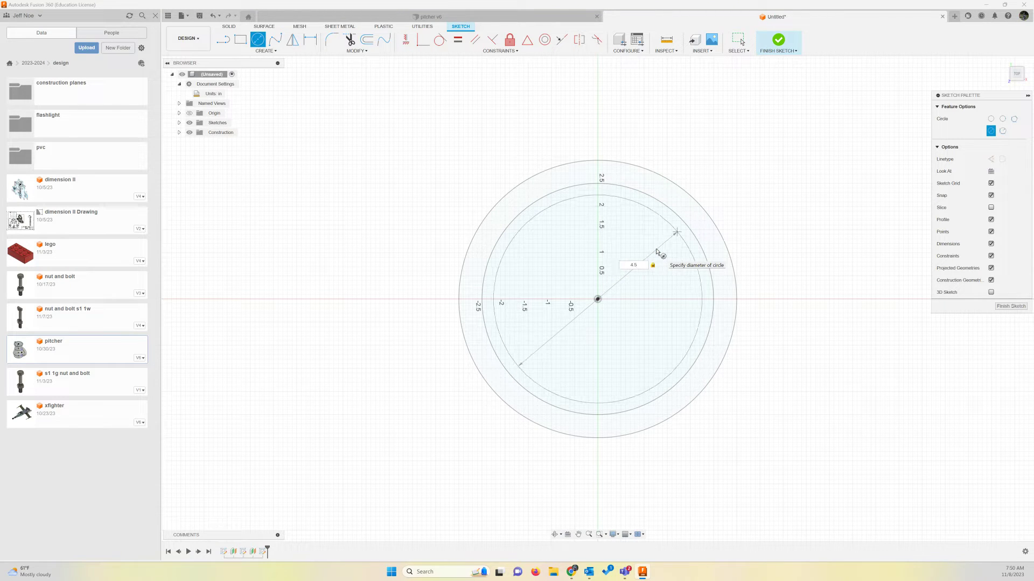
pyautogui.press('Return')
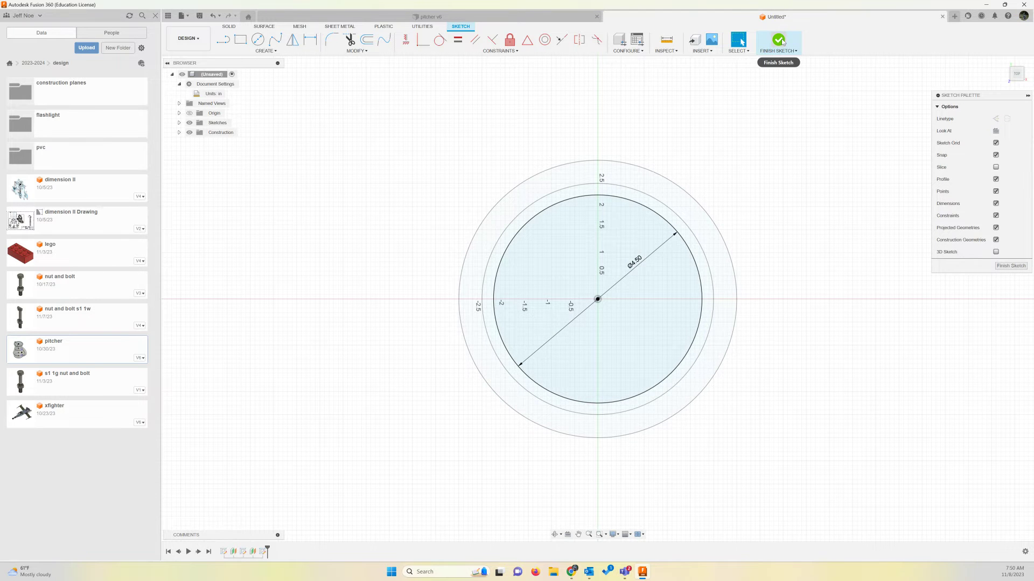
pyautogui.click(778, 39)
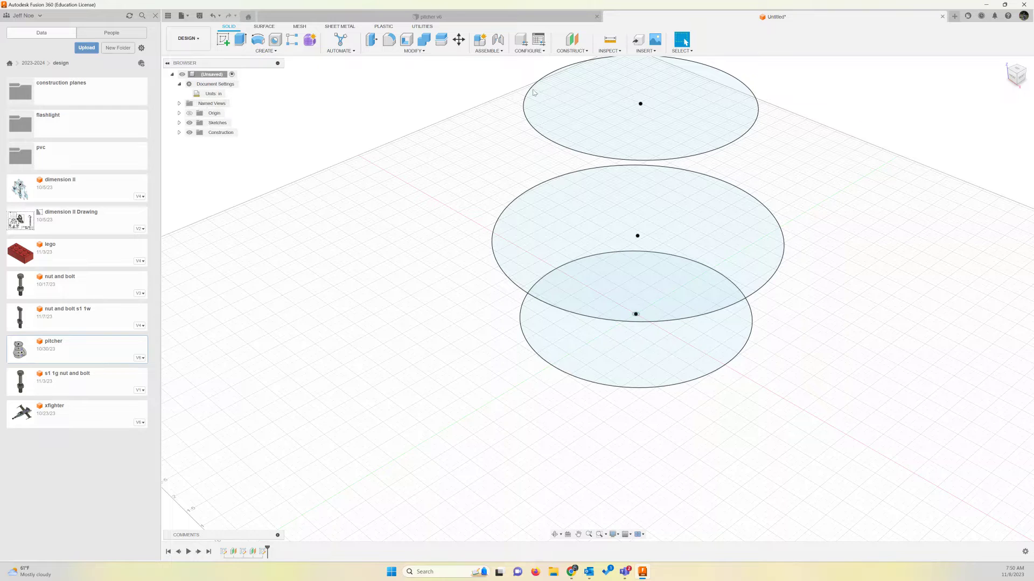
# Create a construction plane offset 8 in above the horizontal XY origin plane.
pyautogui.click(579, 51)
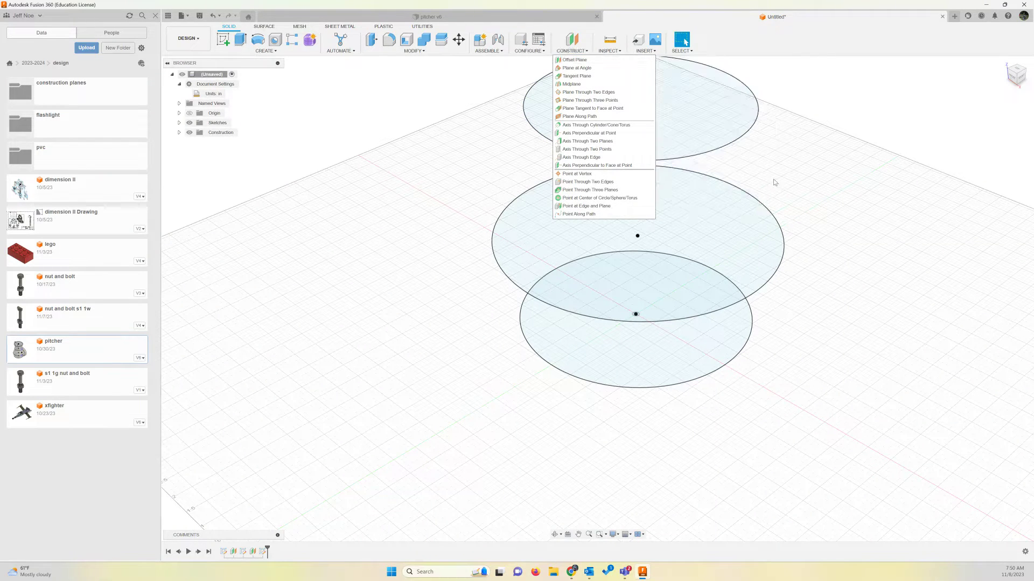
pyautogui.click(594, 59)
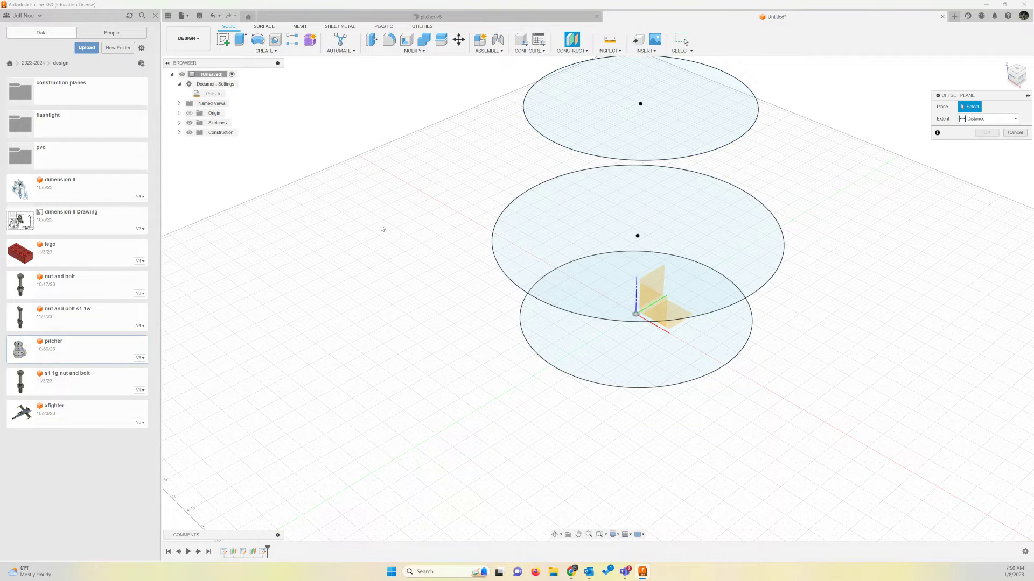
pyautogui.click(672, 330)
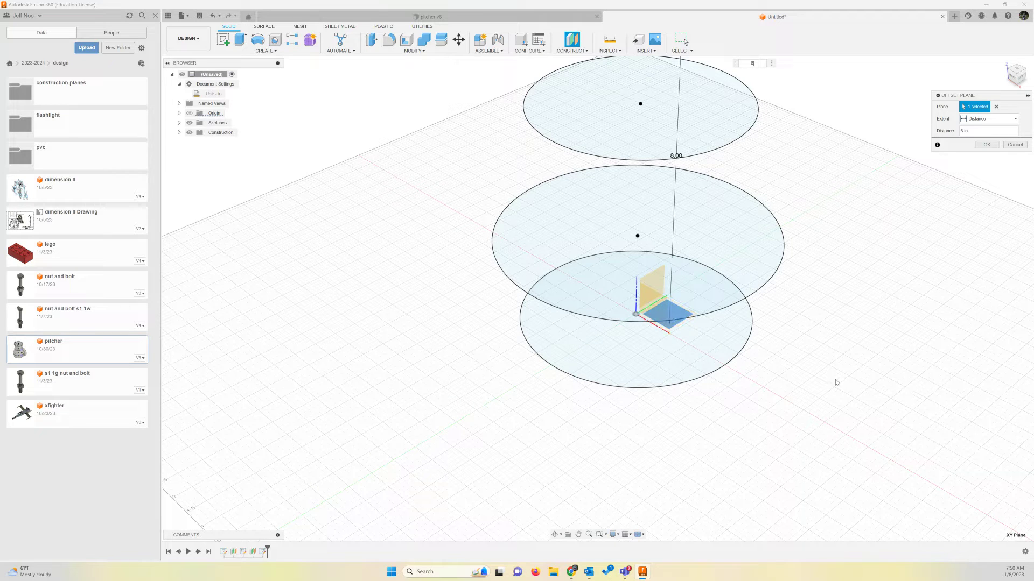
pyautogui.scroll(-4, 805, 358)
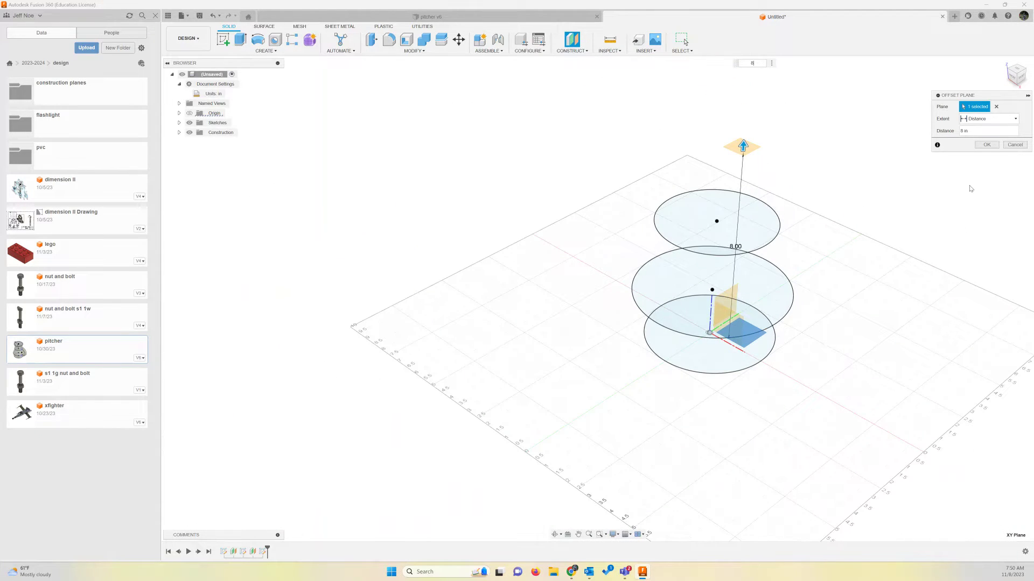
pyautogui.click(986, 145)
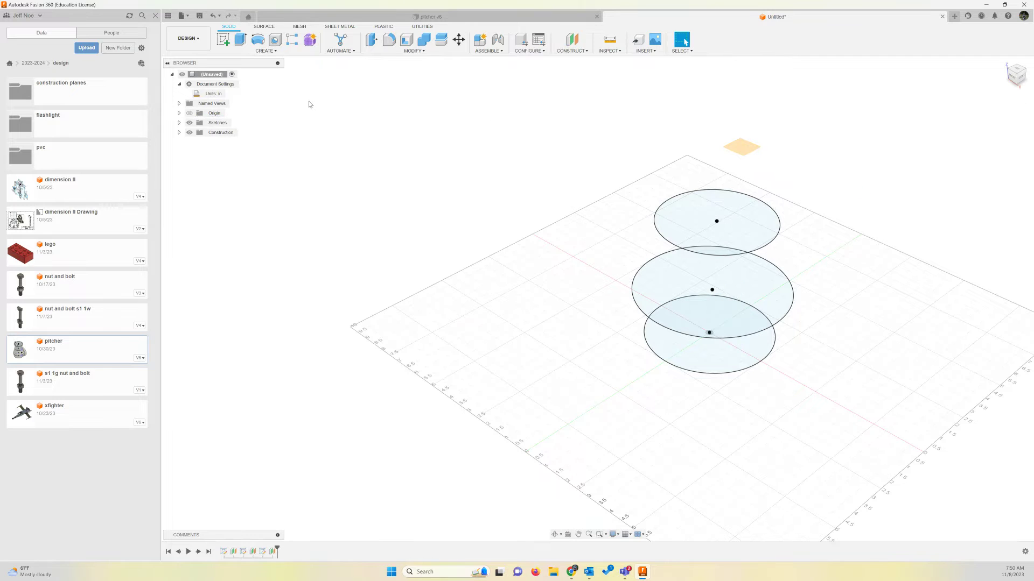
# Sketch a 5 in diameter circle centred on the origin on the 8 in offset plane and finish the sketch.
pyautogui.click(224, 42)
pyautogui.click(744, 147)
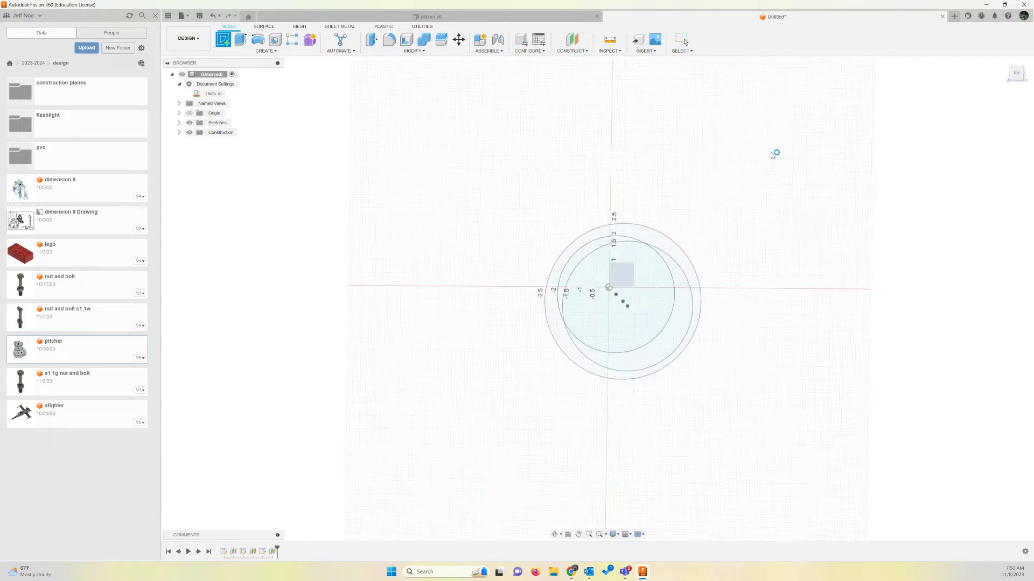
pyautogui.click(259, 41)
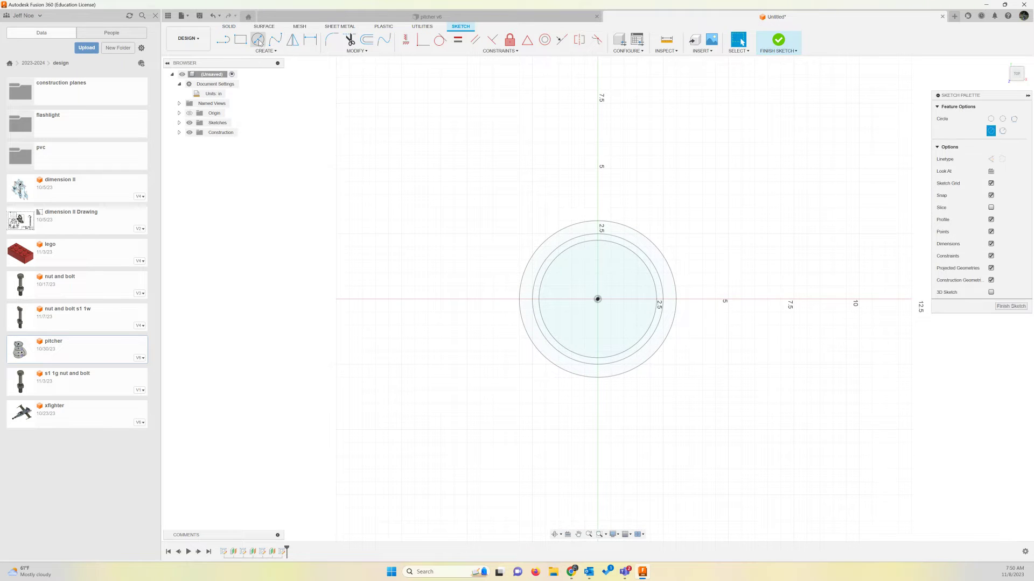
pyautogui.click(597, 299)
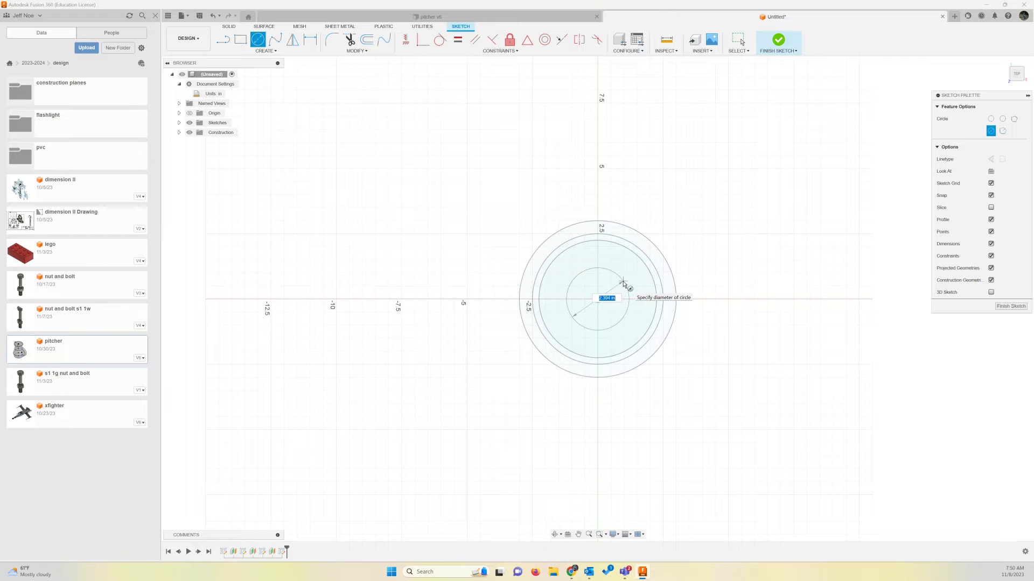
pyautogui.write('5')
pyautogui.press('Return')
pyautogui.press('Escape')
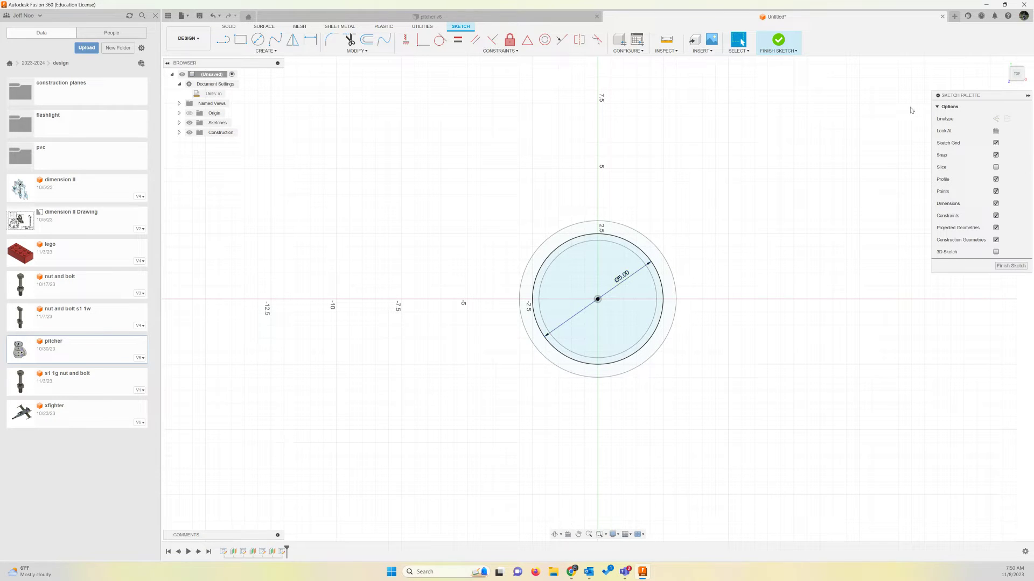
pyautogui.click(779, 40)
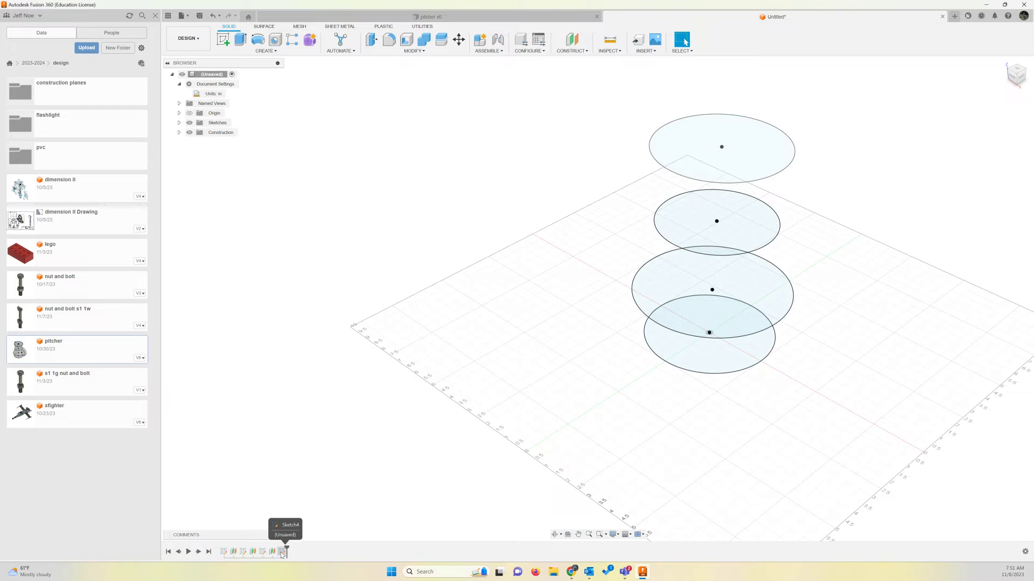
# Reopen the topmost circle's sketch, Sketch4, for editing and hide Sketch1, Sketch2 and Sketch3.
pyautogui.click(281, 554)
pyautogui.rightClick(281, 554)
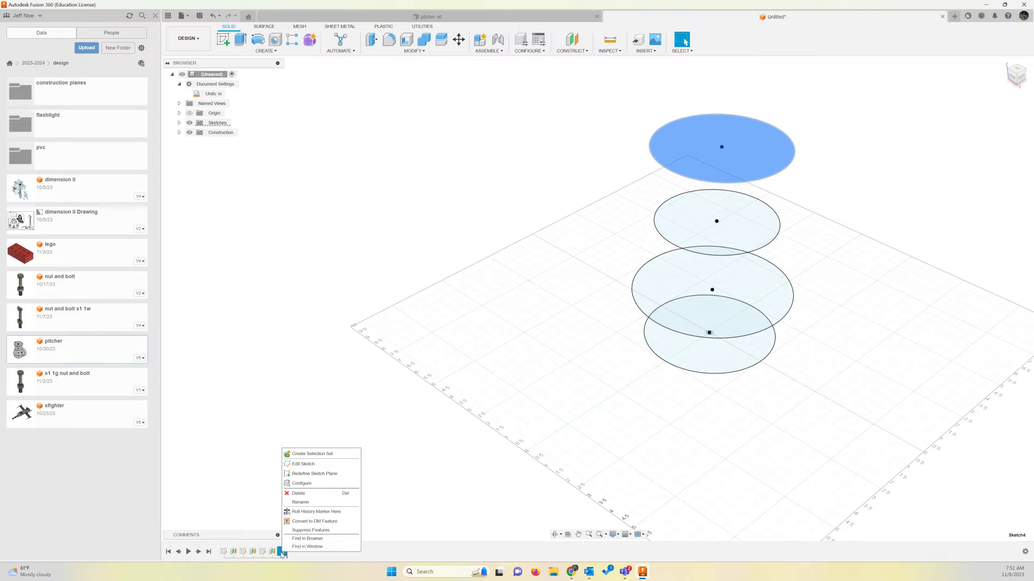
pyautogui.click(315, 465)
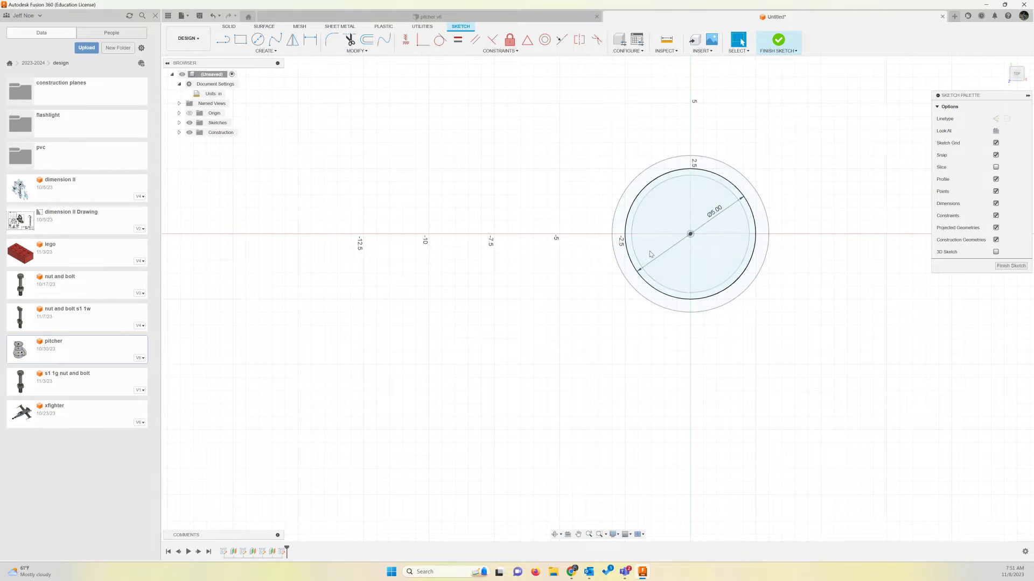
pyautogui.scroll(3, 650, 253)
pyautogui.scroll(3, 650, 254)
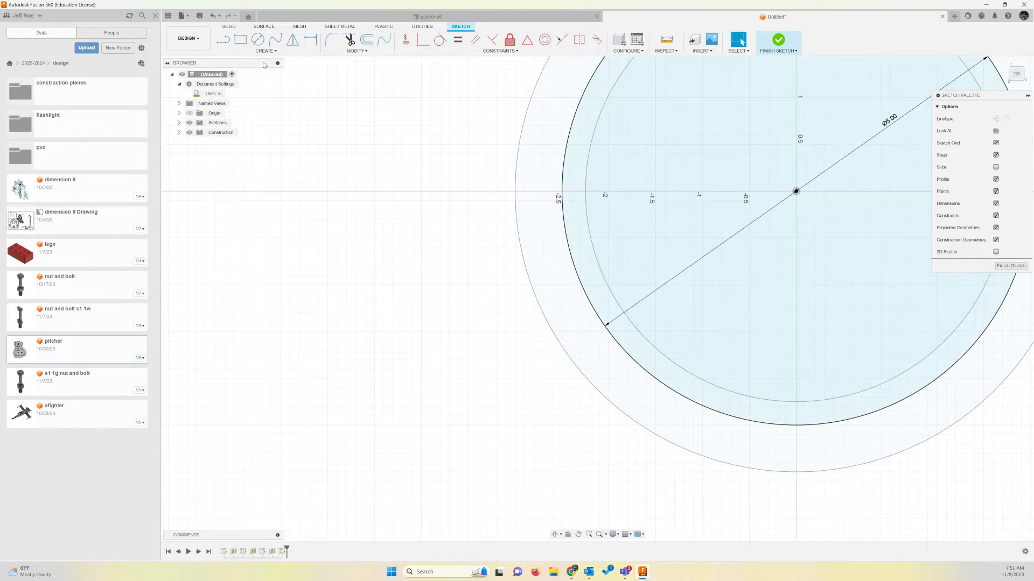
pyautogui.click(178, 123)
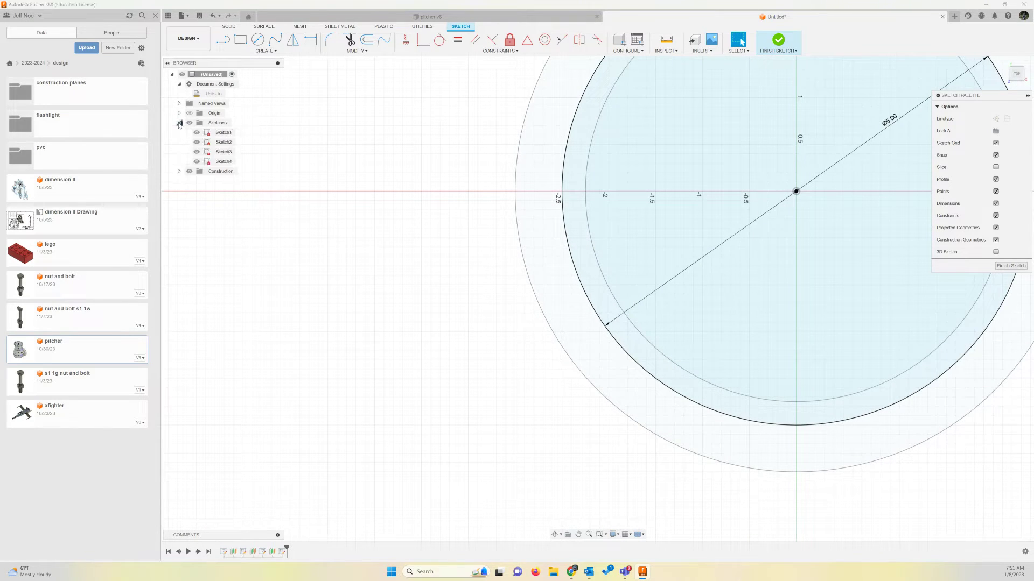
pyautogui.click(196, 132)
pyautogui.click(197, 142)
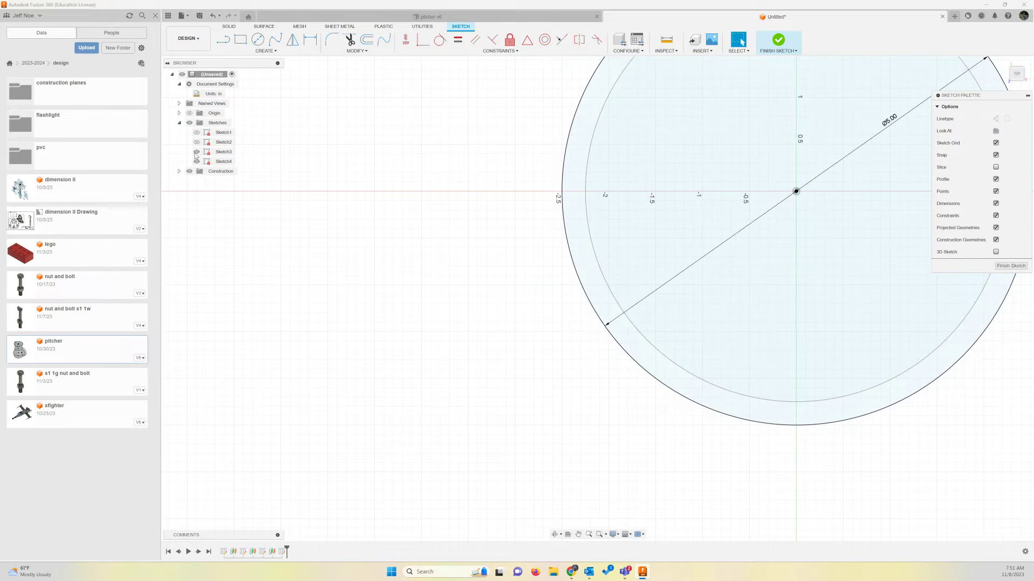
pyautogui.click(196, 152)
pyautogui.scroll(-3, 418, 281)
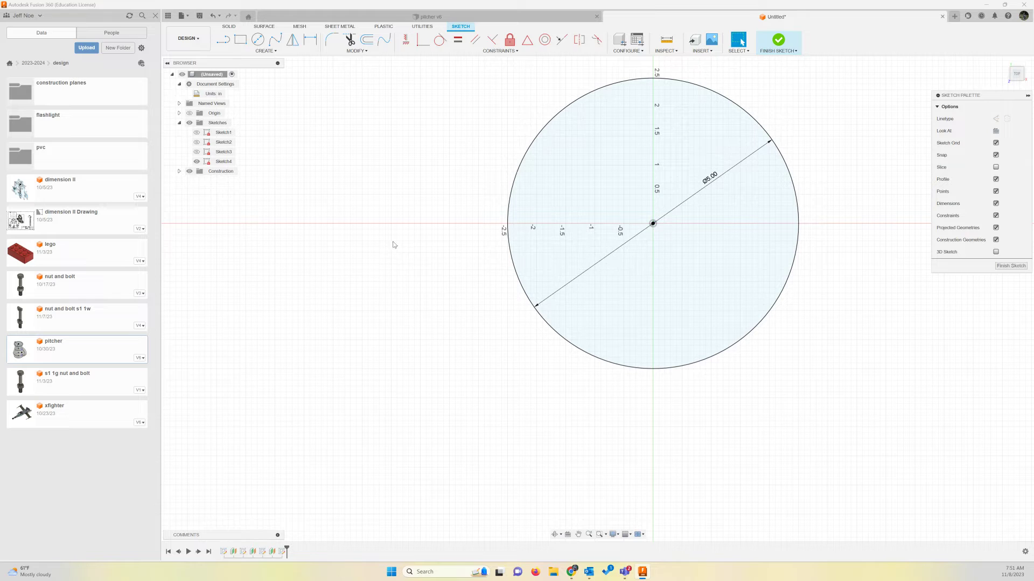
# Draw a center point arc of about 0.6 in radius, centred where the circle meets the negative horizontal axis, bulging outward with both ends on the circle.
pyautogui.click(274, 53)
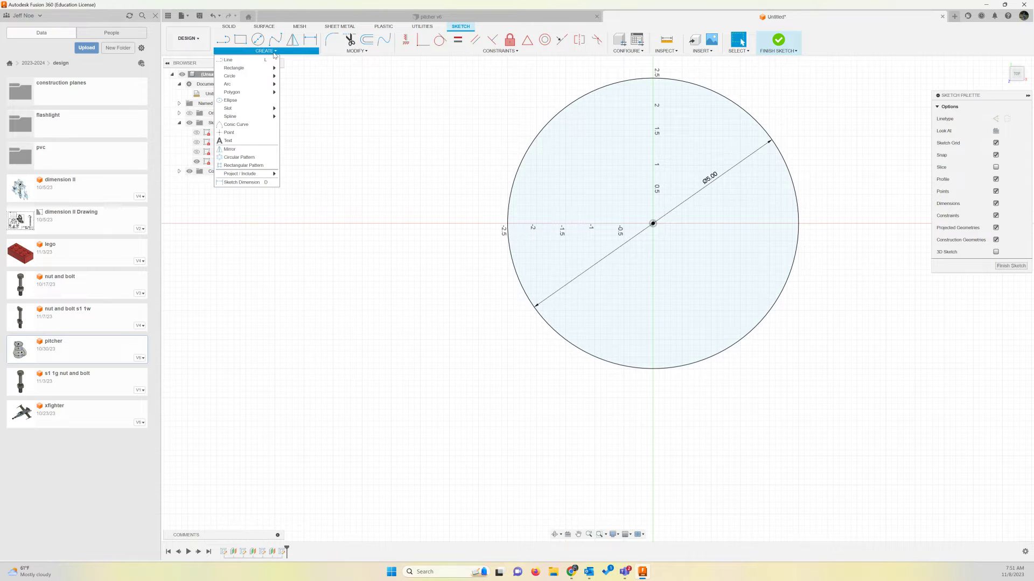
pyautogui.moveTo(268, 88)
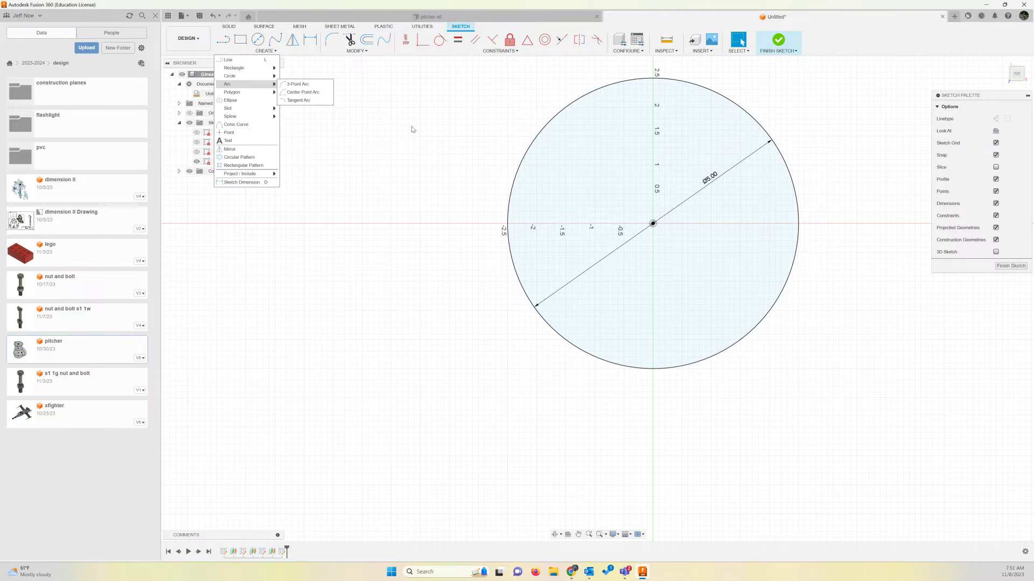
pyautogui.click(302, 92)
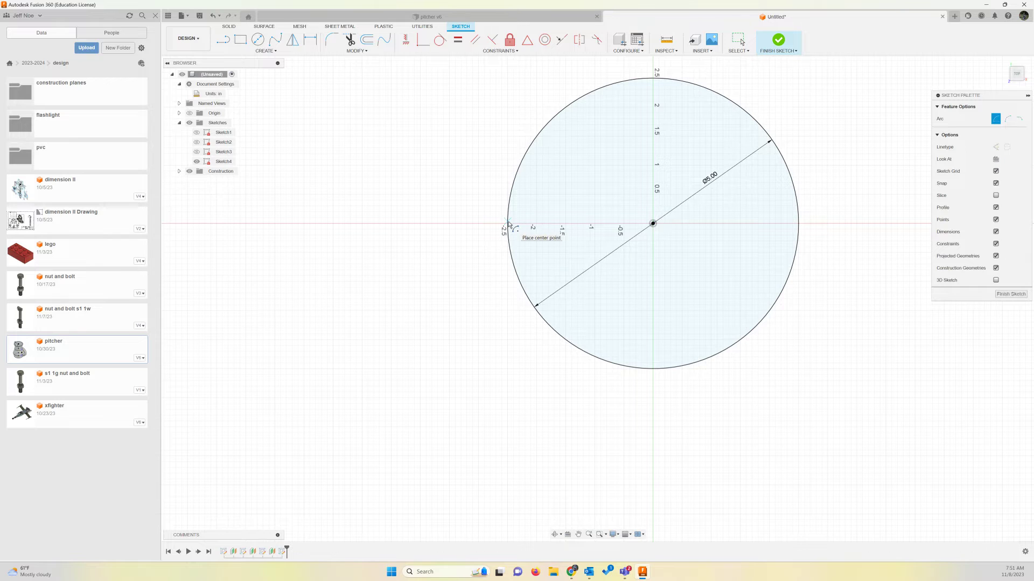
pyautogui.scroll(4, 508, 226)
pyautogui.scroll(4, 508, 226)
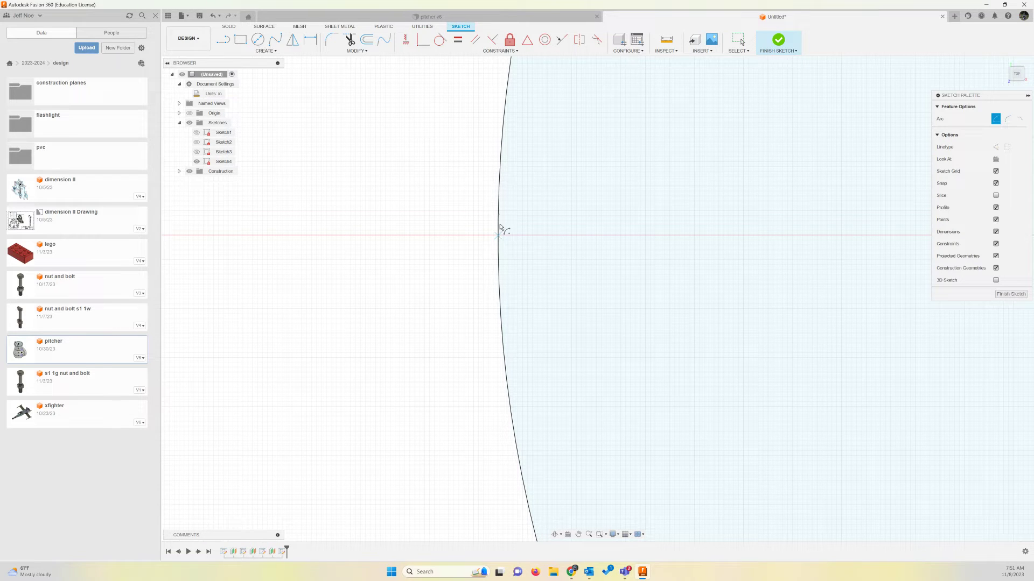
pyautogui.click(498, 235)
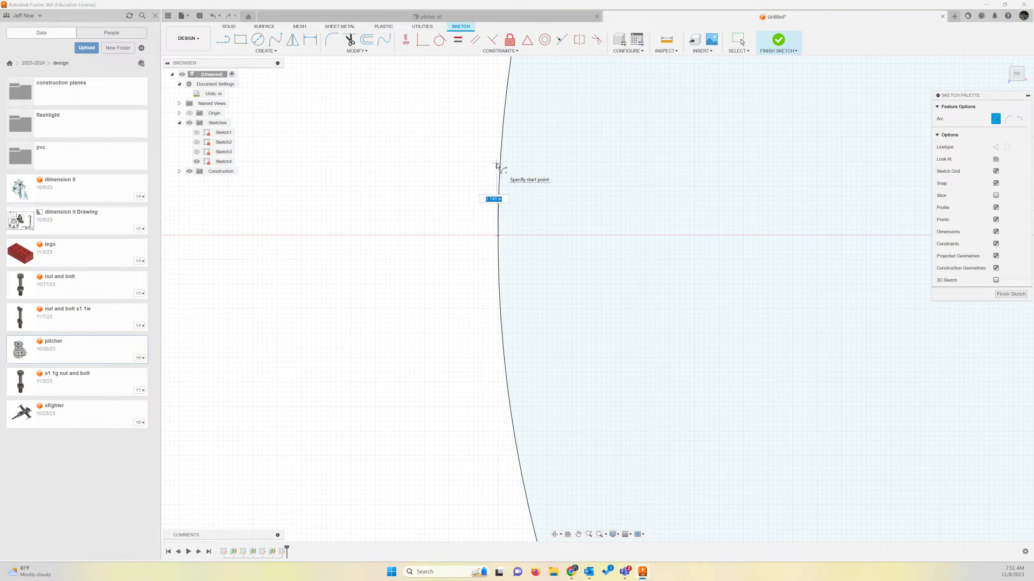
pyautogui.click(494, 87)
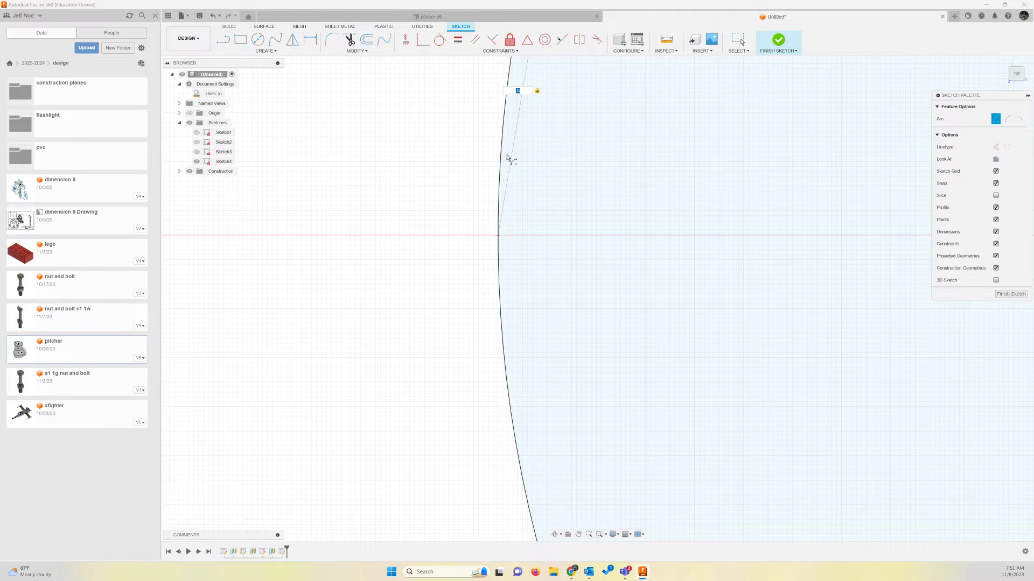
pyautogui.scroll(-5, 515, 138)
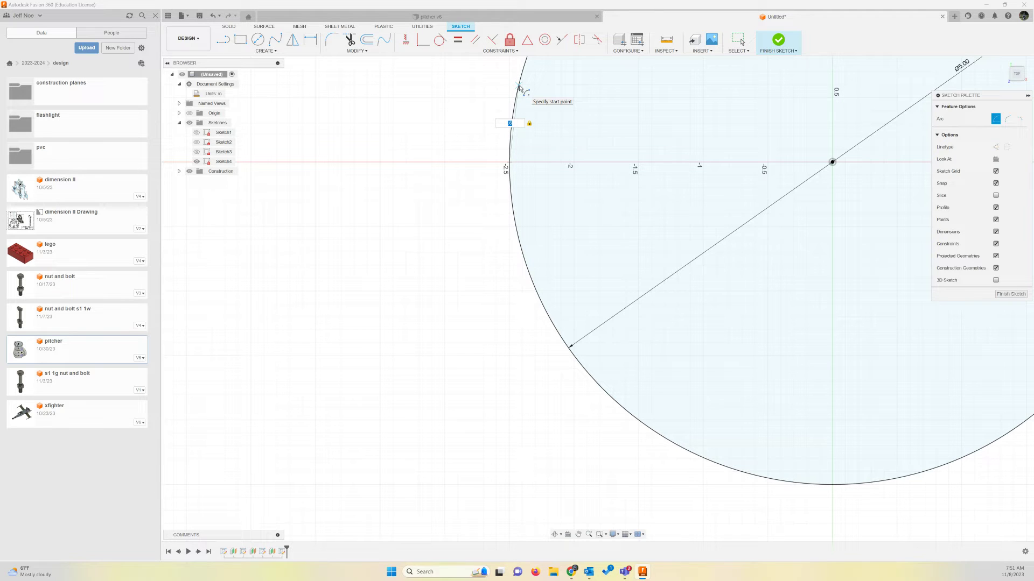
pyautogui.click(521, 87)
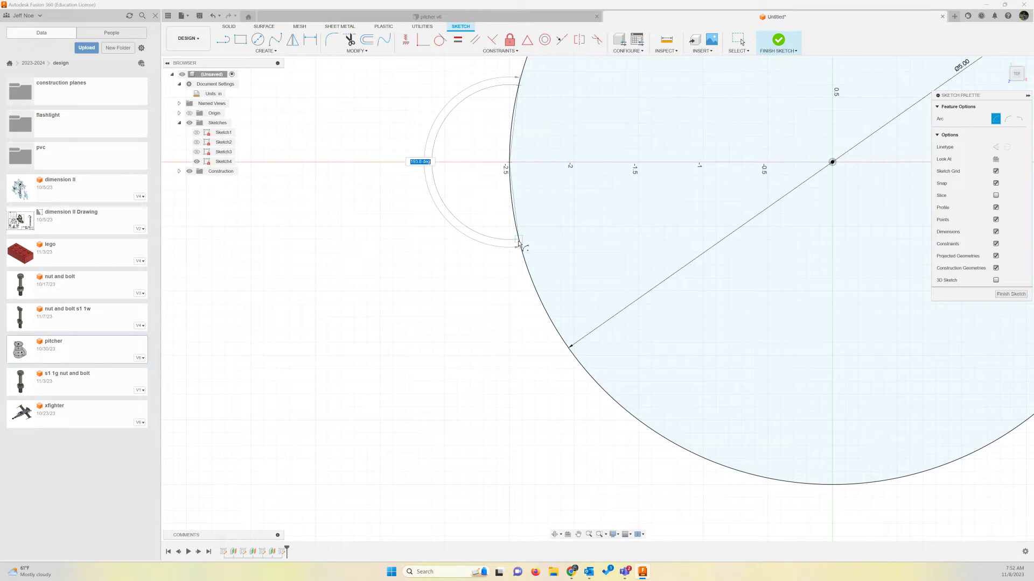
pyautogui.scroll(5, 521, 242)
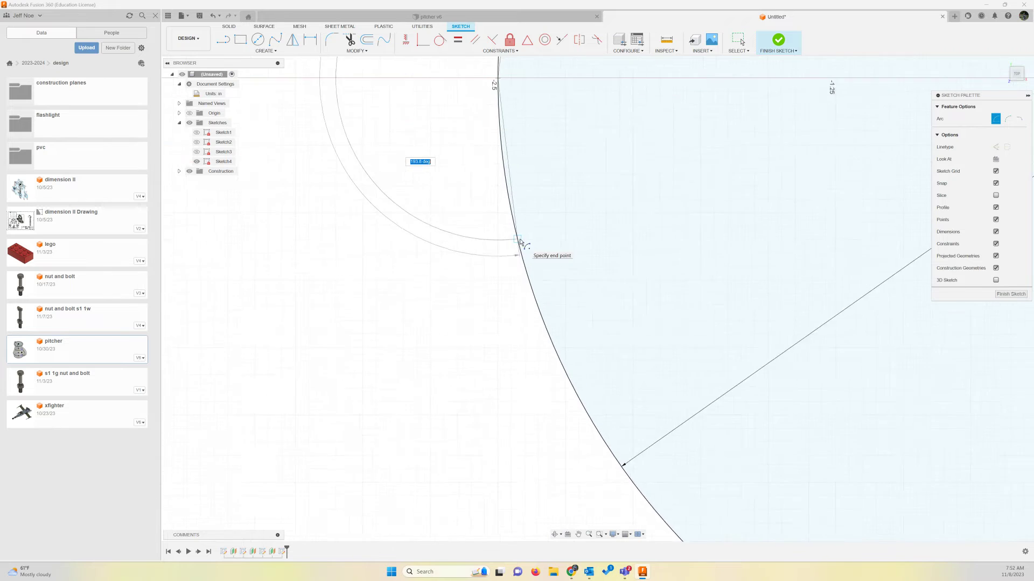
pyautogui.scroll(3, 520, 242)
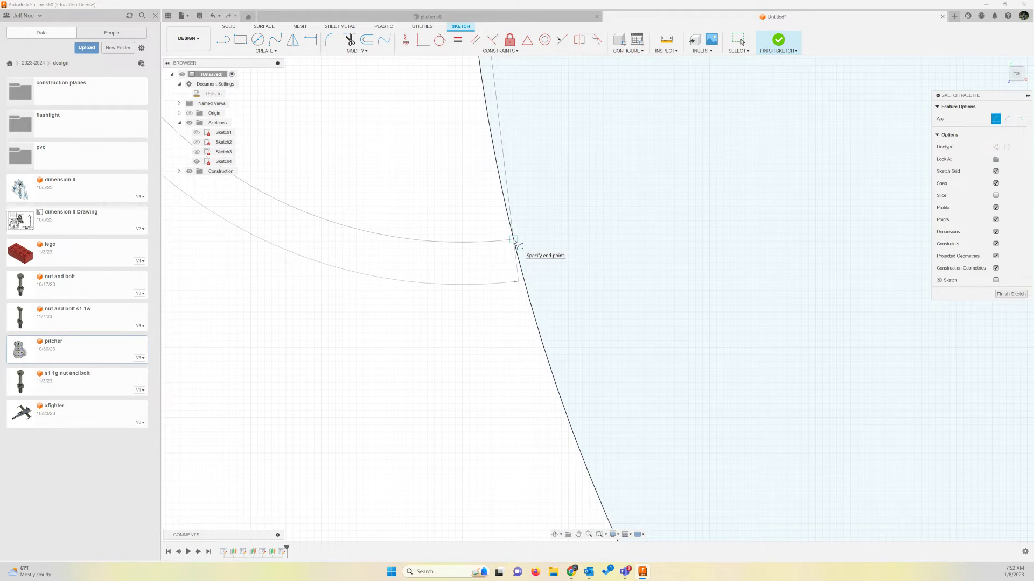
pyautogui.click(513, 242)
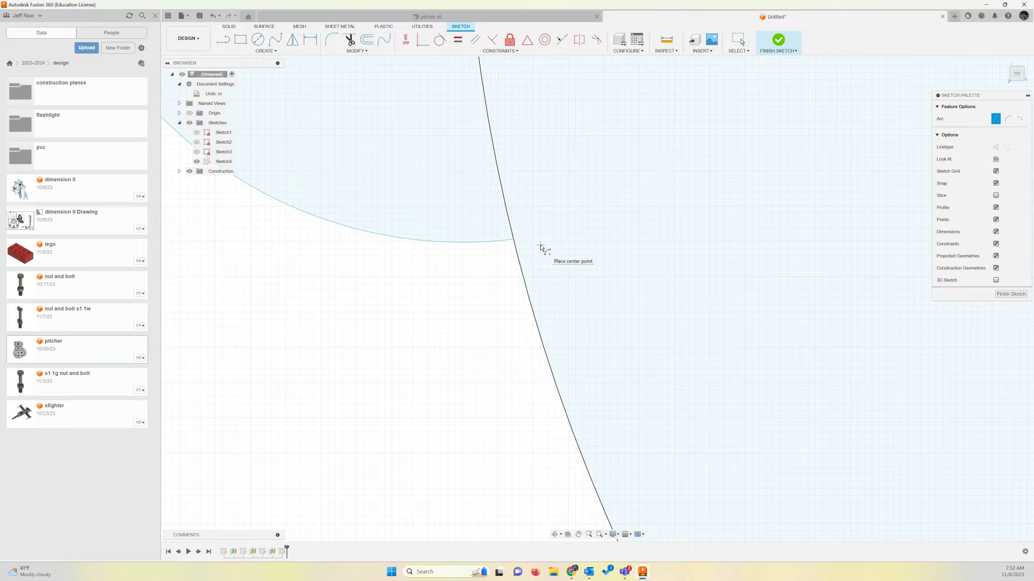
# Trim away the part of the 5 in circle enclosed by the spout arc to merge both outlines, and finish the sketch.
pyautogui.press('Escape')
pyautogui.scroll(-5, 560, 230)
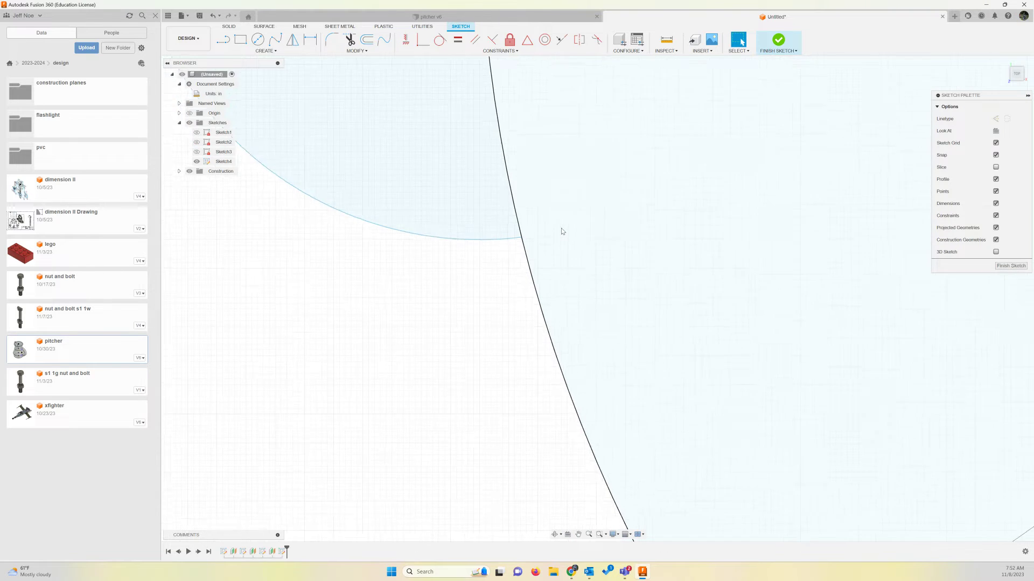
pyautogui.scroll(-3, 563, 219)
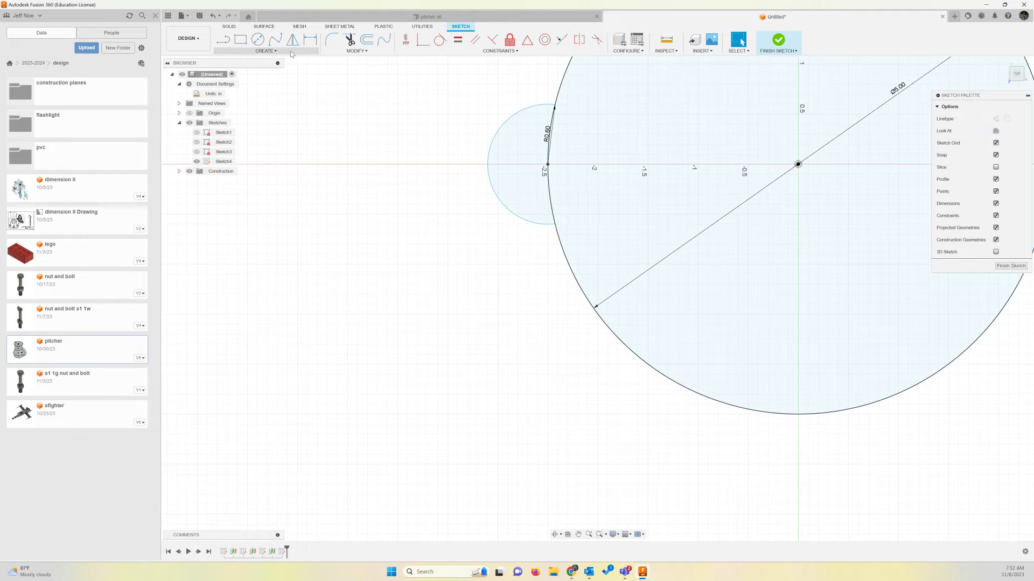
pyautogui.click(349, 40)
pyautogui.click(553, 206)
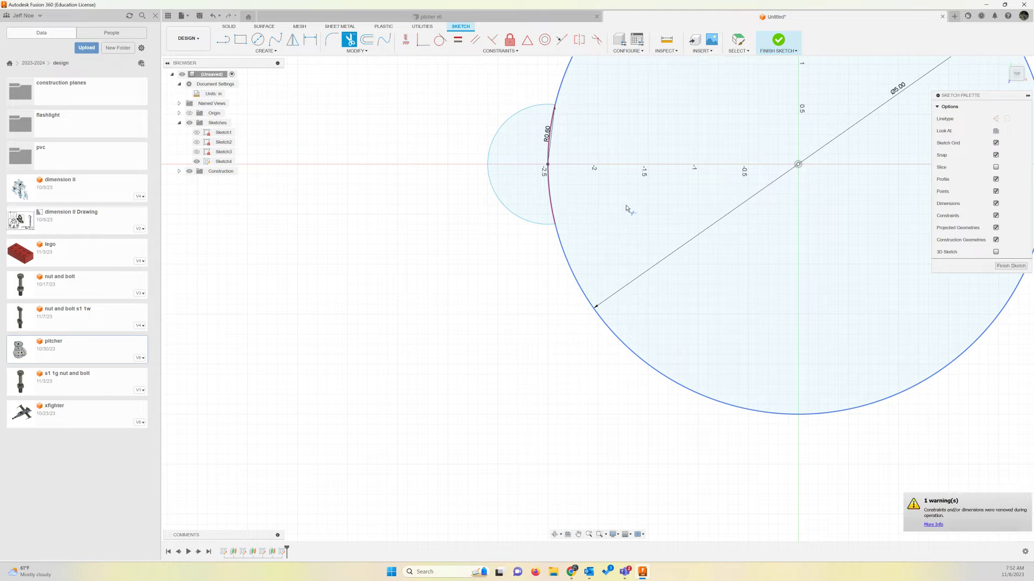
pyautogui.scroll(-1, 457, 197)
pyautogui.scroll(-2, 456, 196)
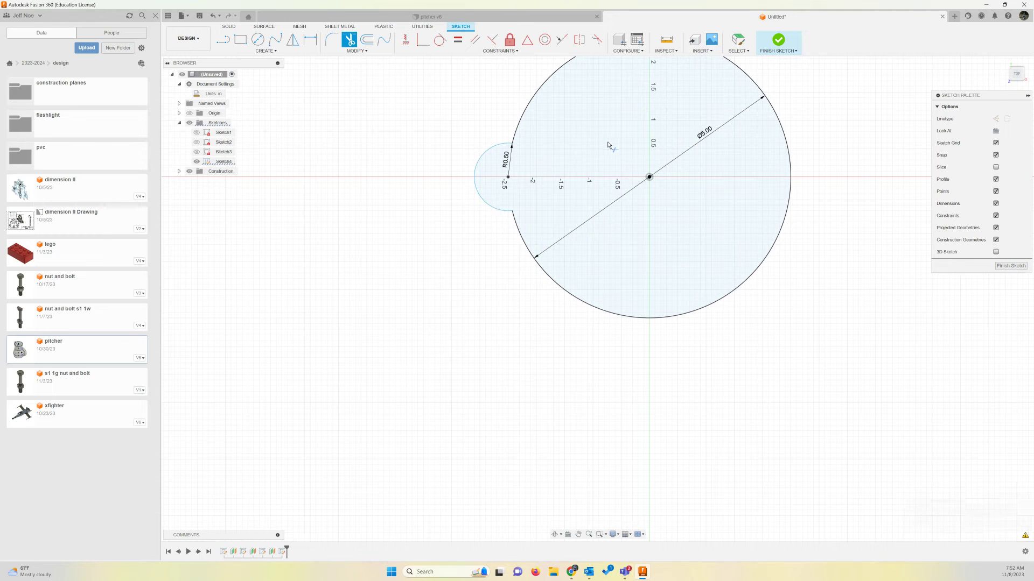
pyautogui.click(779, 40)
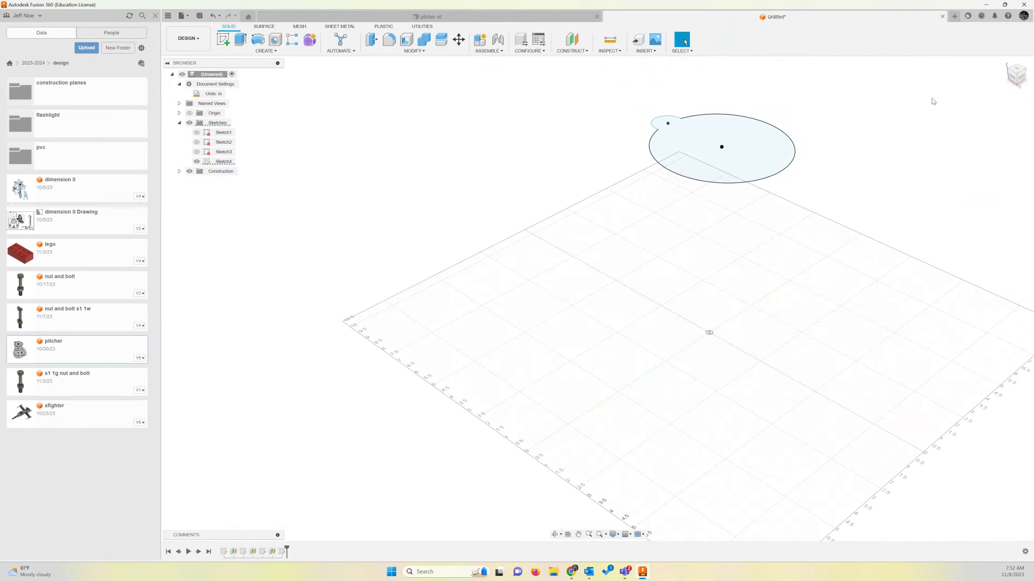
# Show Sketch3, Sketch2 and Sketch1 again so that all four profiles are available.
pyautogui.click(197, 152)
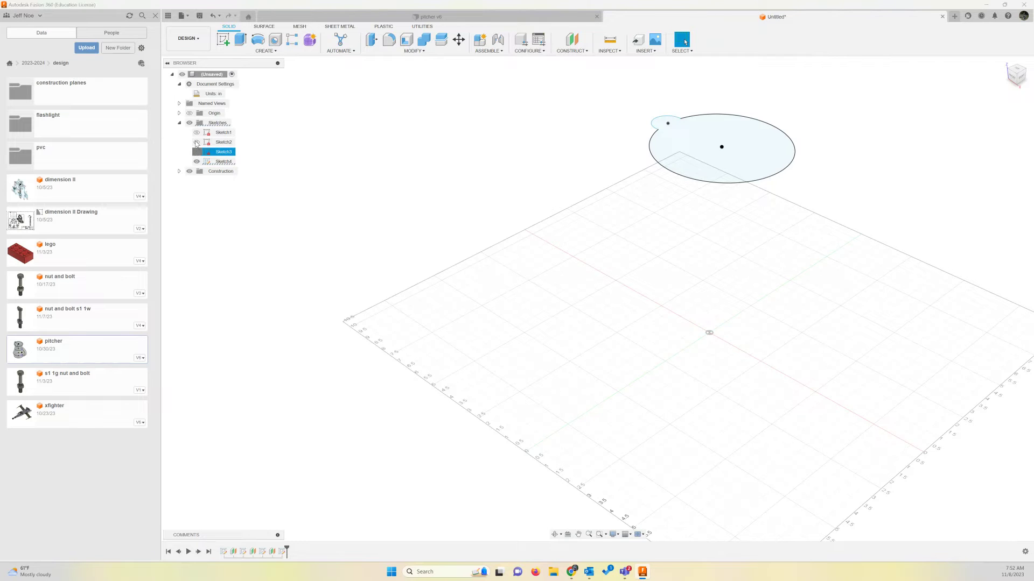
pyautogui.click(197, 142)
pyautogui.click(197, 132)
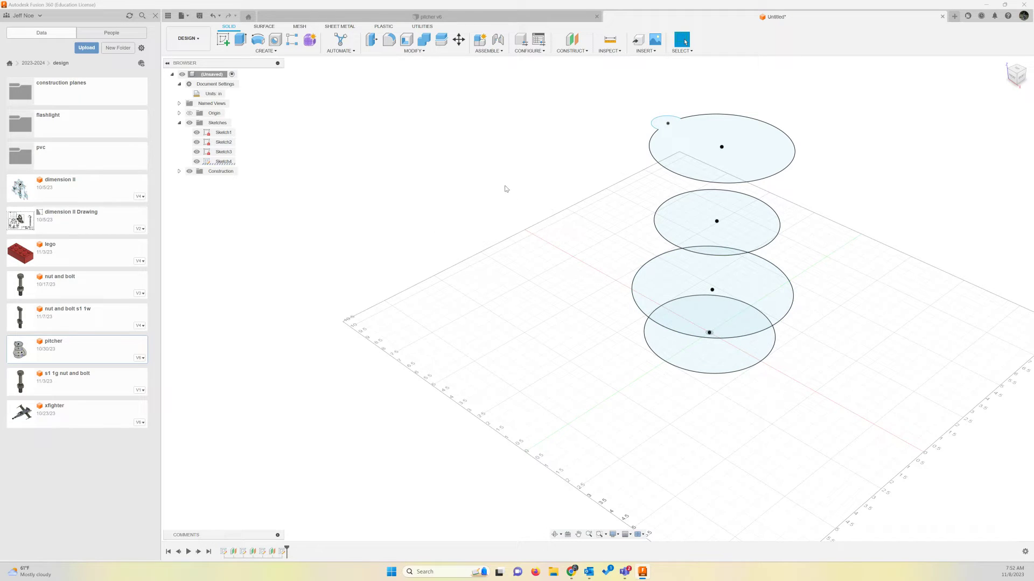
# Loft a new solid body through the four profiles, from the base circle up to the top profile with the spout.
pyautogui.click(270, 52)
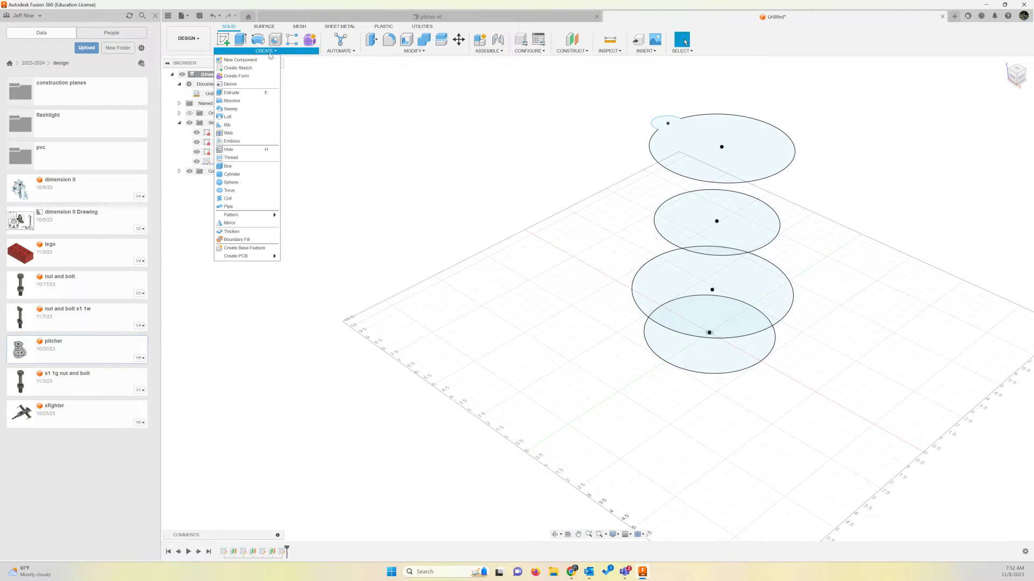
pyautogui.click(251, 120)
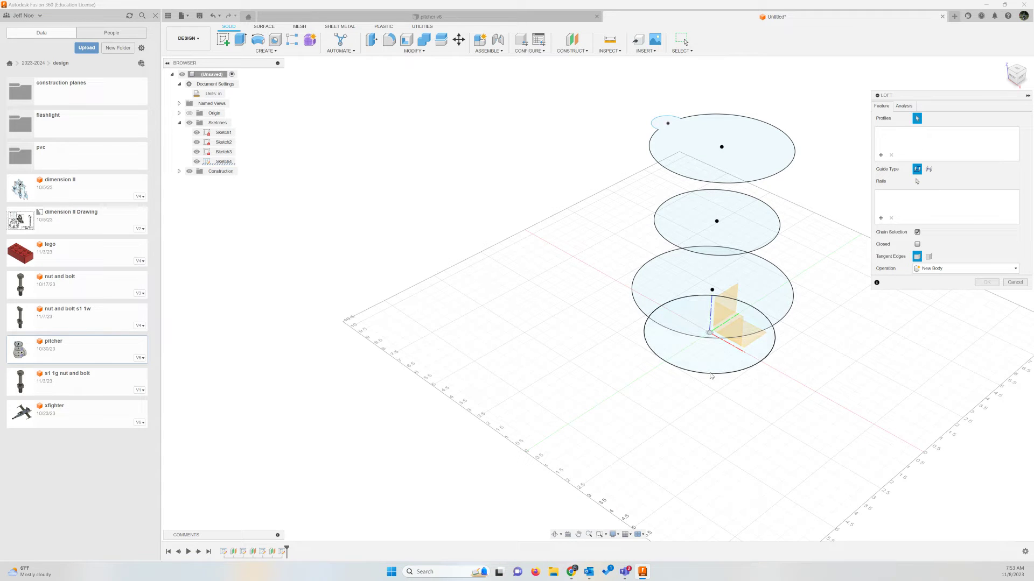
pyautogui.click(686, 342)
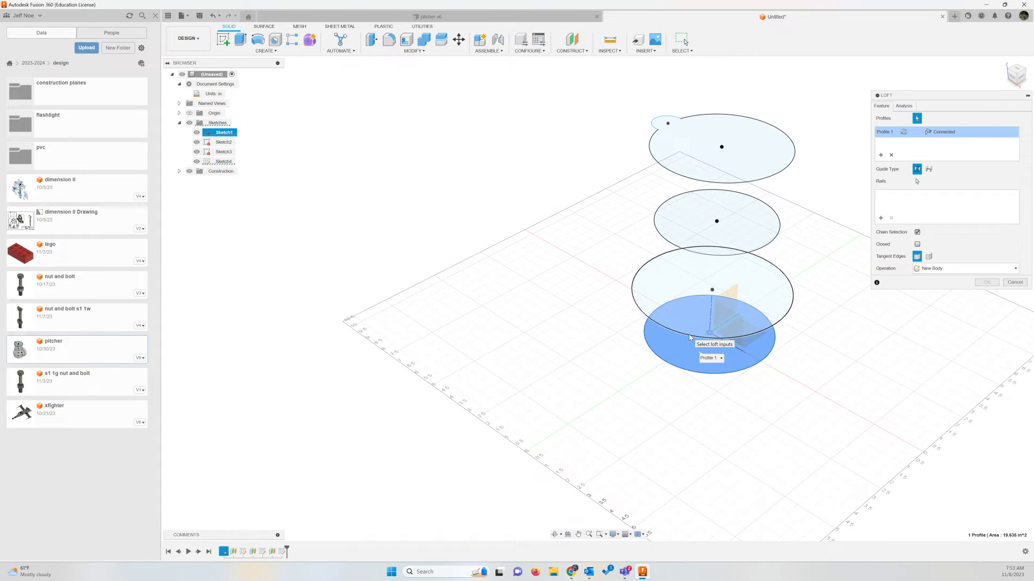
pyautogui.click(692, 325)
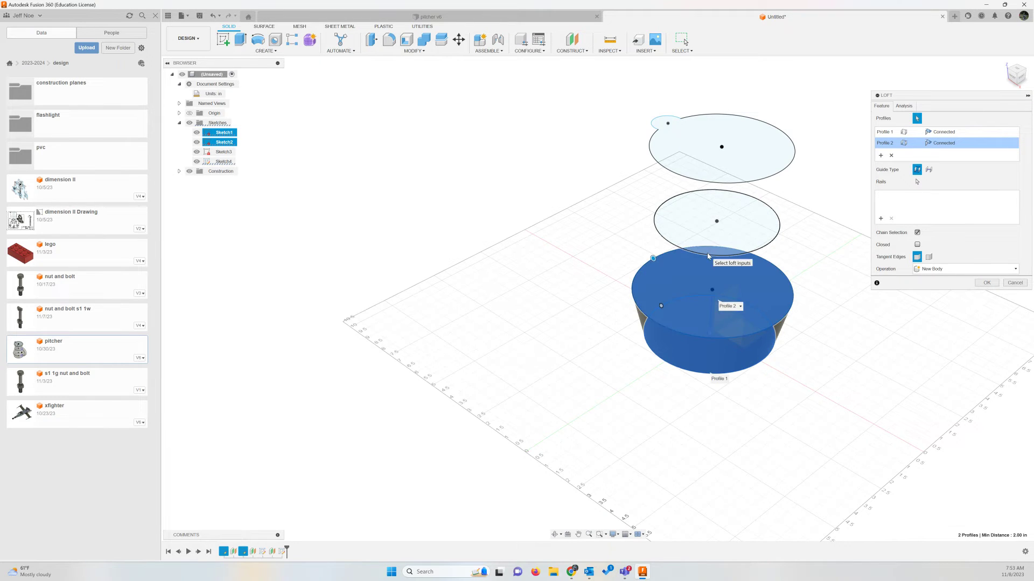
pyautogui.click(744, 230)
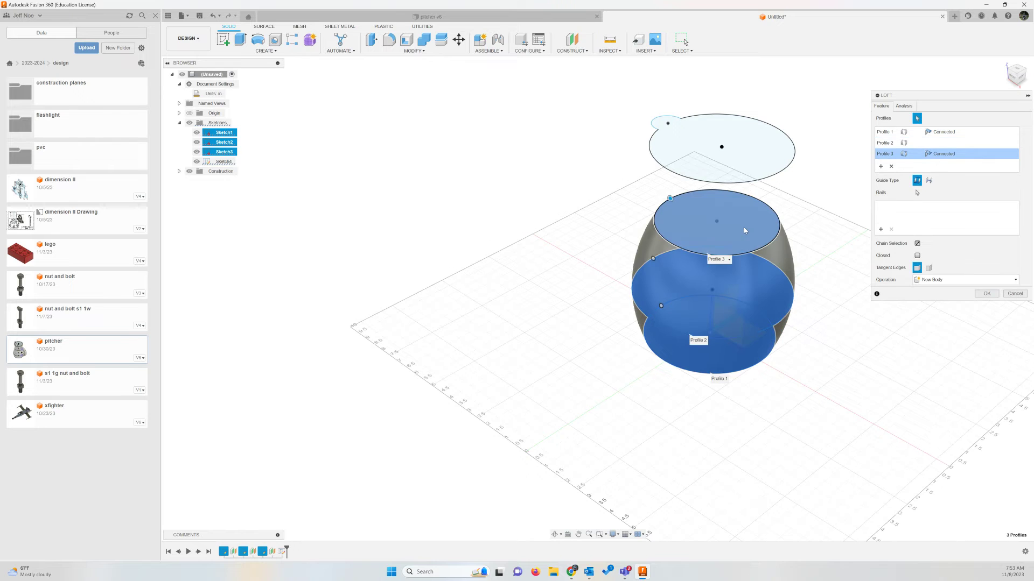
pyautogui.click(751, 179)
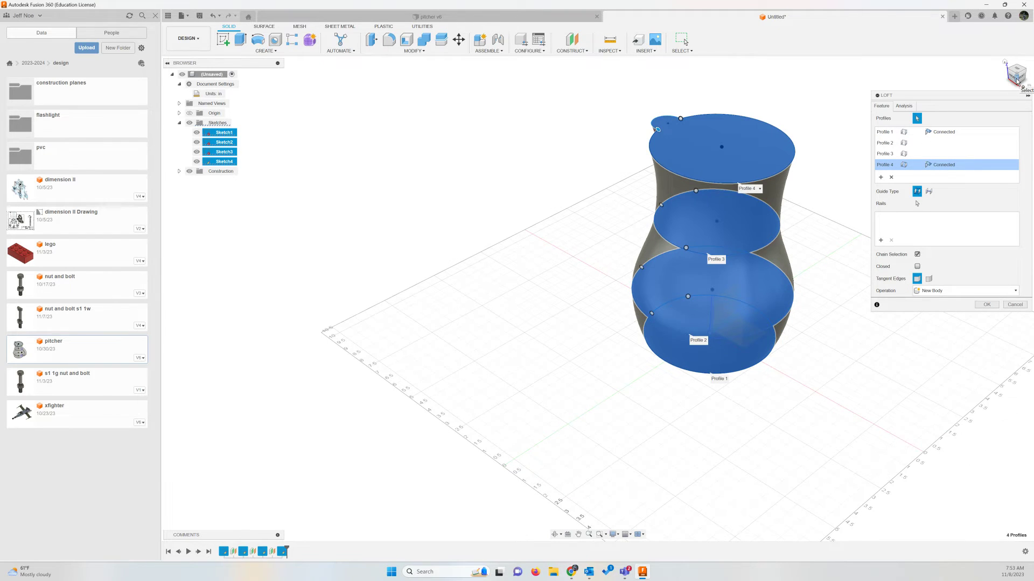
pyautogui.moveTo(1017, 81); pyautogui.dragTo(1022, 77)
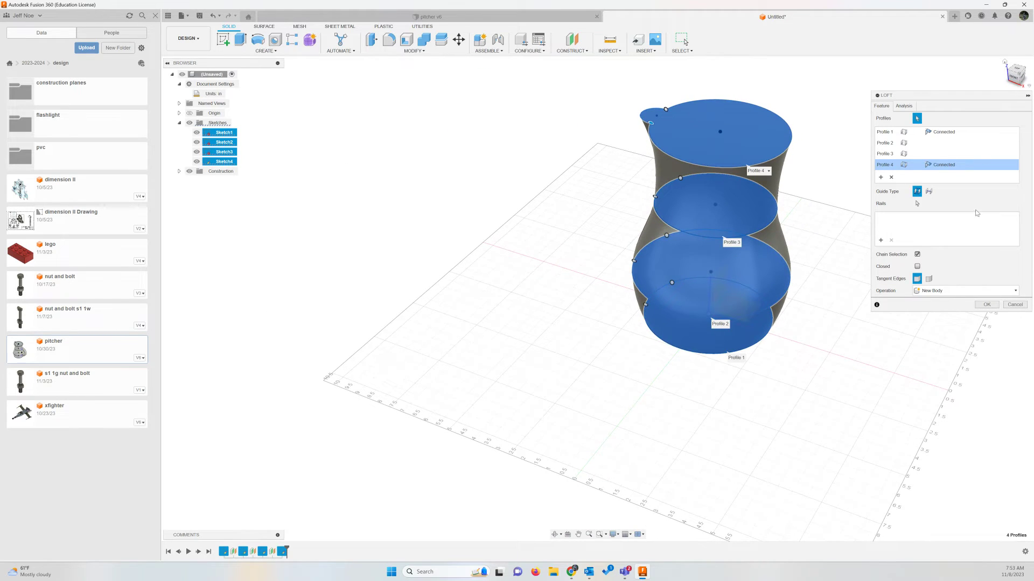
pyautogui.click(986, 304)
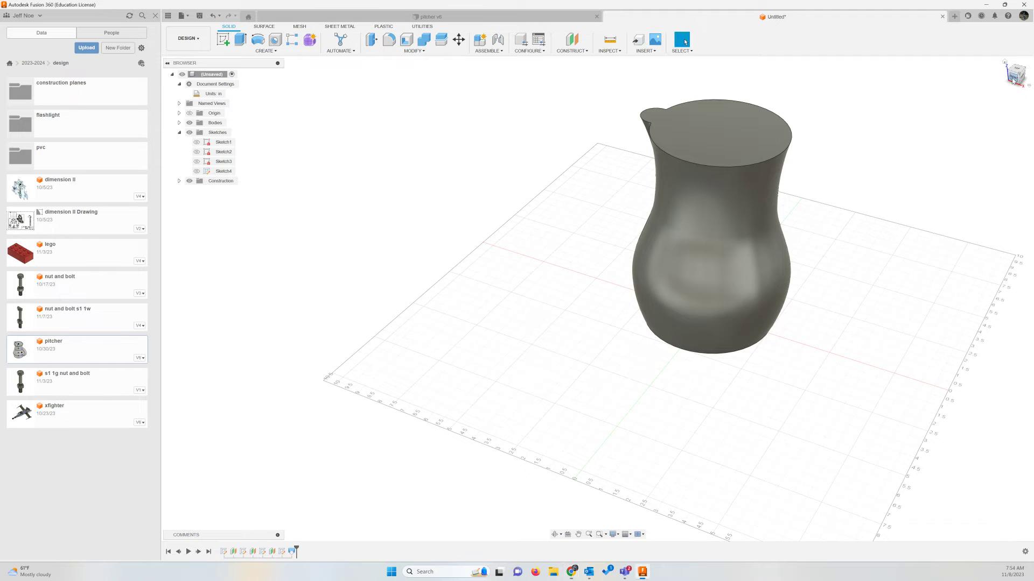
# Fillet the two upper edges where the spout meets the pitcher body with a constant 0.25 in radius.
pyautogui.click(1013, 80)
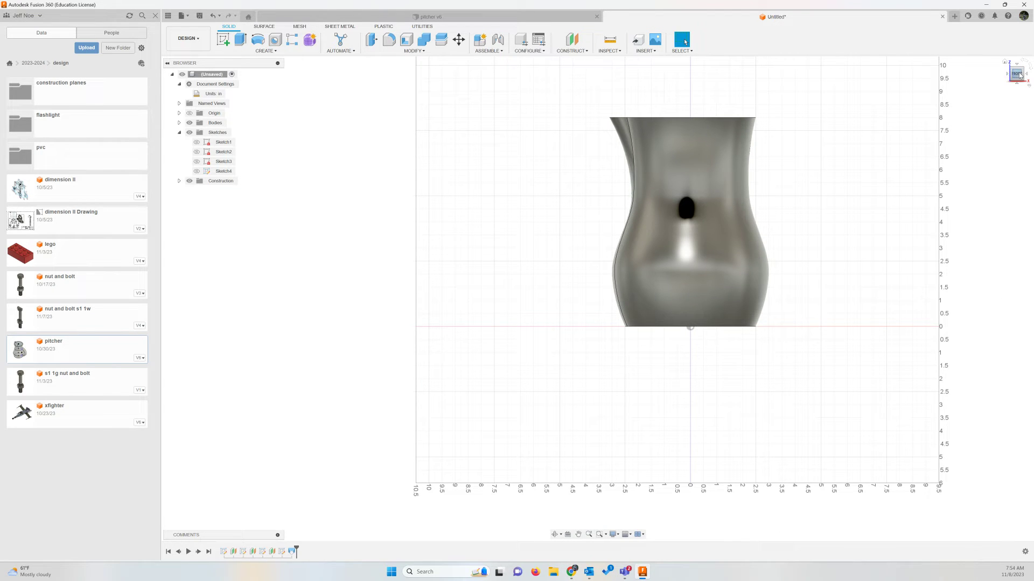
pyautogui.moveTo(1018, 74); pyautogui.dragTo(1033, 74)
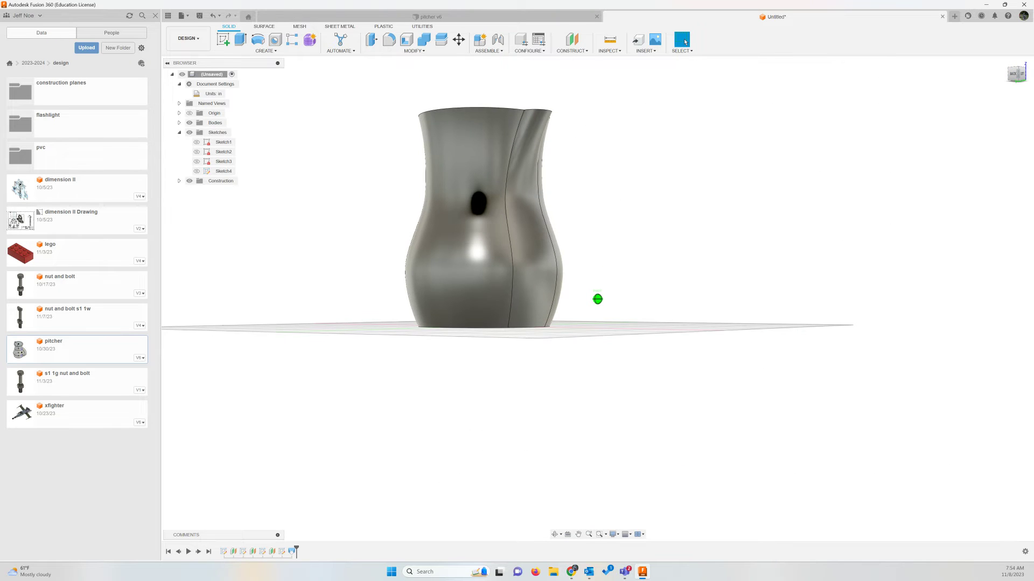
pyautogui.scroll(-3, 490, 160)
pyautogui.scroll(5, 500, 160)
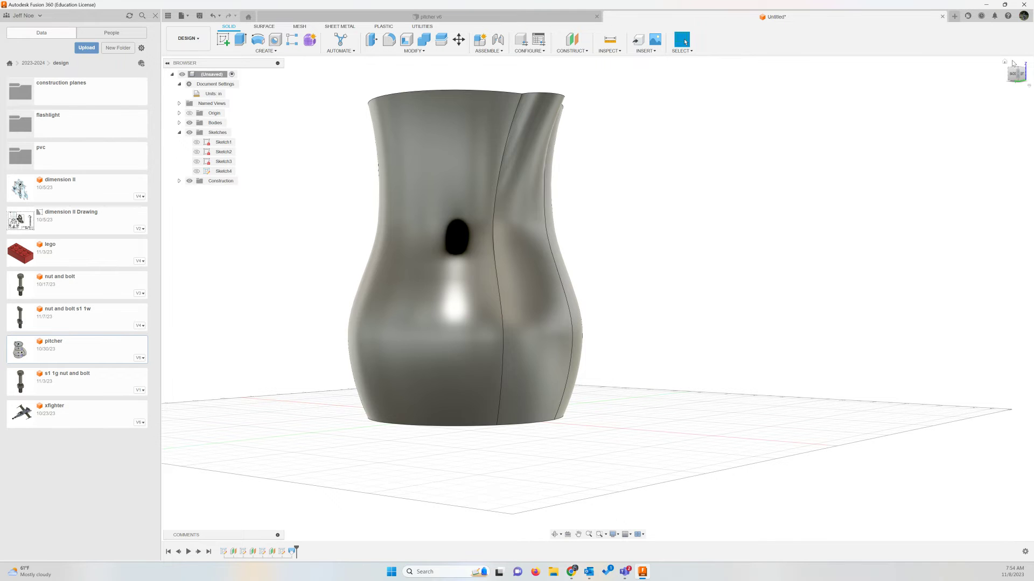
pyautogui.keyDown('shift'); pyautogui.moveTo(597, 299); pyautogui.dragTo(562, 299, button='middle'); pyautogui.keyUp('shift')
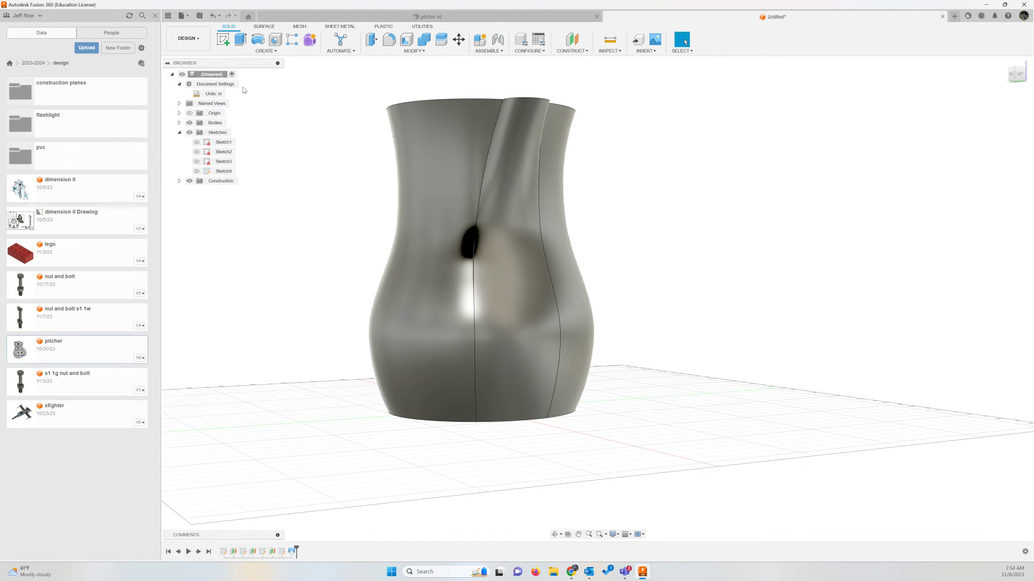
pyautogui.click(389, 40)
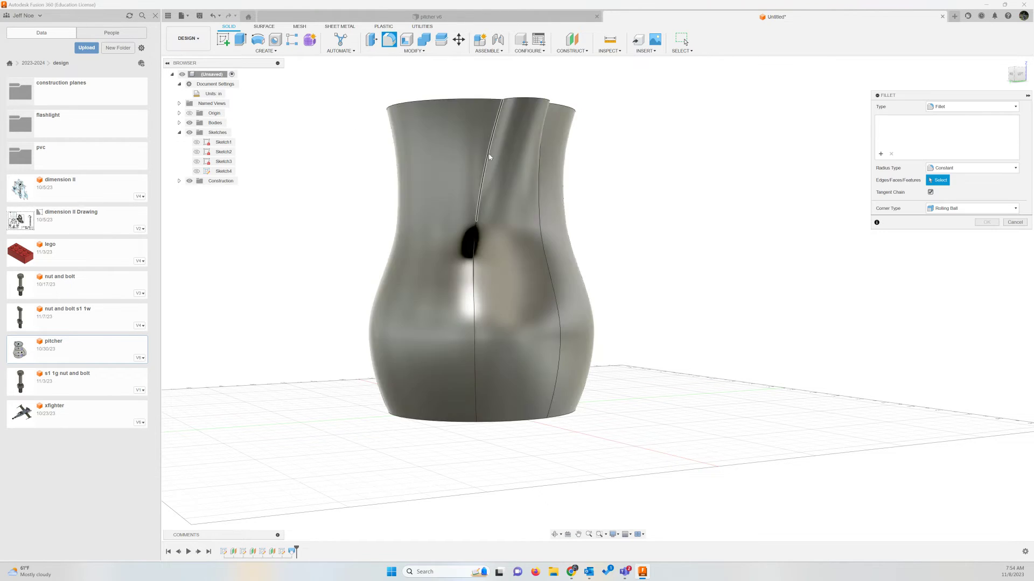
pyautogui.click(489, 153)
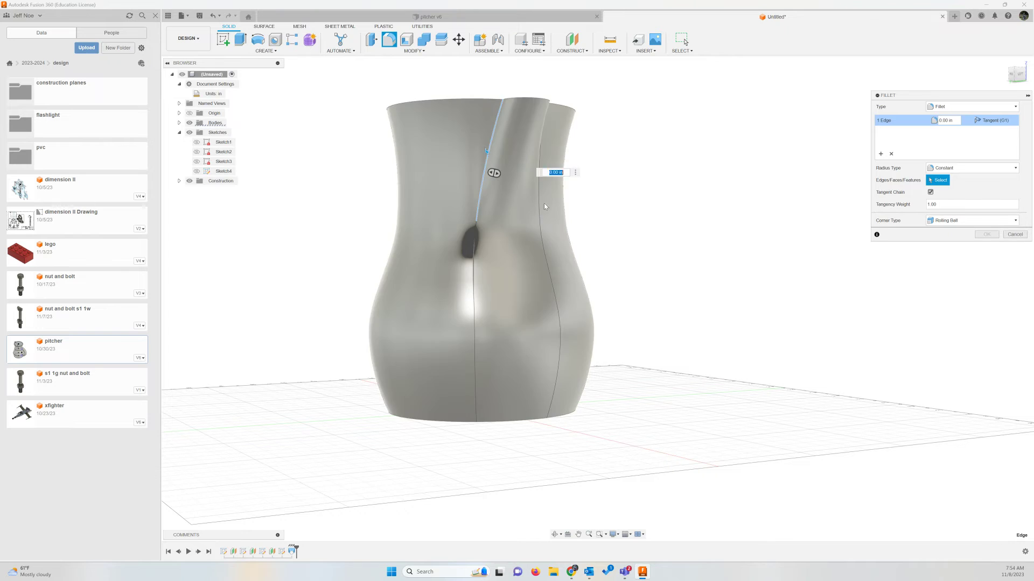
pyautogui.click(538, 185)
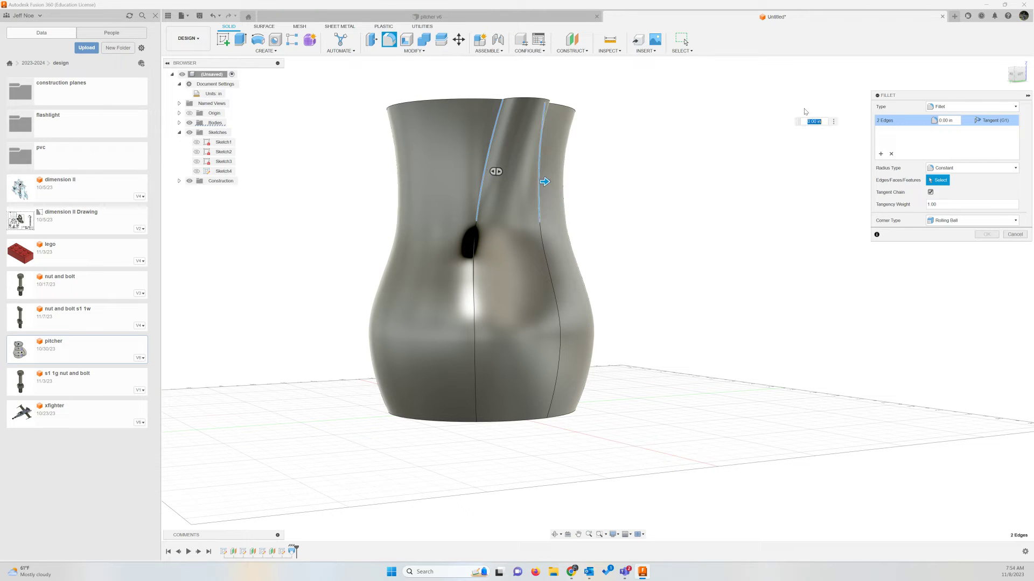
pyautogui.write('25')
pyautogui.press('Return')
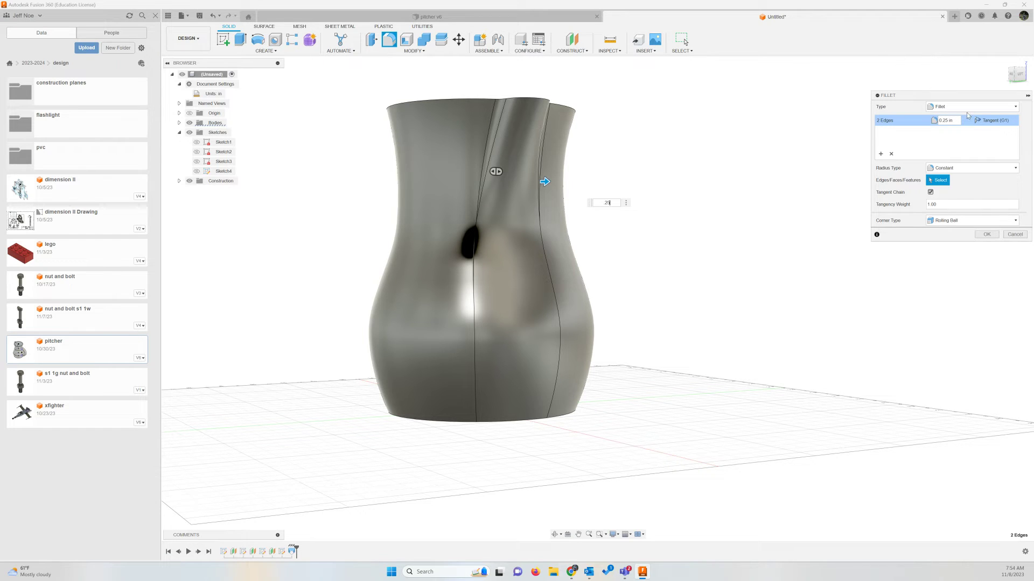
pyautogui.click(988, 235)
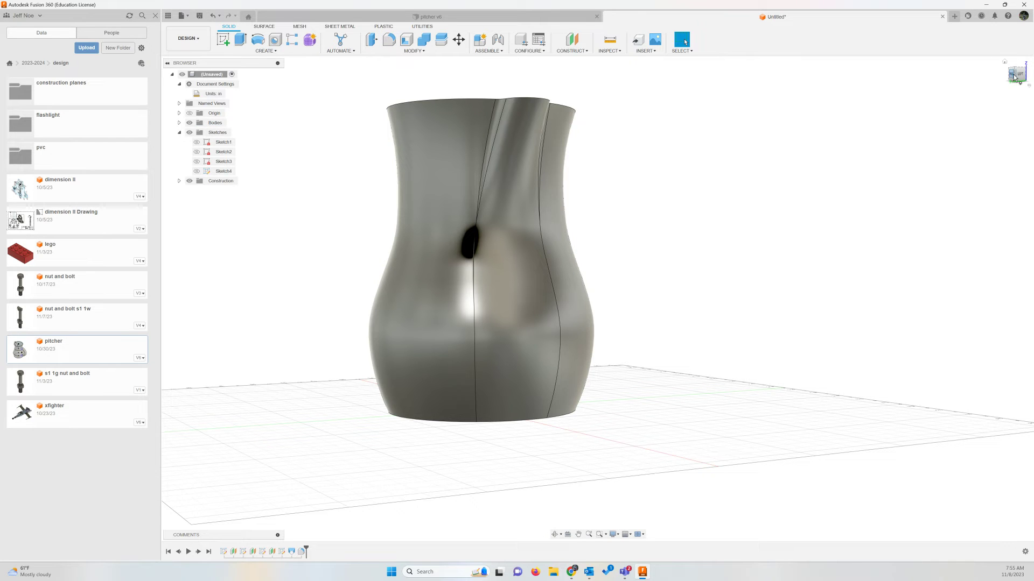
# Shell the pitcher body with a 0.25 in inside thickness, removing the flat top face.
pyautogui.keyDown('shift'); pyautogui.moveTo(596, 298); pyautogui.dragTo(600, 299, button='middle'); pyautogui.keyUp('shift')
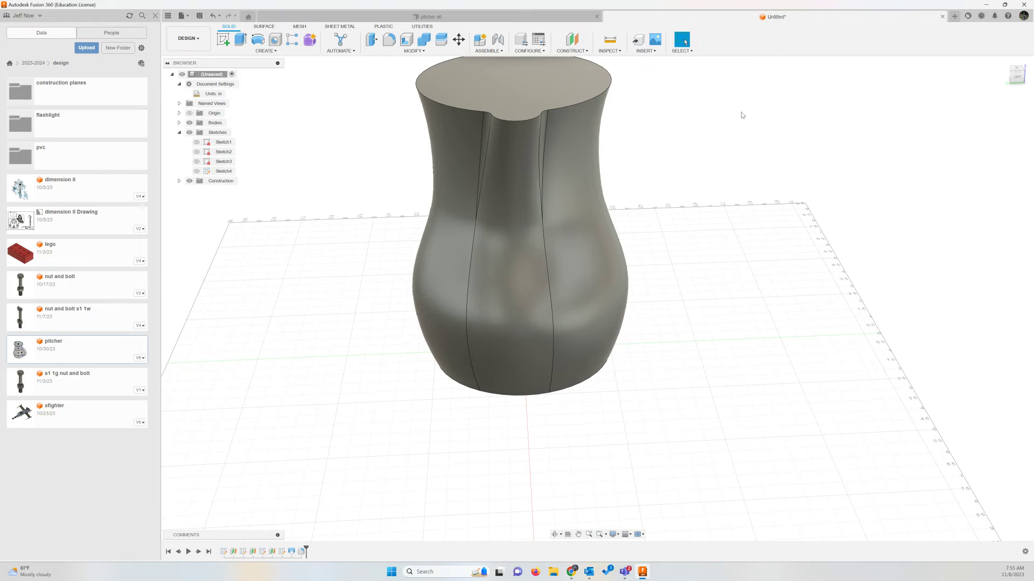
pyautogui.scroll(-1, 741, 114)
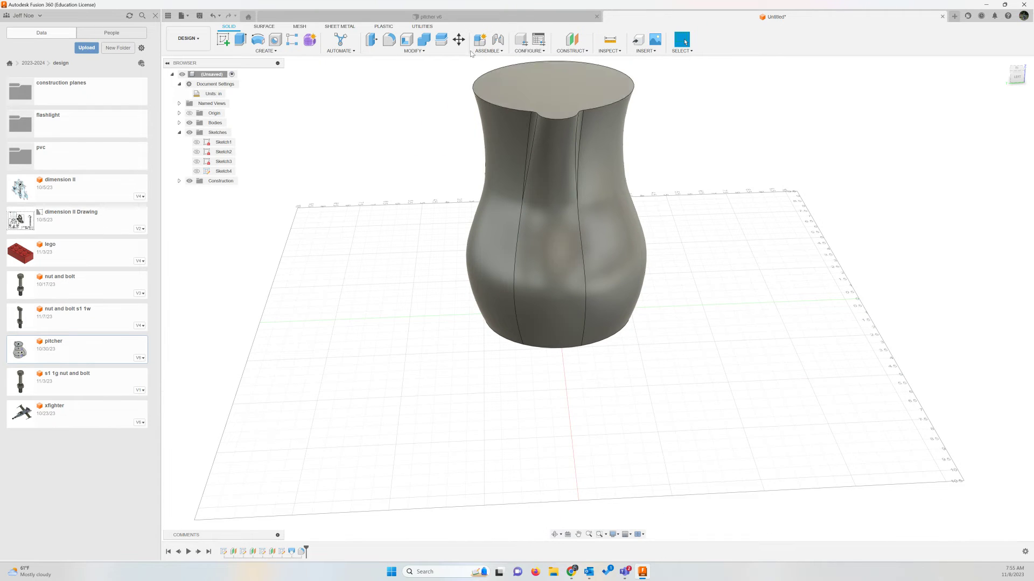
pyautogui.click(405, 42)
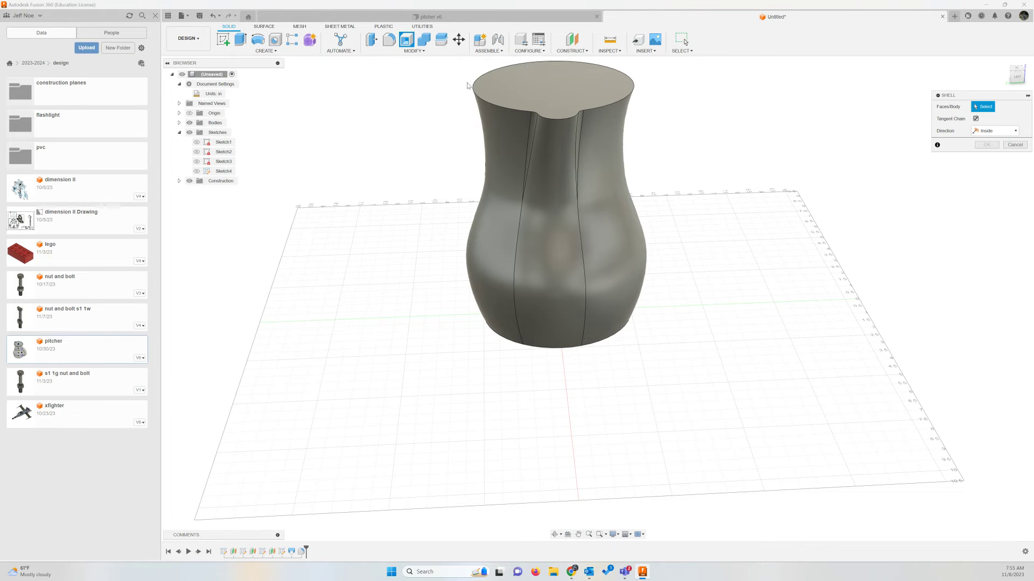
pyautogui.click(568, 94)
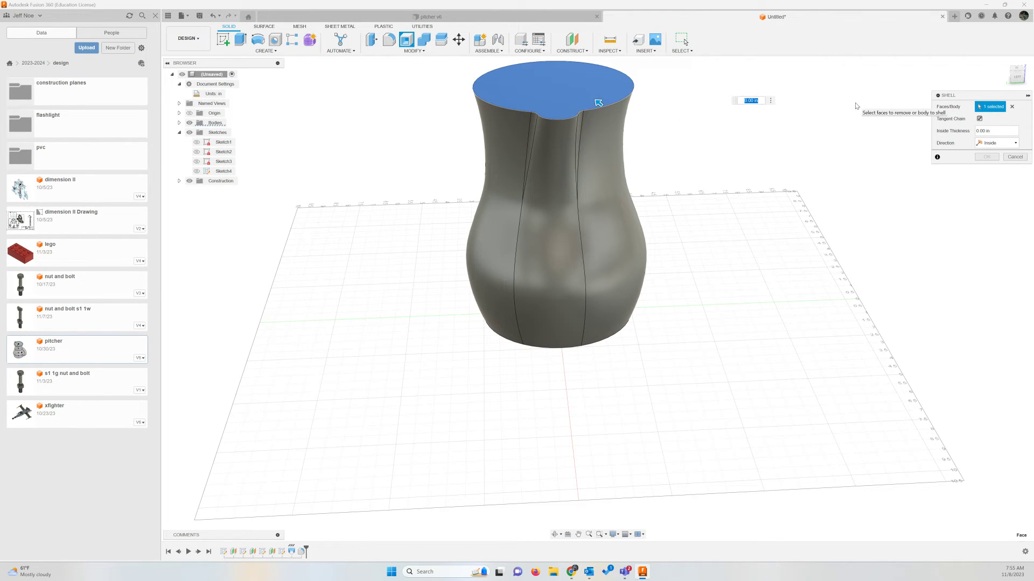
pyautogui.press('BackSpace')
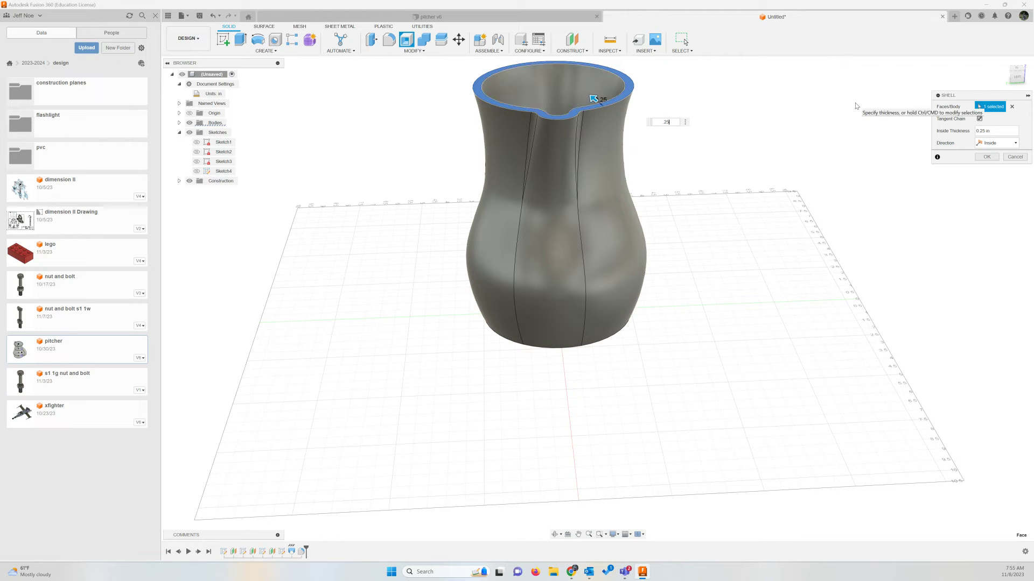
pyautogui.click(986, 157)
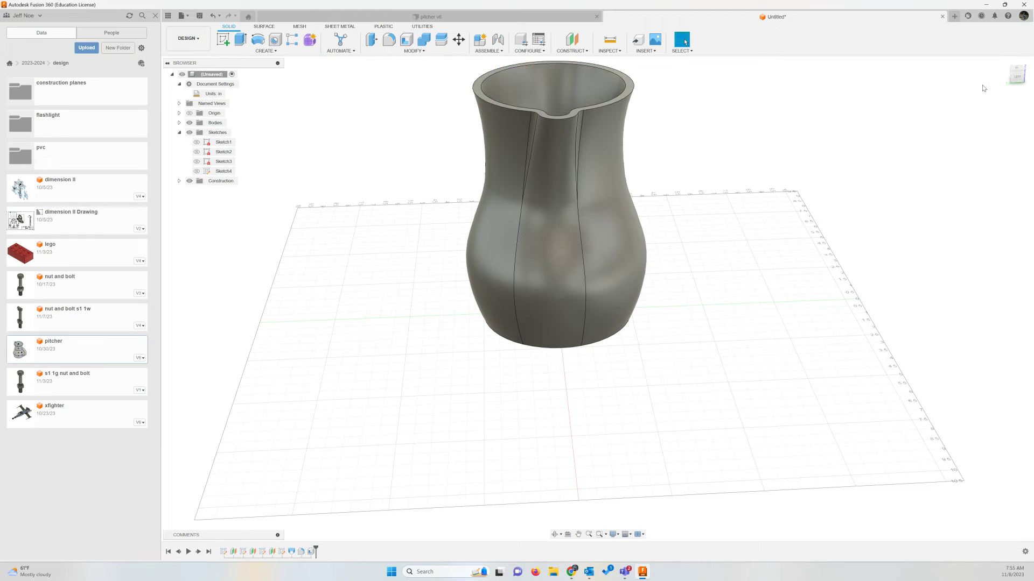
pyautogui.moveTo(1017, 77); pyautogui.dragTo(966, 75)
pyautogui.moveTo(965, 112); pyautogui.dragTo(950, 118)
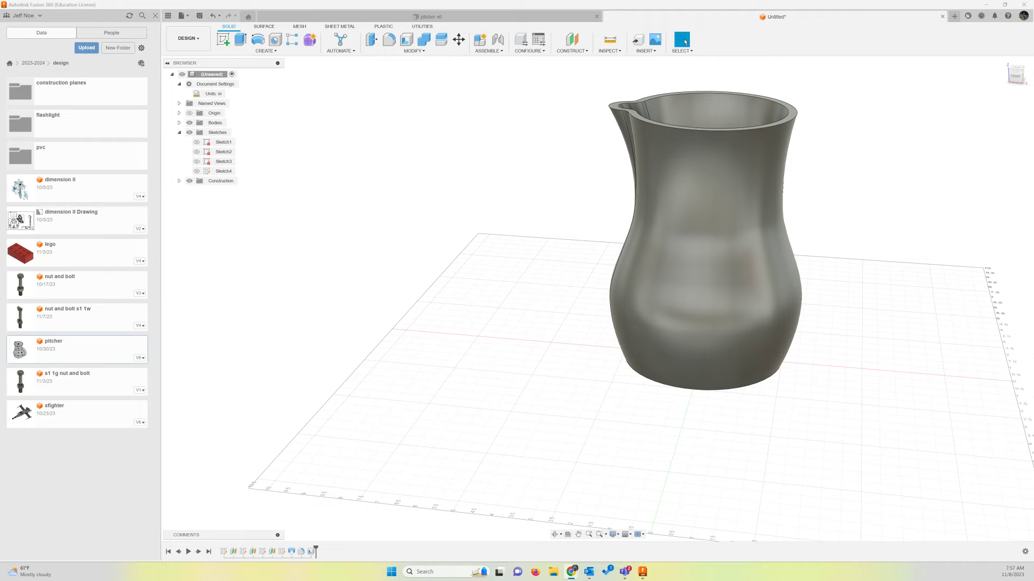
# Bring up the Pitcher Design Instructions page in the browser and examine the handle's offset plane and two-slot sketch dimensions.
pyautogui.moveTo(0, 65); pyautogui.dragTo(219, 75)
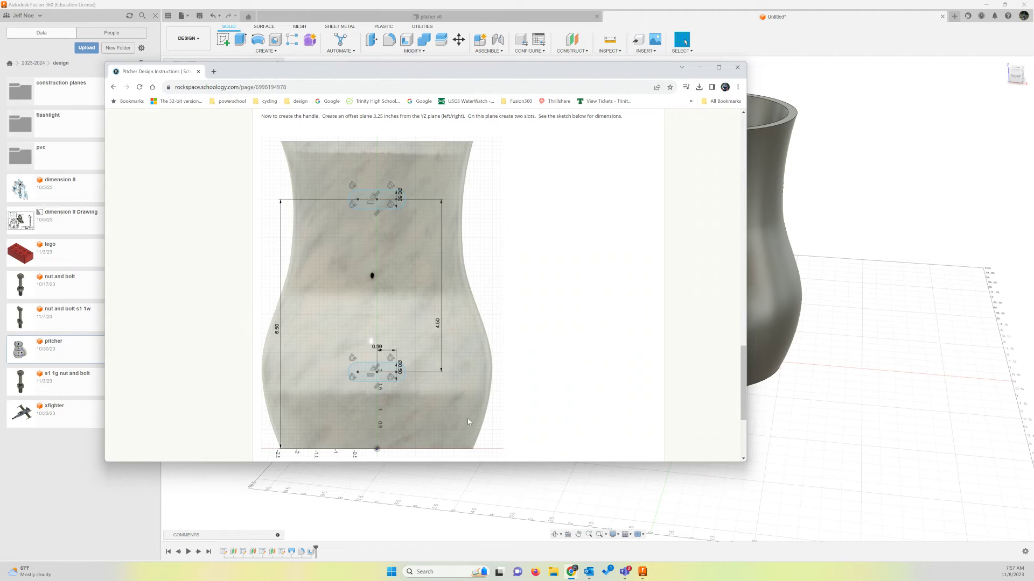
pyautogui.scroll(-1, 500, 346)
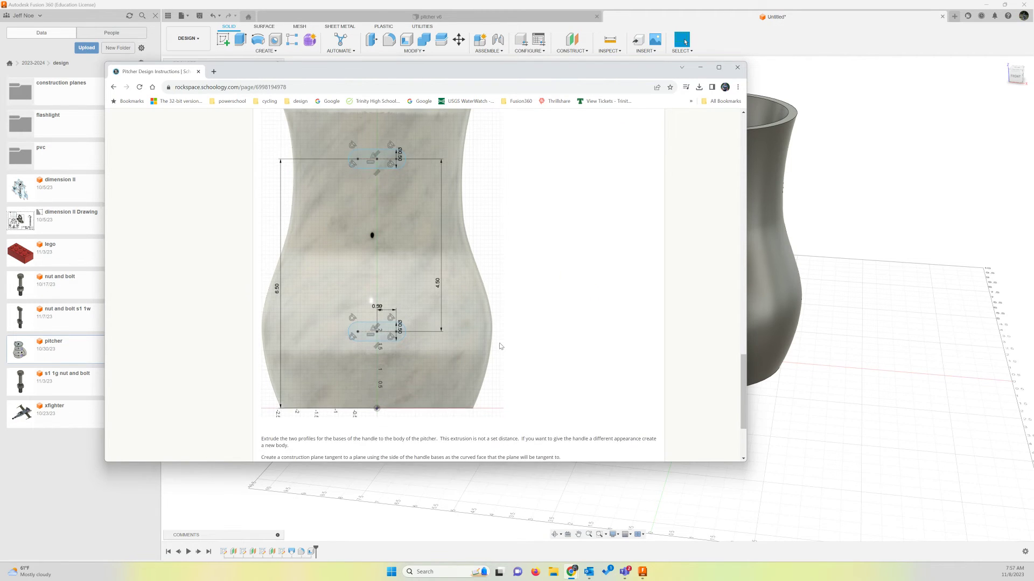
pyautogui.scroll(1, 500, 346)
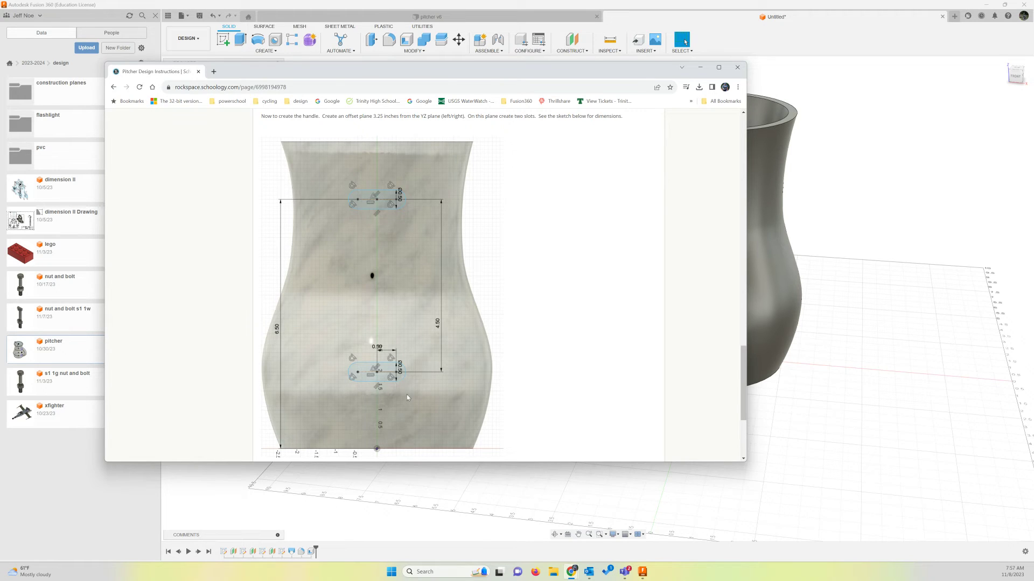
pyautogui.scroll(-2, 412, 382)
pyautogui.scroll(2, 418, 368)
pyautogui.scroll(-2, 412, 339)
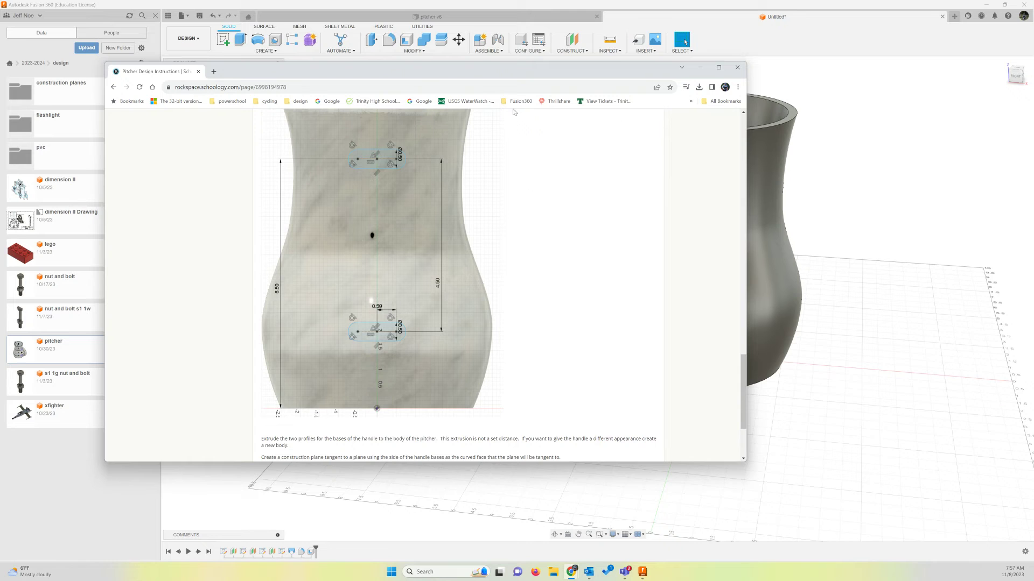
# Return to the pitcher model, hide the bodies and create a construction plane offset 3.25 in from the YZ plane.
pyautogui.moveTo(154, 71); pyautogui.dragTo(0, 51)
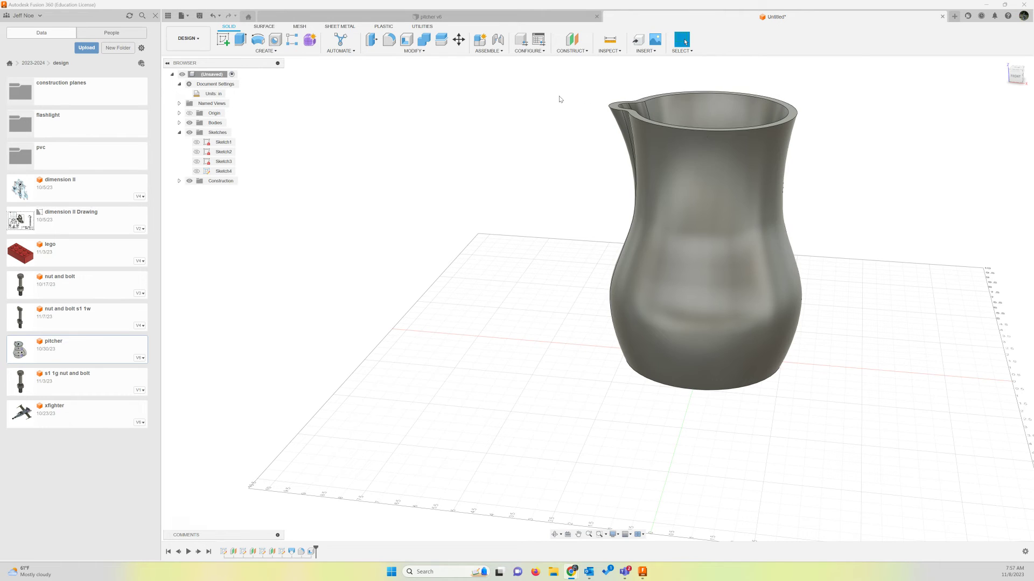
pyautogui.click(190, 123)
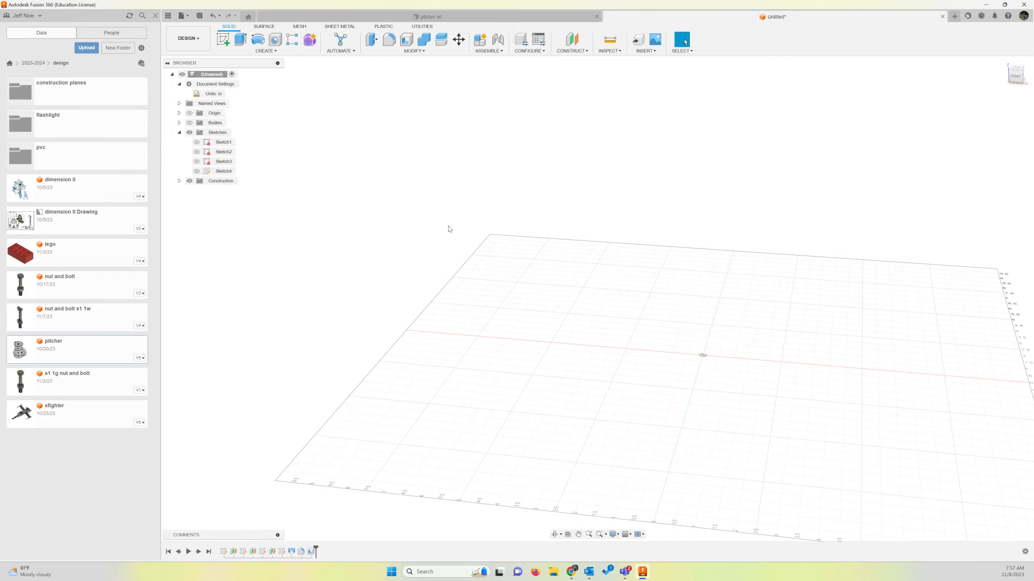
pyautogui.click(572, 50)
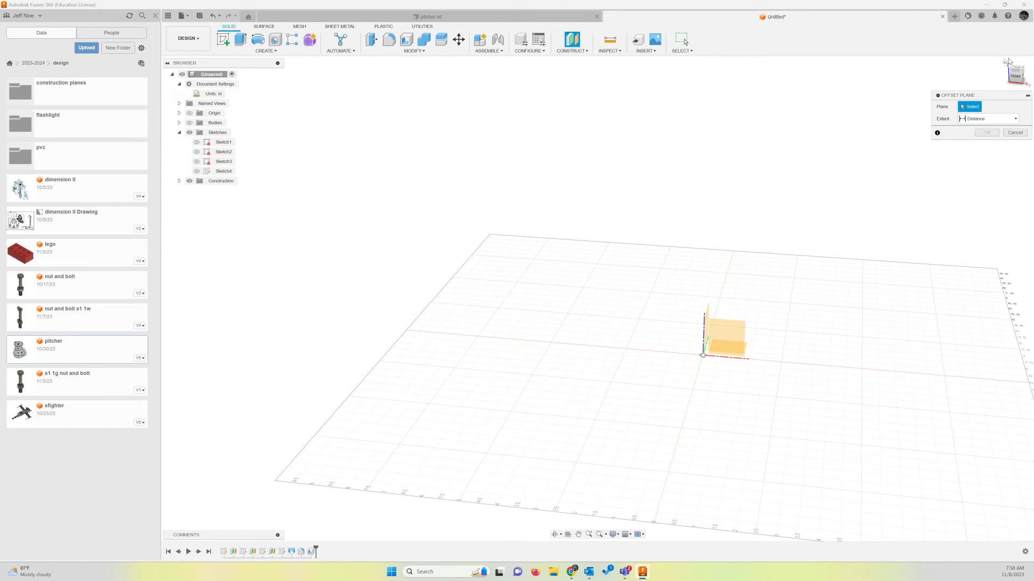
pyautogui.click(1006, 62)
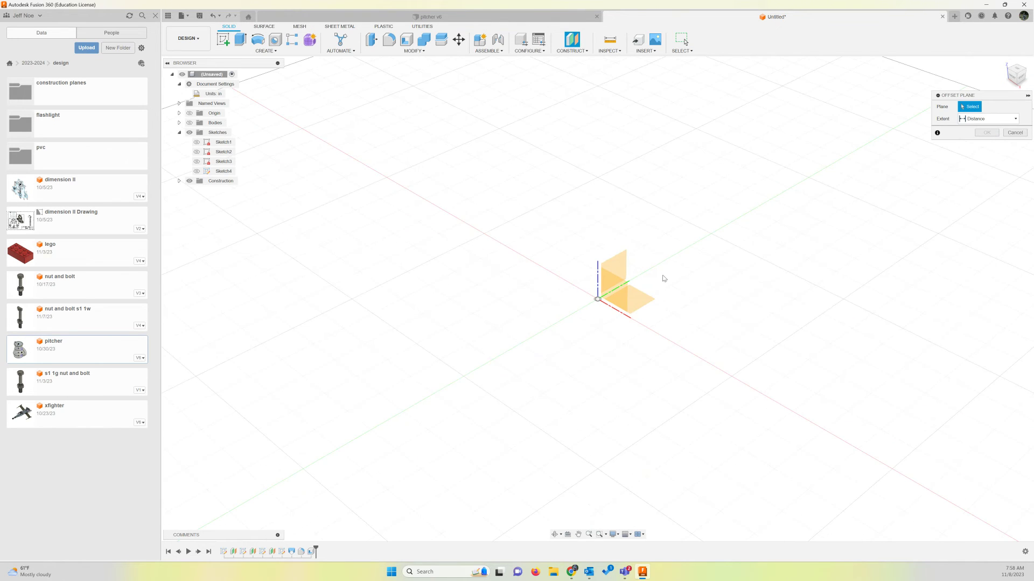
pyautogui.click(622, 268)
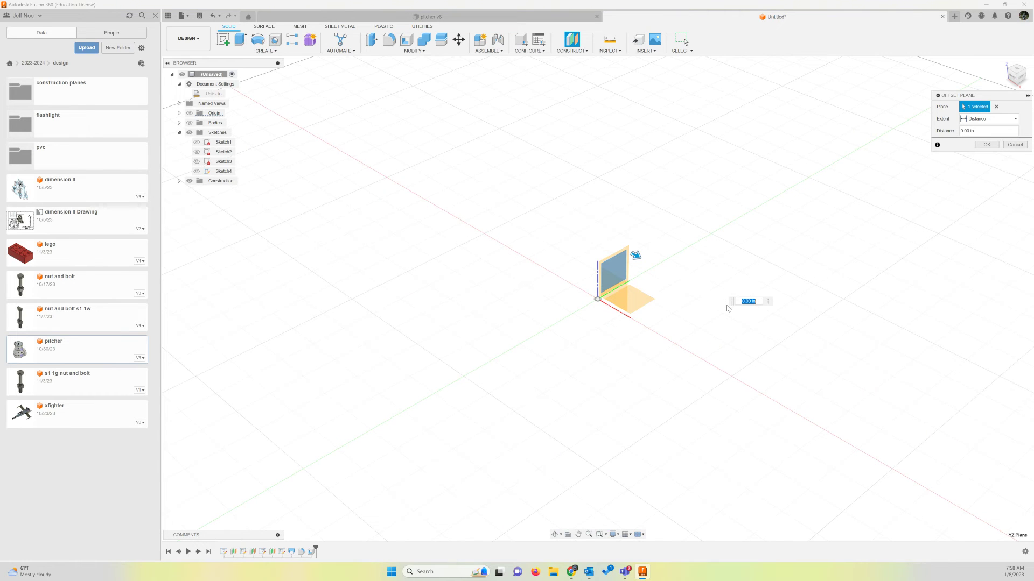
pyautogui.write('3.25')
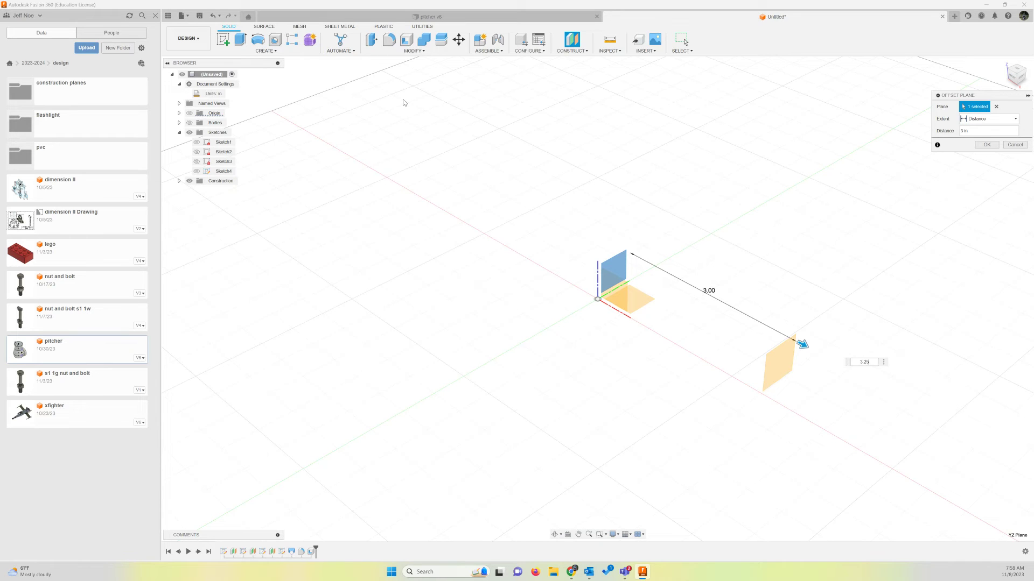
pyautogui.press('Return')
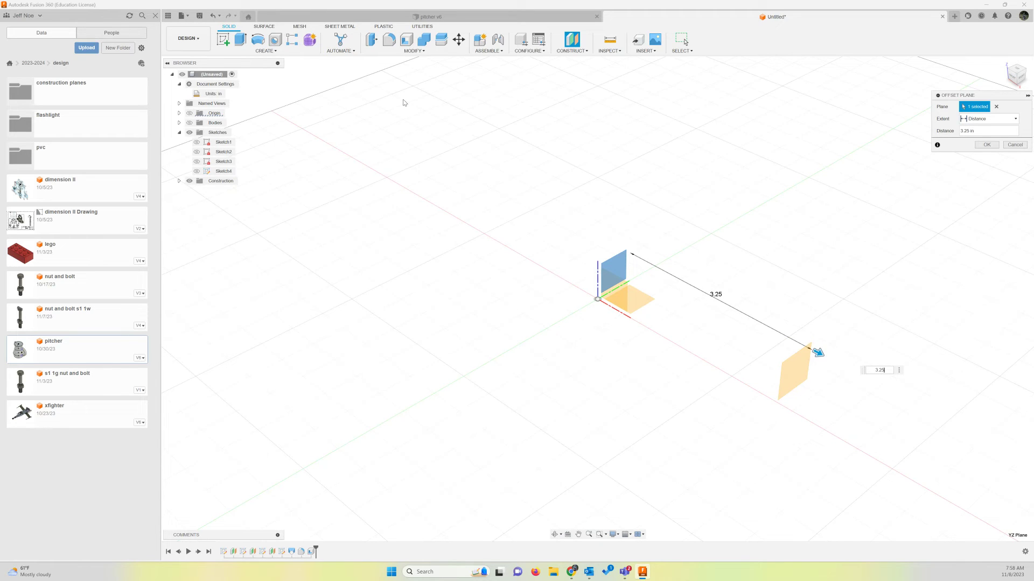
pyautogui.click(986, 145)
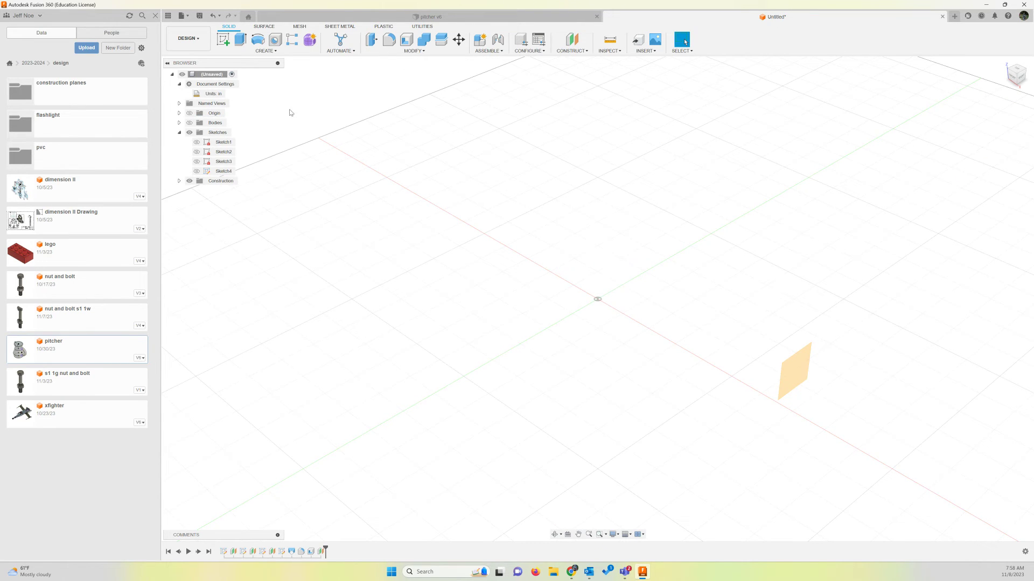
# Start a sketch on the 3.25 in offset plane and show the pitcher body again.
pyautogui.click(223, 41)
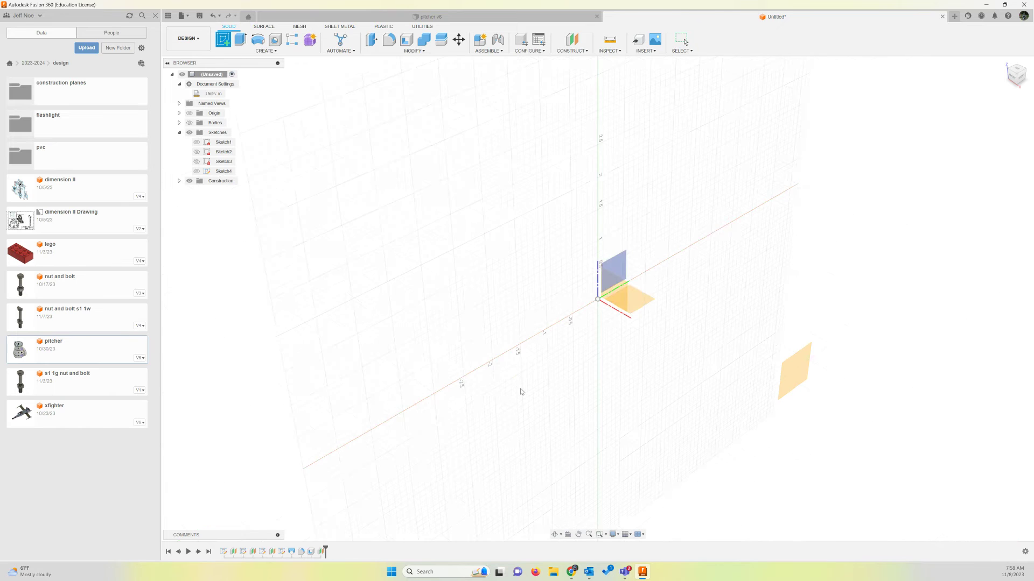
pyautogui.click(794, 371)
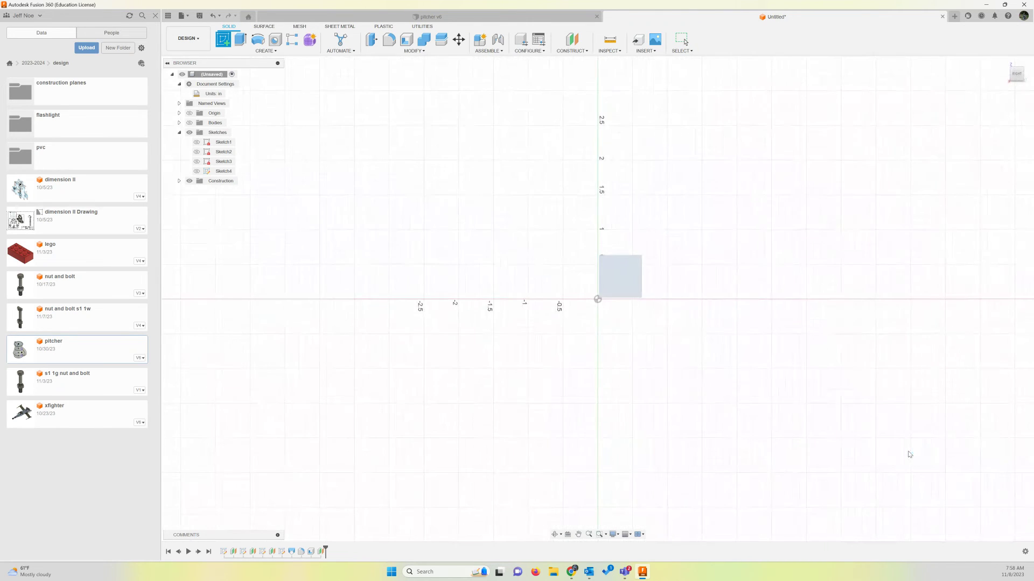
pyautogui.click(189, 123)
pyautogui.scroll(-5, 570, 377)
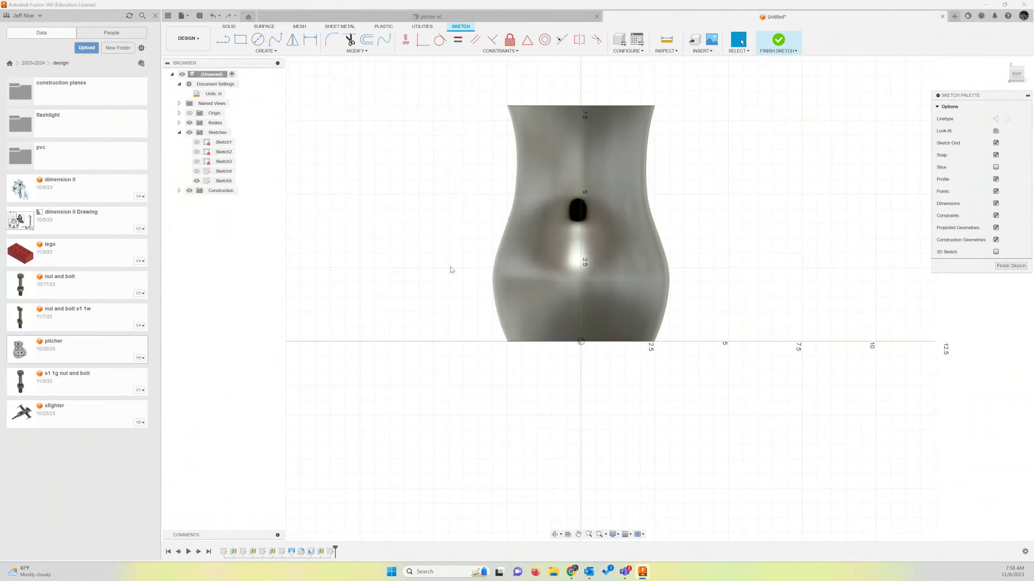
# Sketch a horizontal center point slot about 4 in above the origin, 0.5 in from center to arc center and 0.5 in wide.
pyautogui.click(274, 51)
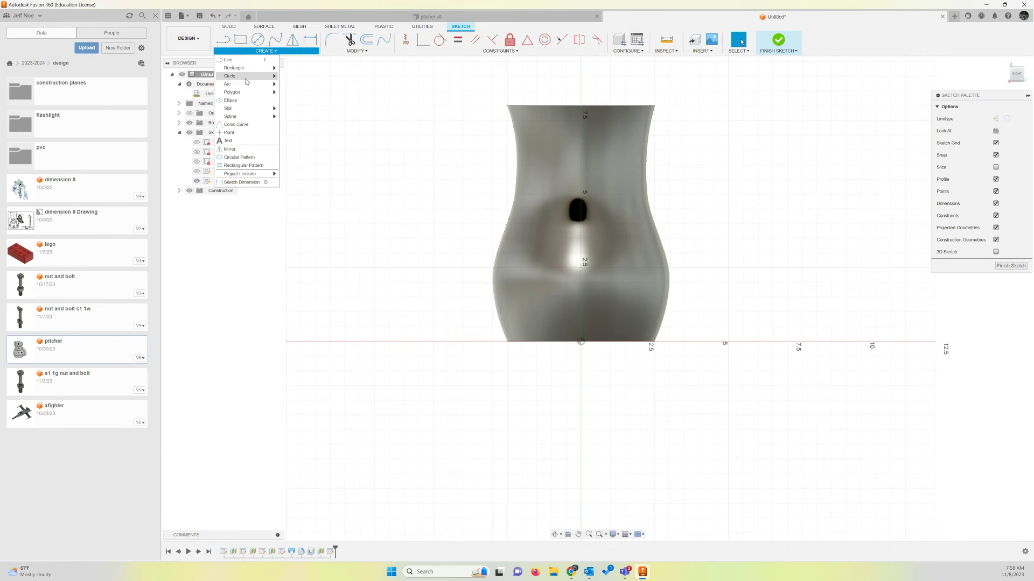
pyautogui.moveTo(247, 110)
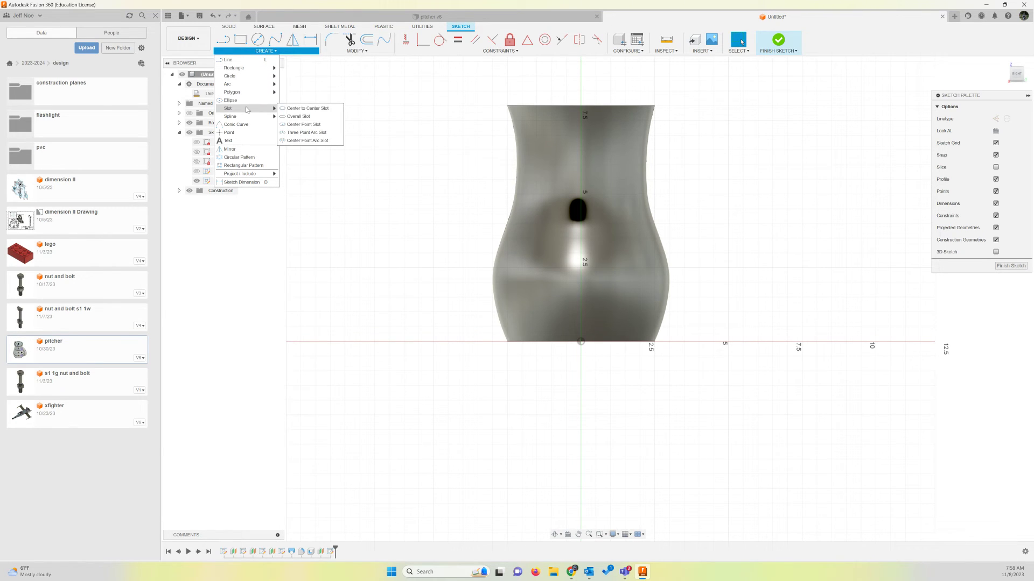
pyautogui.click(295, 126)
pyautogui.scroll(2, 589, 240)
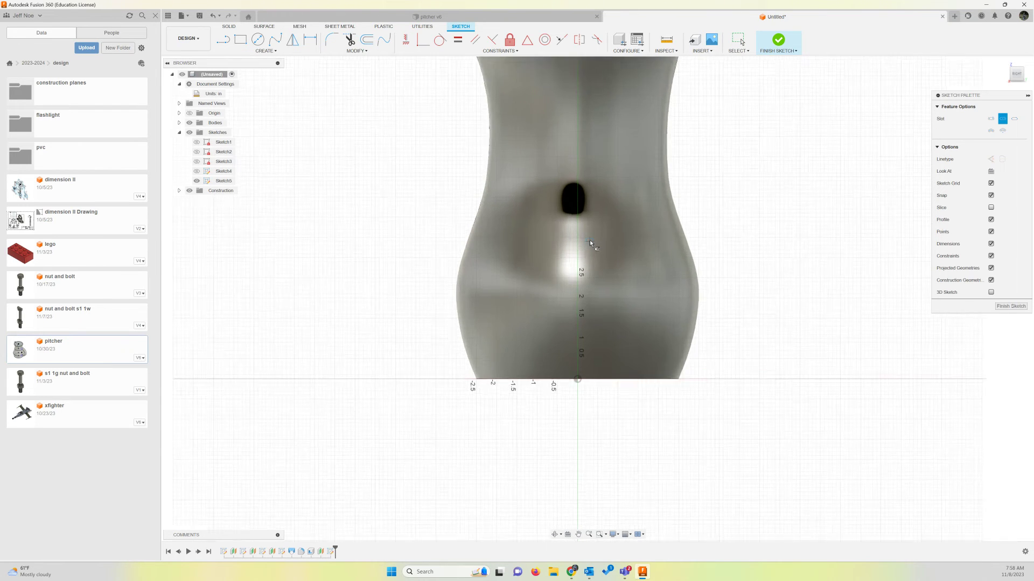
pyautogui.scroll(2, 590, 240)
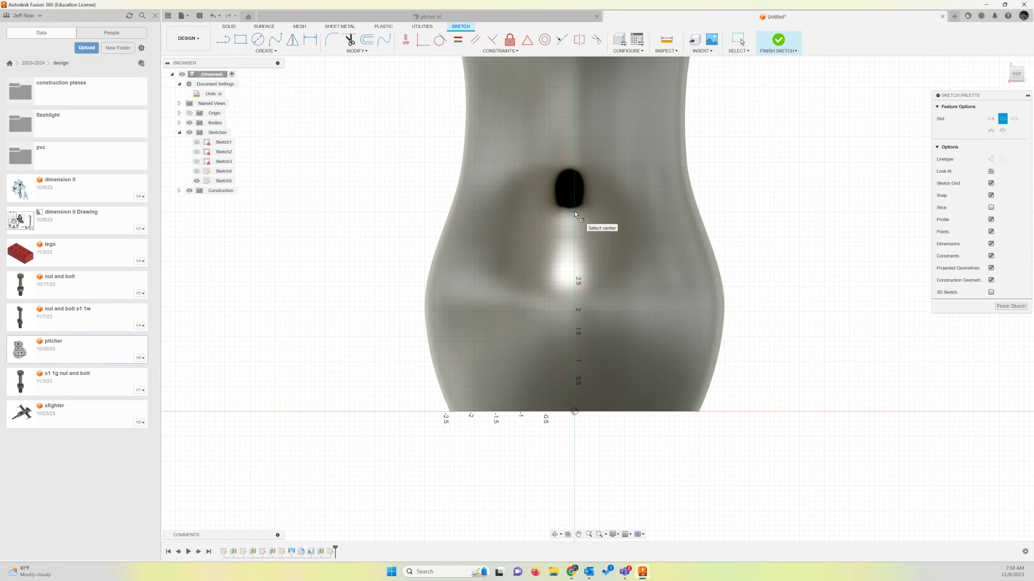
pyautogui.scroll(5, 574, 214)
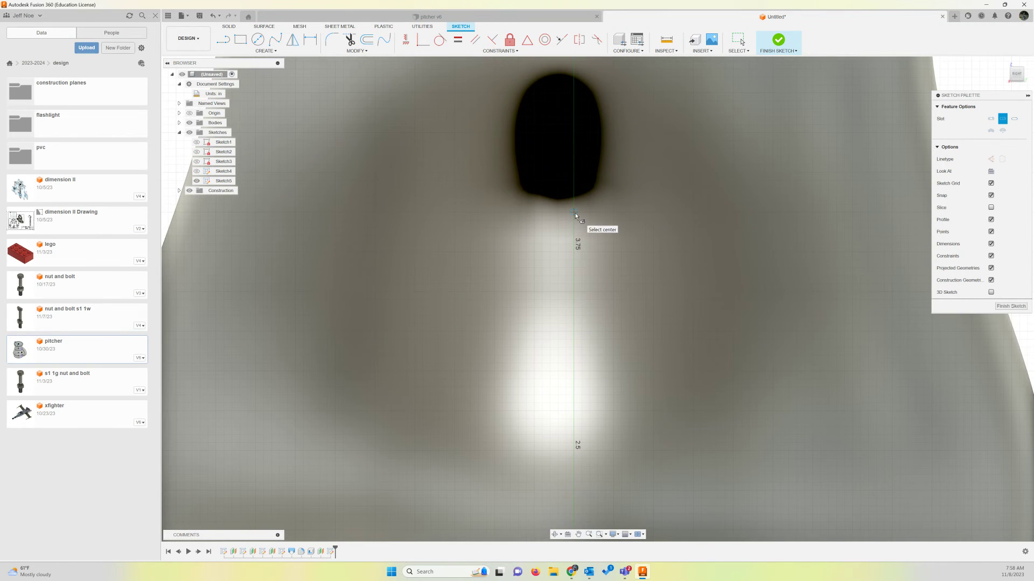
pyautogui.click(574, 213)
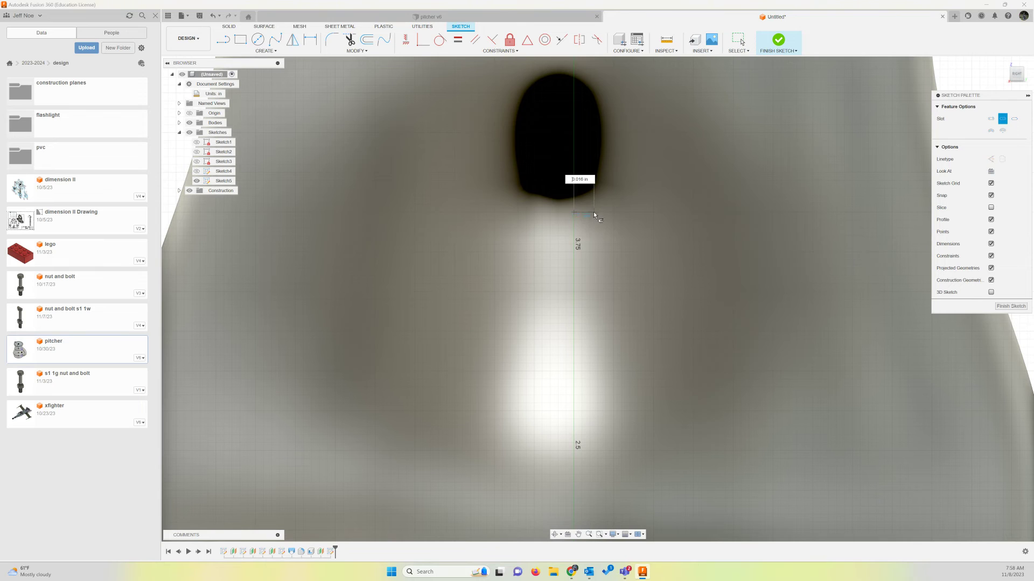
pyautogui.write('.5')
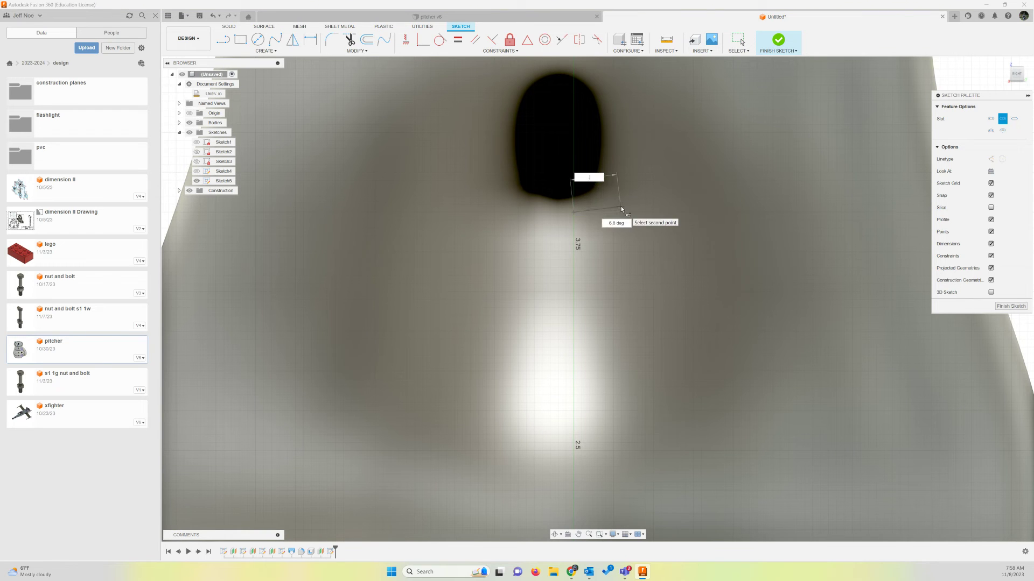
pyautogui.press('Tab')
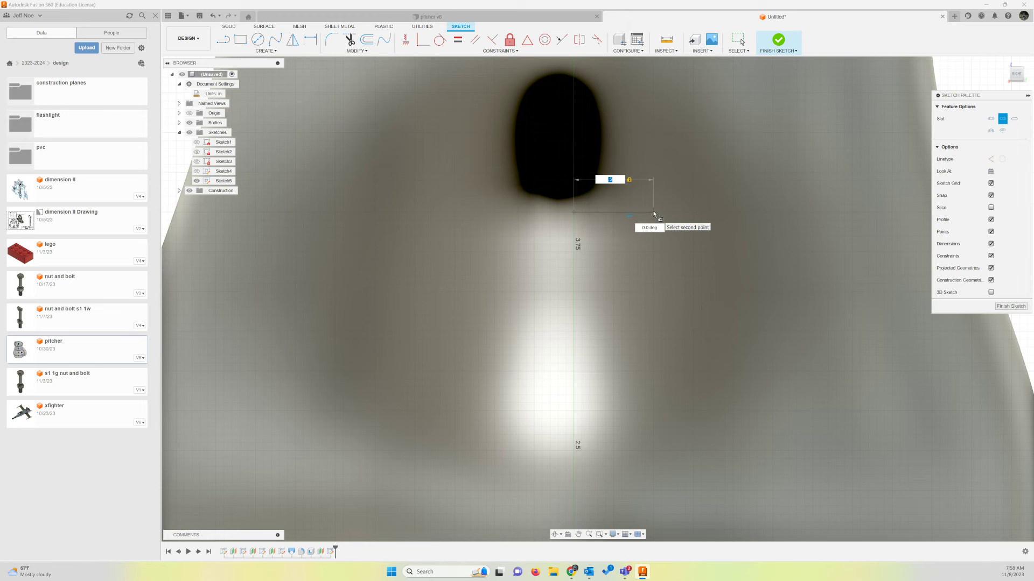
pyautogui.click(653, 211)
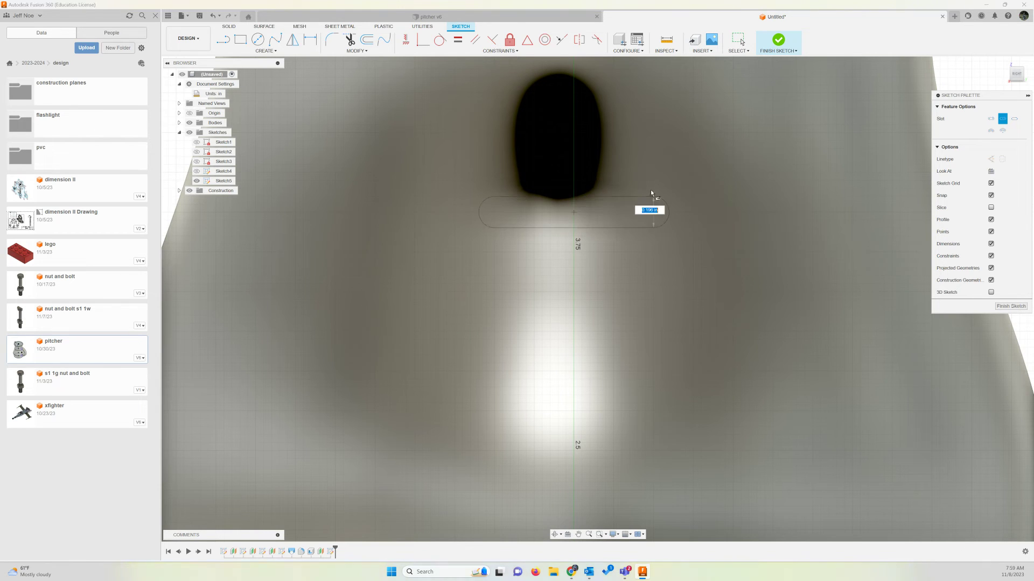
pyautogui.write('.')
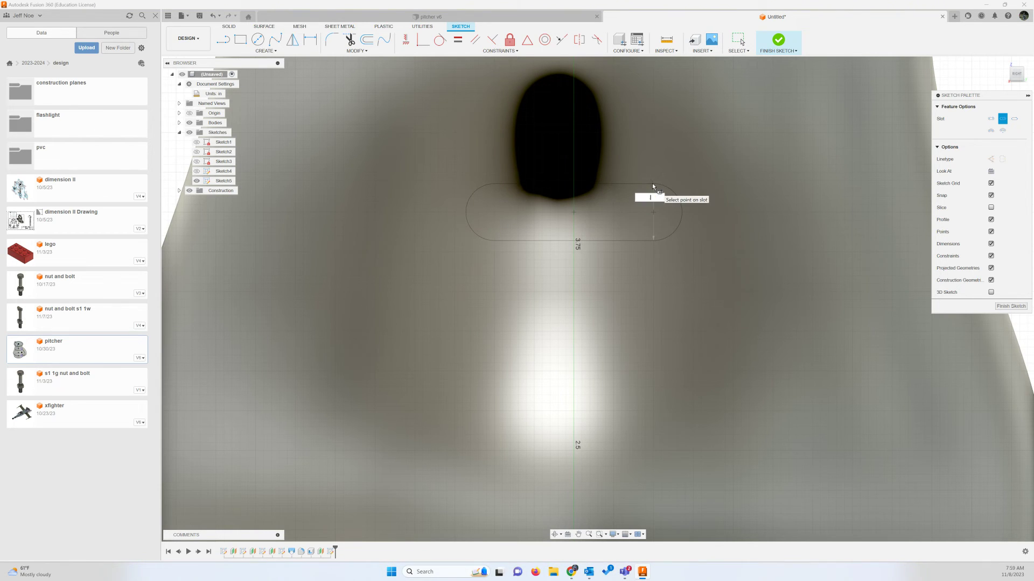
pyautogui.write('5')
pyautogui.press('Return')
pyautogui.press('Escape')
# Constrain the slot's center point to align vertically with the sketch origin.
pyautogui.scroll(-3, 642, 300)
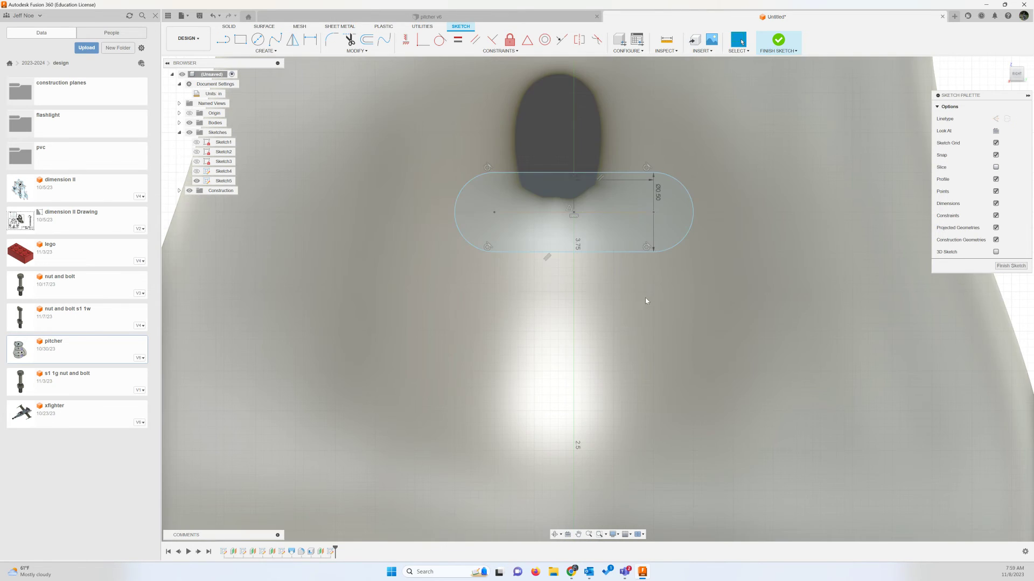
pyautogui.scroll(-3, 640, 300)
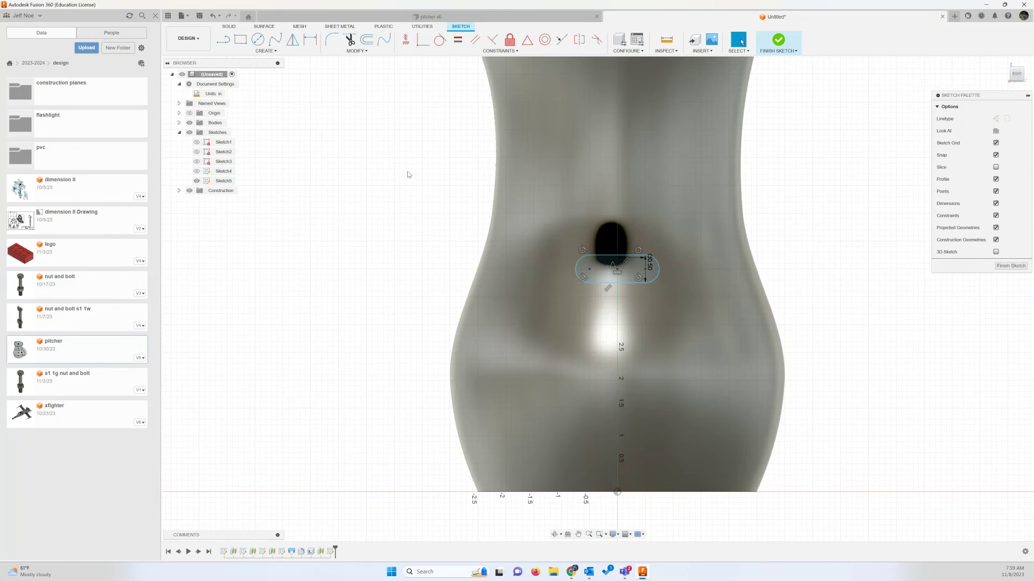
pyautogui.click(405, 39)
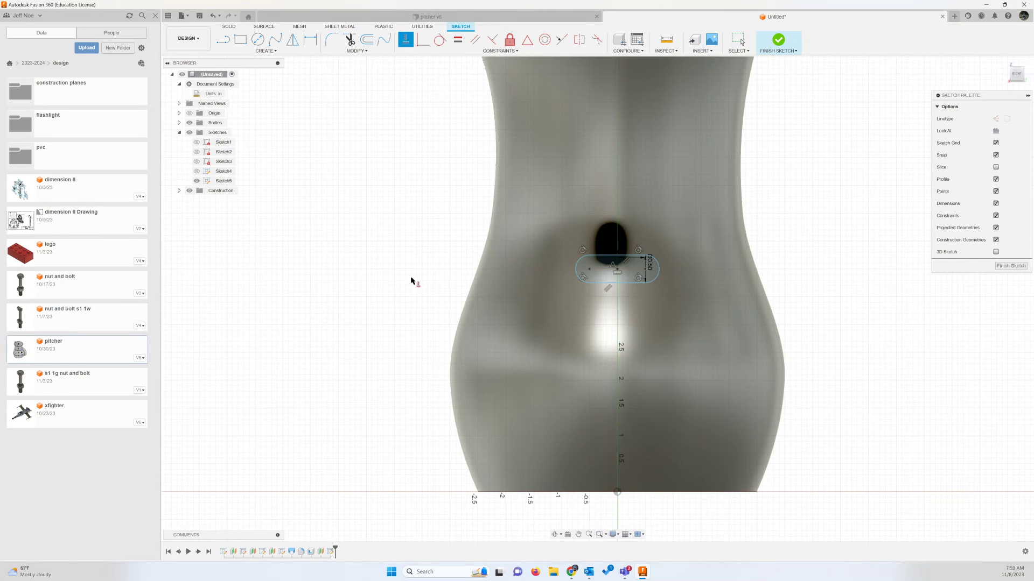
pyautogui.click(618, 493)
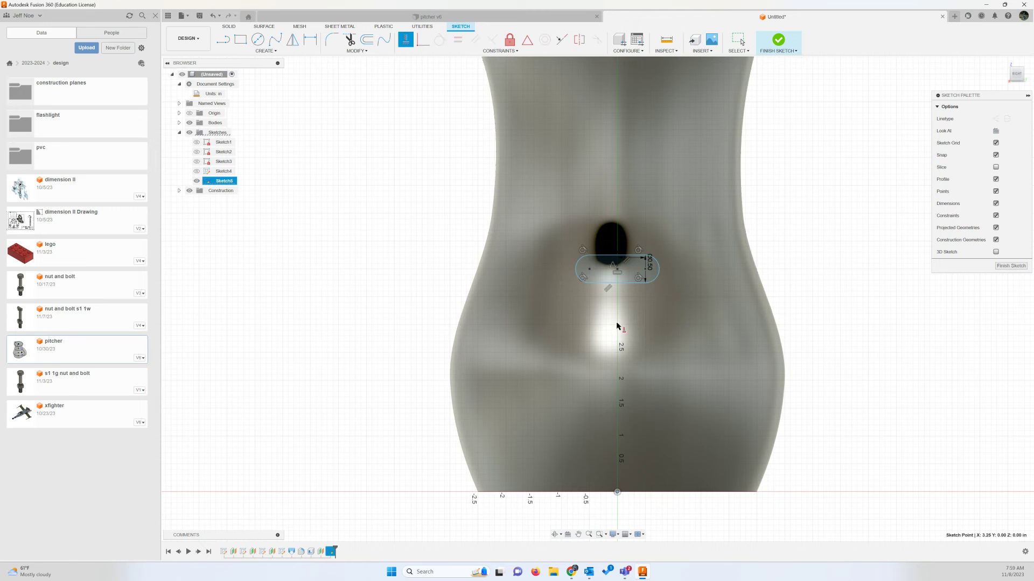
pyautogui.scroll(2, 616, 276)
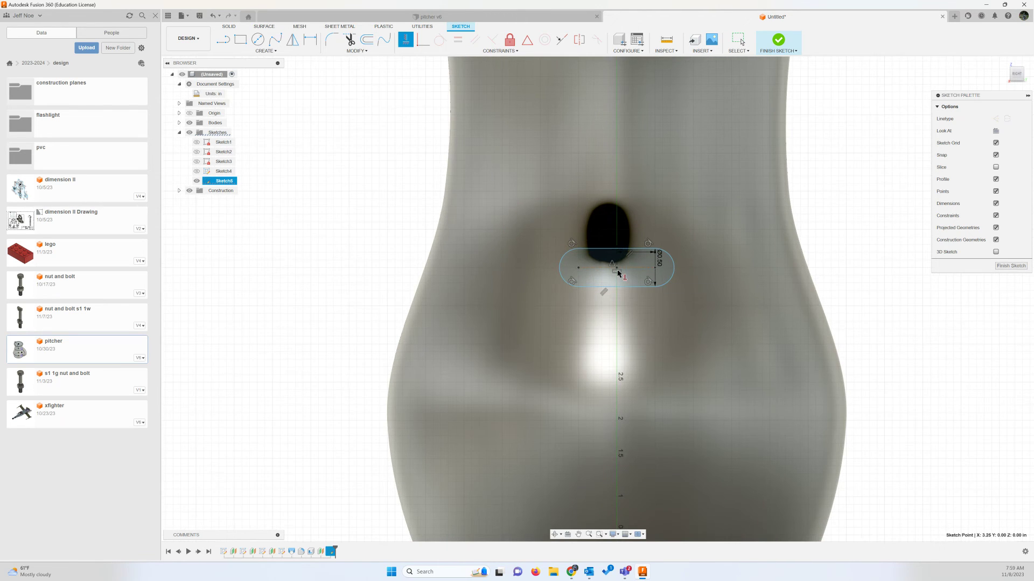
pyautogui.click(618, 269)
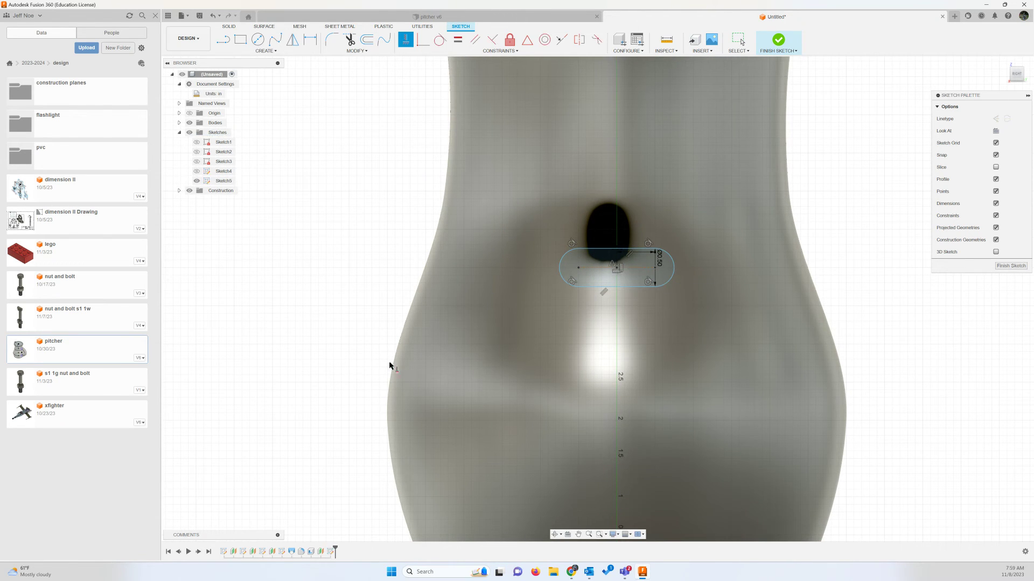
pyautogui.scroll(-2, 384, 360)
pyautogui.scroll(-1, 384, 360)
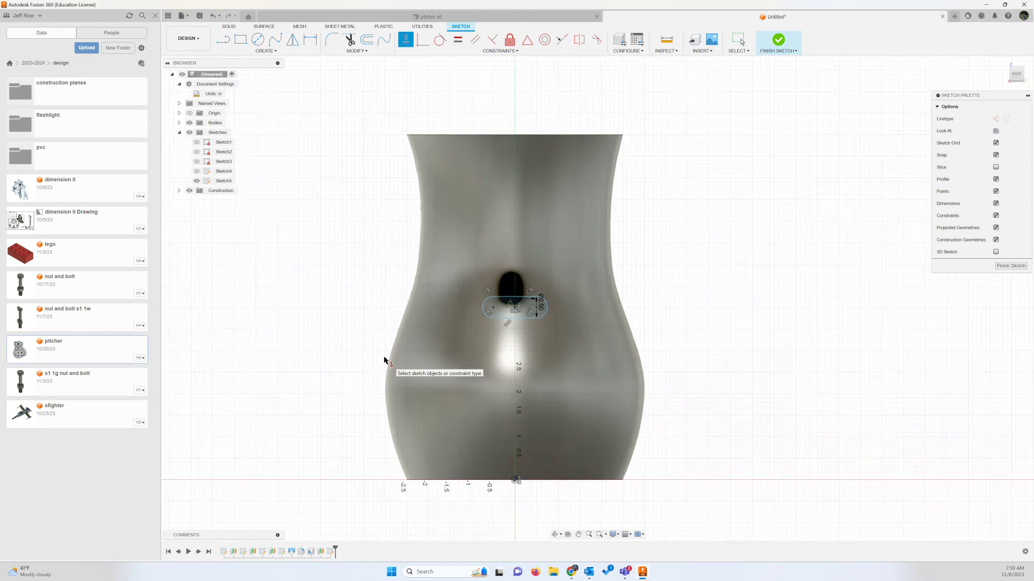
pyautogui.press('Escape')
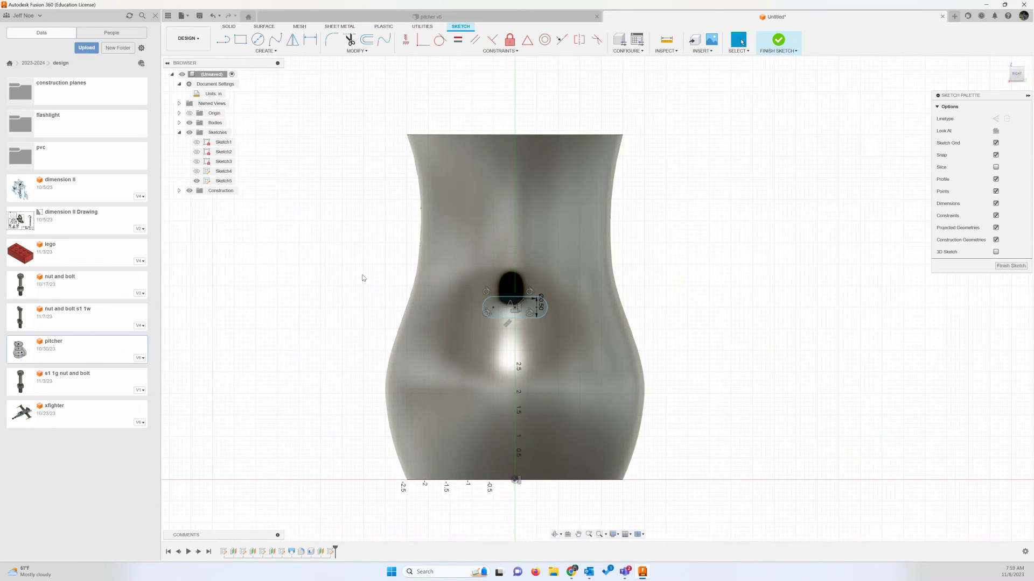
# Dimension the slot's center 6.5 in above the origin.
pyautogui.click(311, 40)
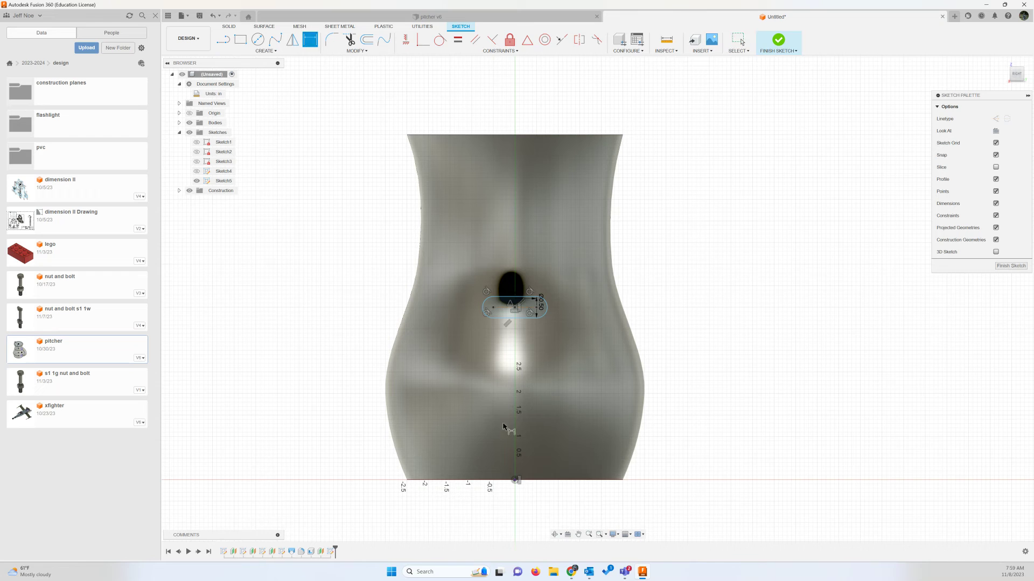
pyautogui.click(516, 481)
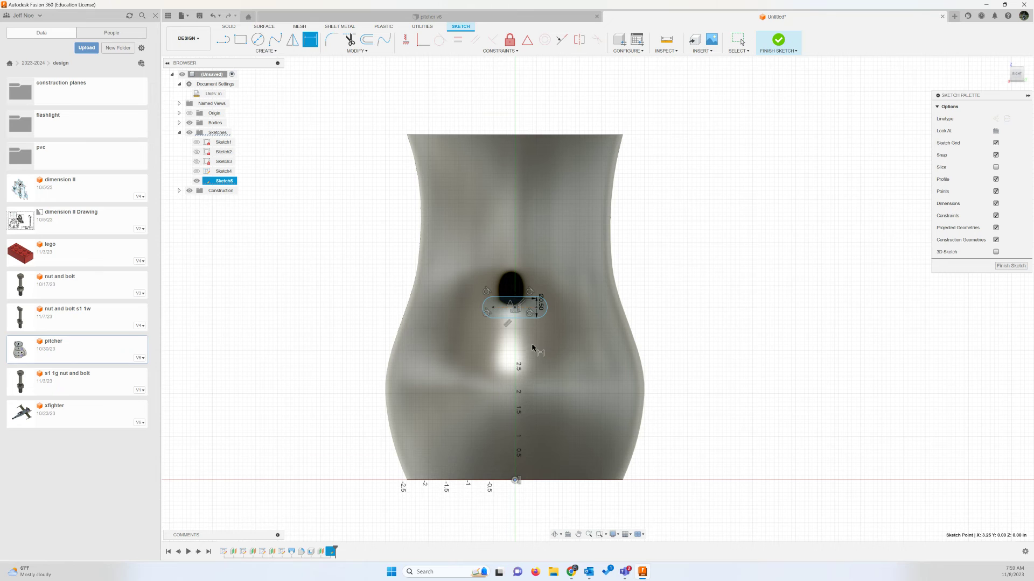
pyautogui.click(515, 312)
pyautogui.click(657, 329)
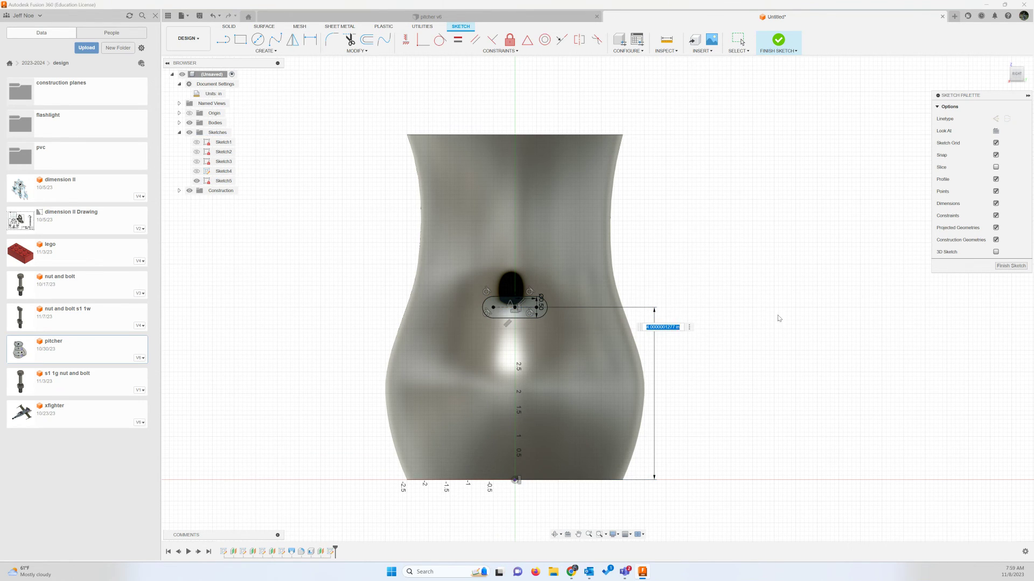
pyautogui.write('6.5')
pyautogui.press('Return')
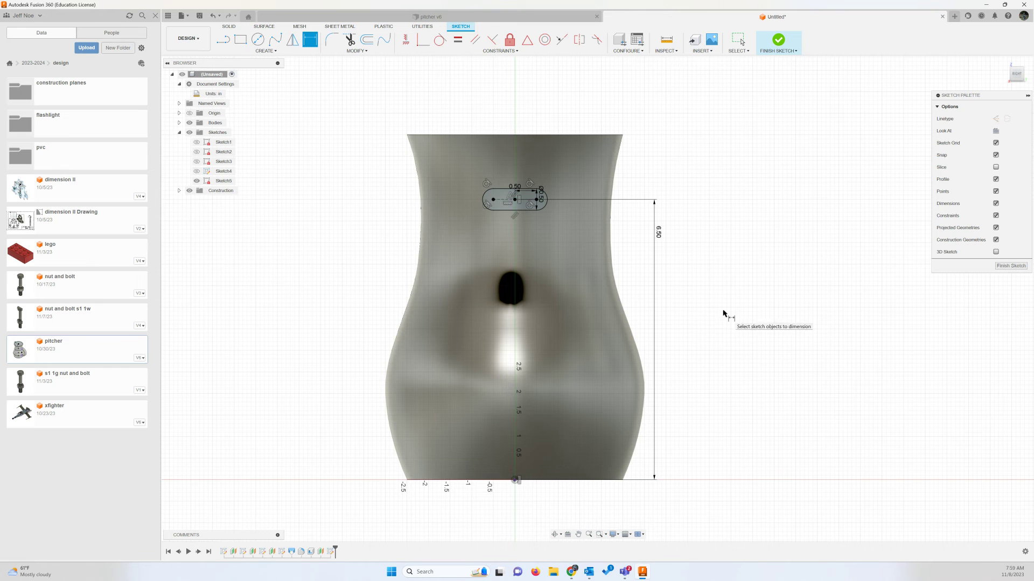
pyautogui.press('Escape')
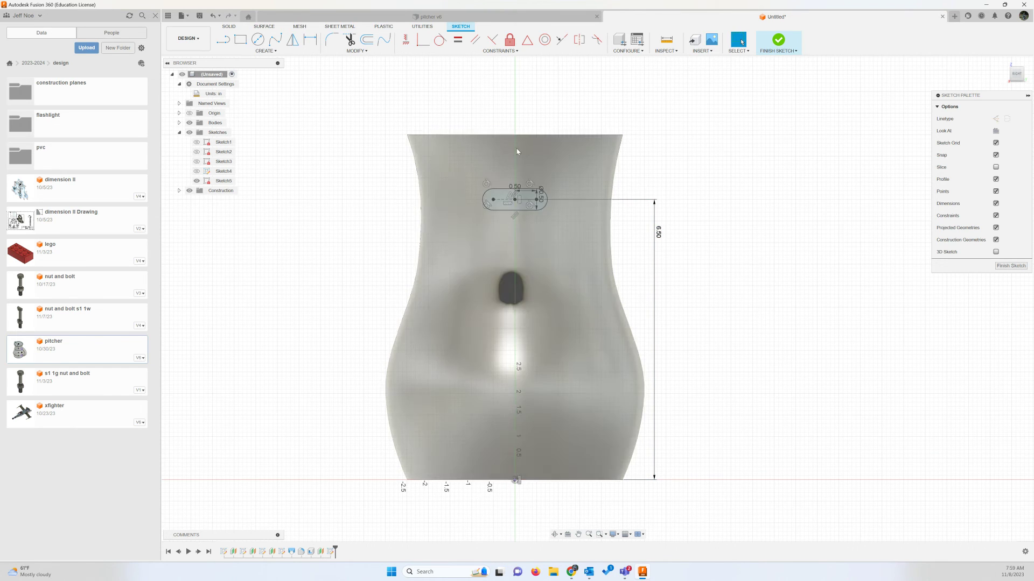
# Sketch a second horizontal center point slot about 3.3 in below the first, 0.5 in from center to arc center and 0.5 in wide.
pyautogui.click(265, 51)
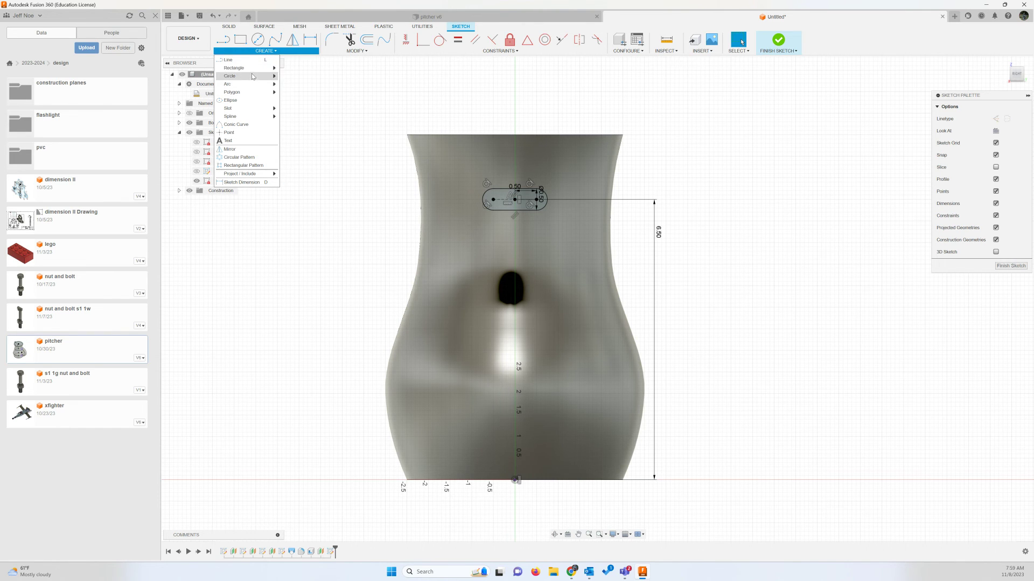
pyautogui.moveTo(264, 113)
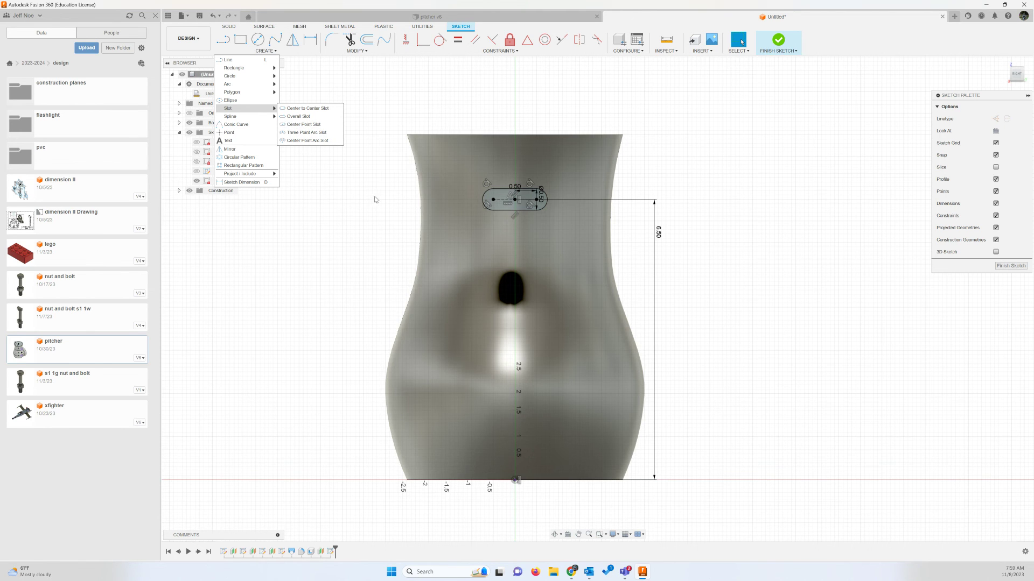
pyautogui.click(290, 125)
pyautogui.scroll(3, 528, 379)
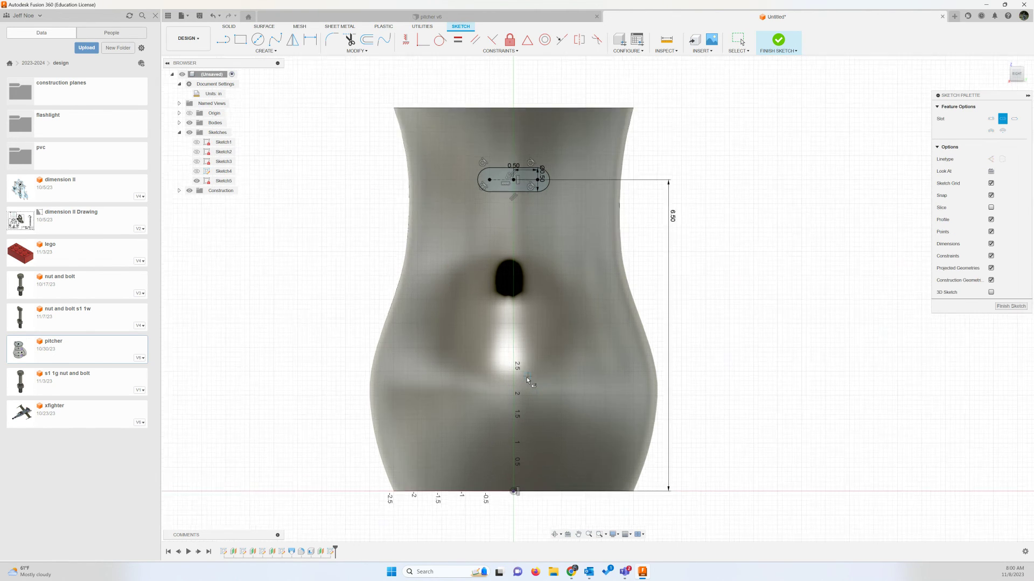
pyautogui.click(504, 310)
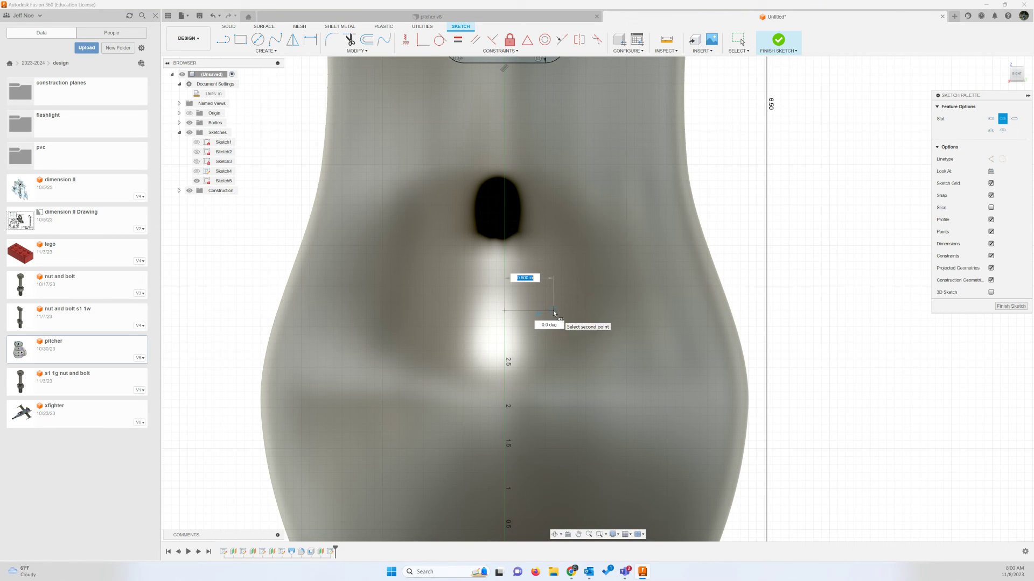
pyautogui.write('.5')
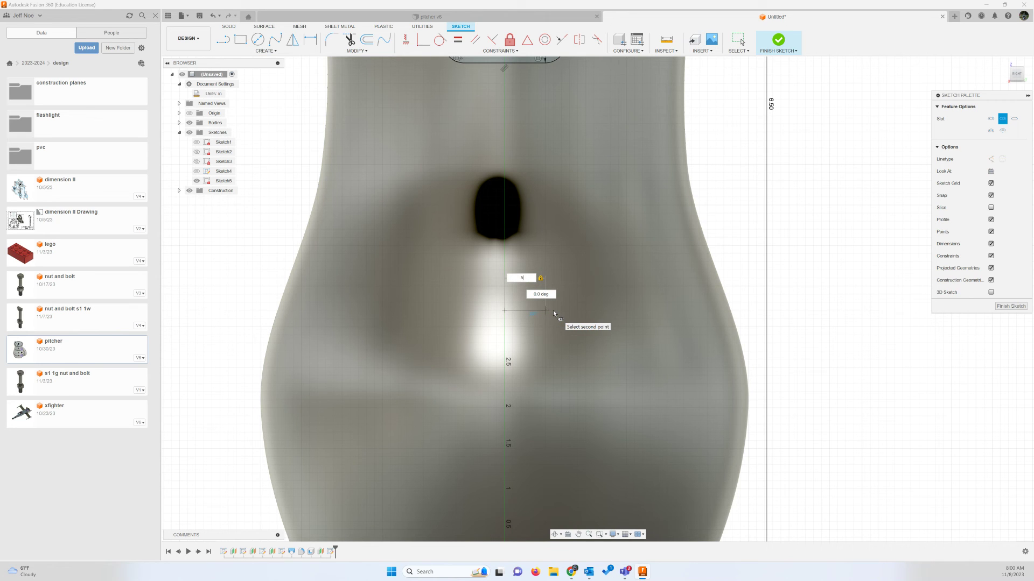
pyautogui.press('Return')
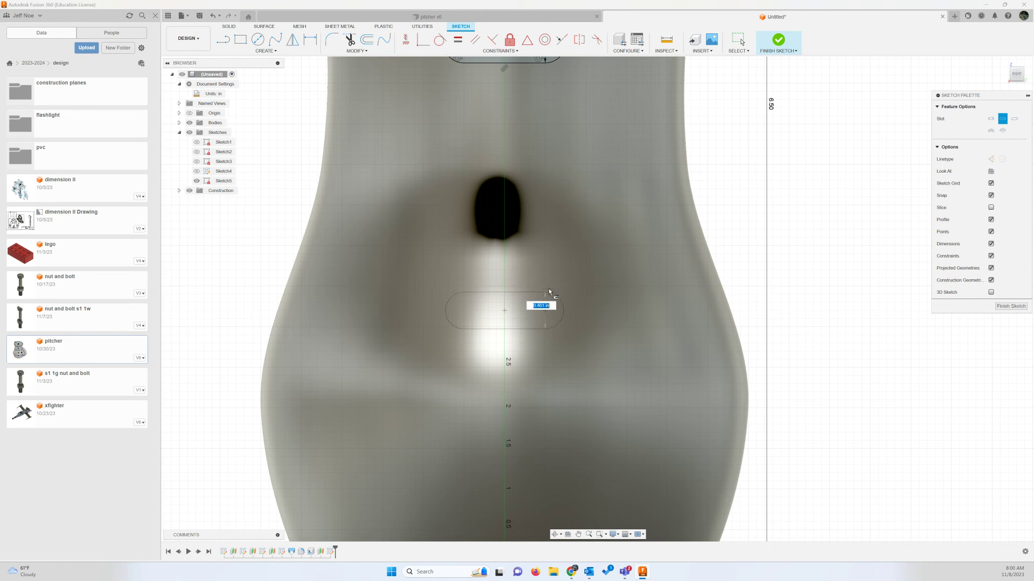
pyautogui.write('.5')
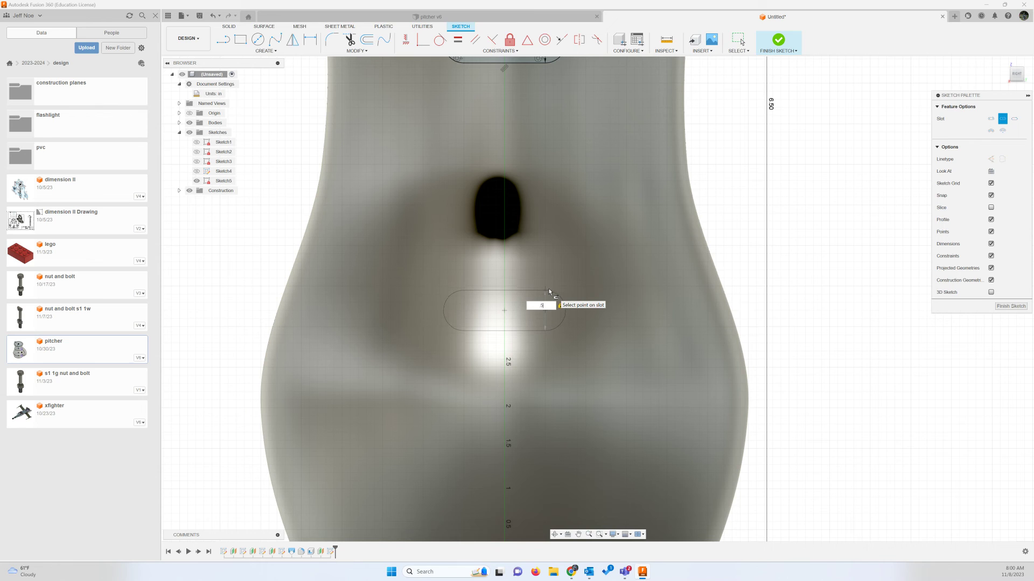
pyautogui.press('Return')
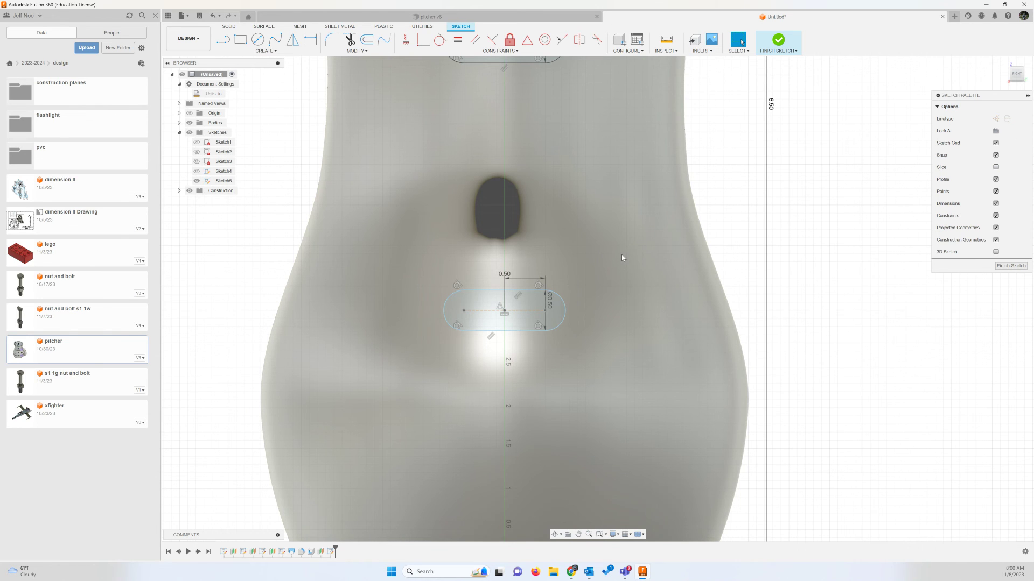
# Constrain the lower slot's center point to align vertically with the upper slot's center point.
pyautogui.scroll(-3, 621, 254)
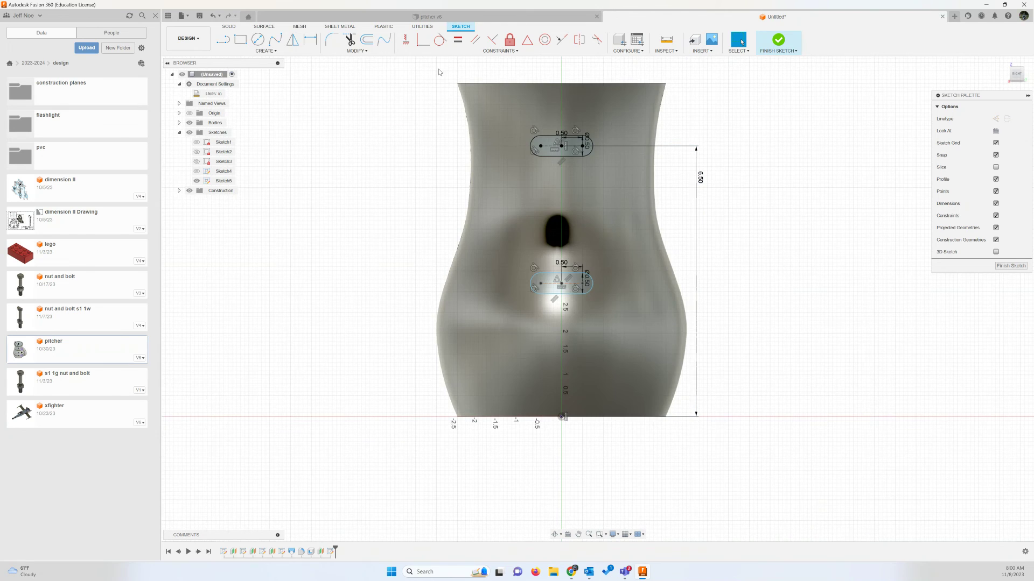
pyautogui.click(405, 40)
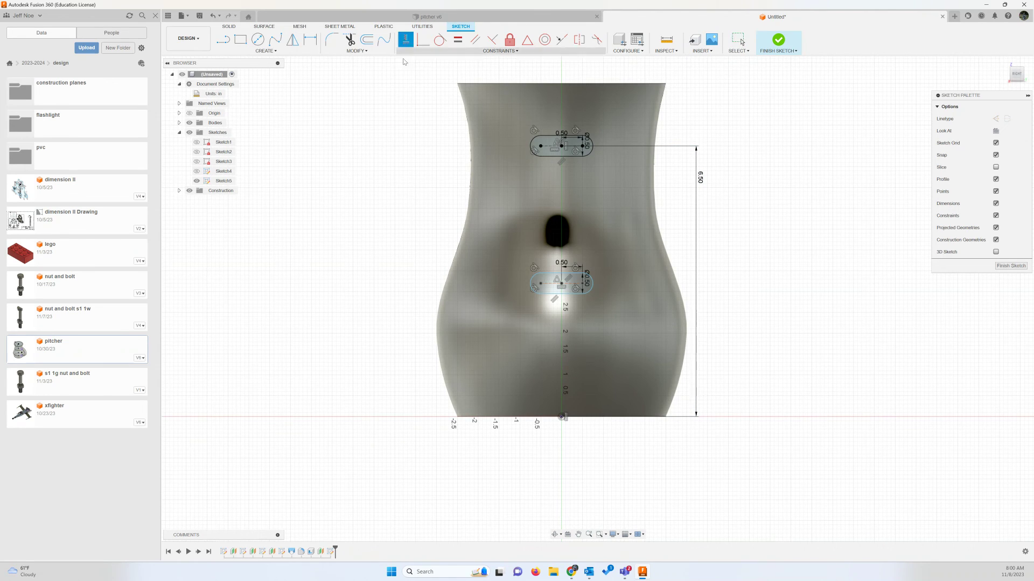
pyautogui.click(562, 284)
pyautogui.click(561, 146)
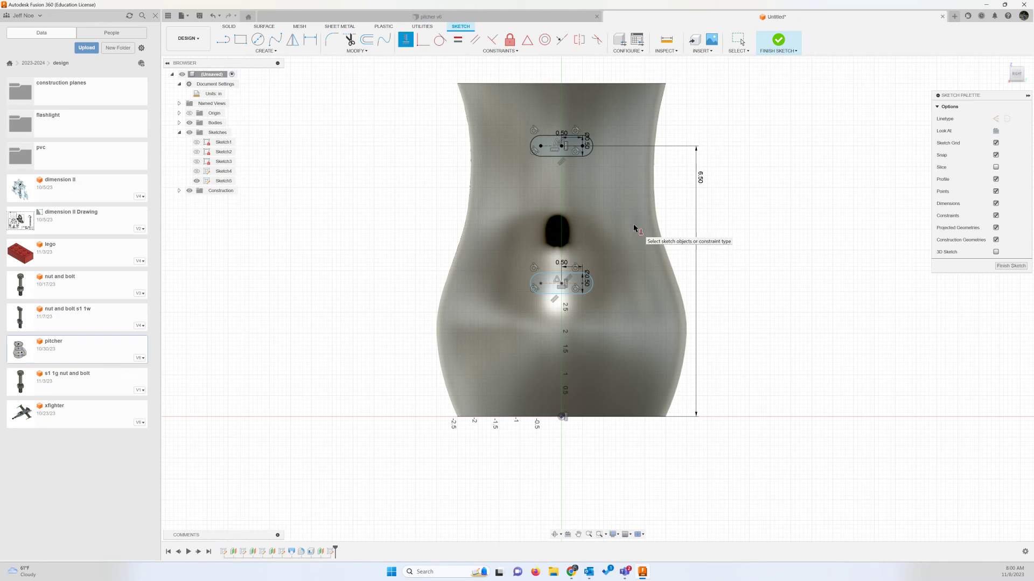
pyautogui.press('Escape')
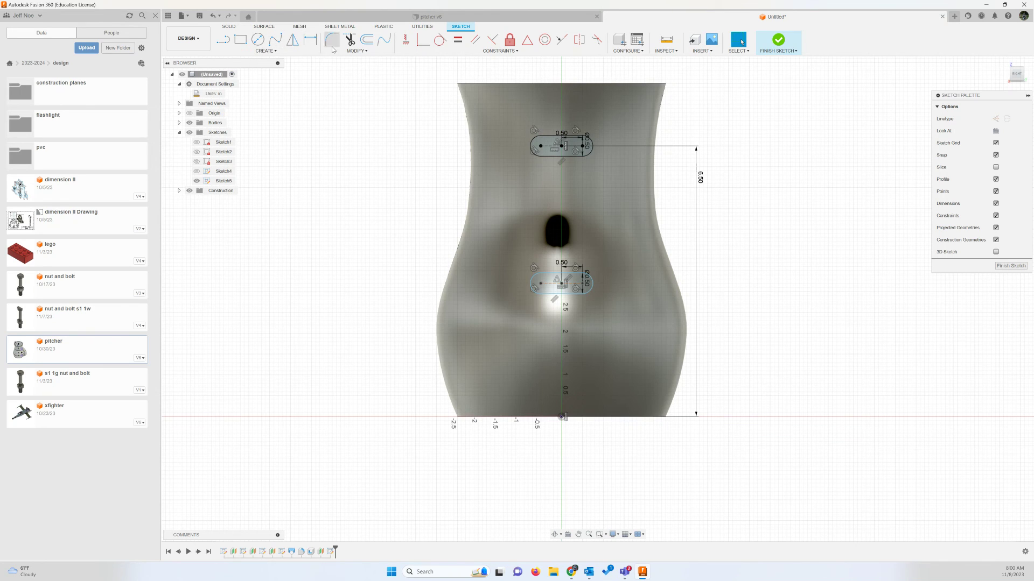
# Dimension the vertical distance between the two slot centers as 4.5 in and finish the sketch.
pyautogui.click(310, 39)
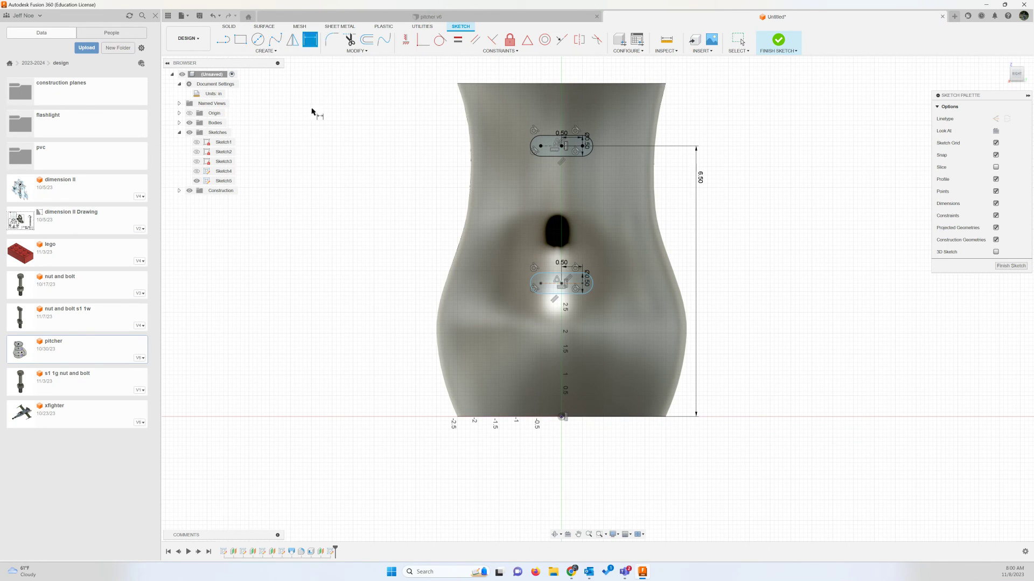
pyautogui.click(562, 146)
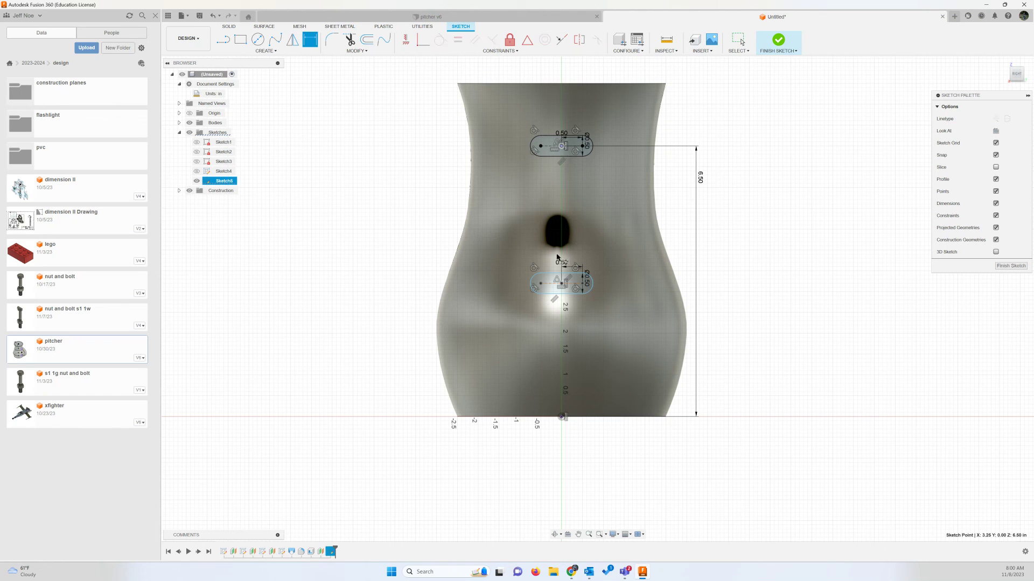
pyautogui.click(562, 284)
pyautogui.click(400, 215)
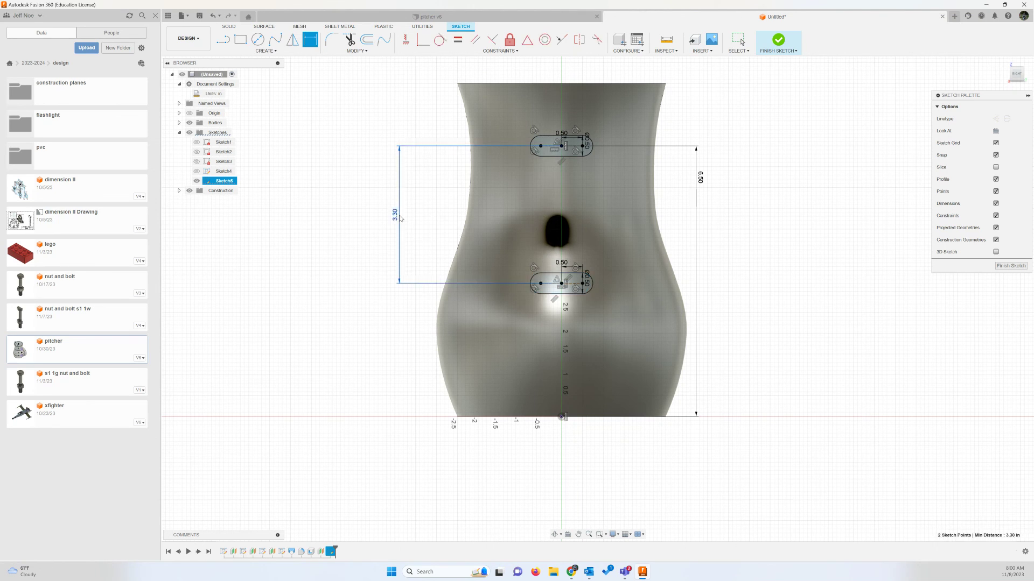
pyautogui.write('4')
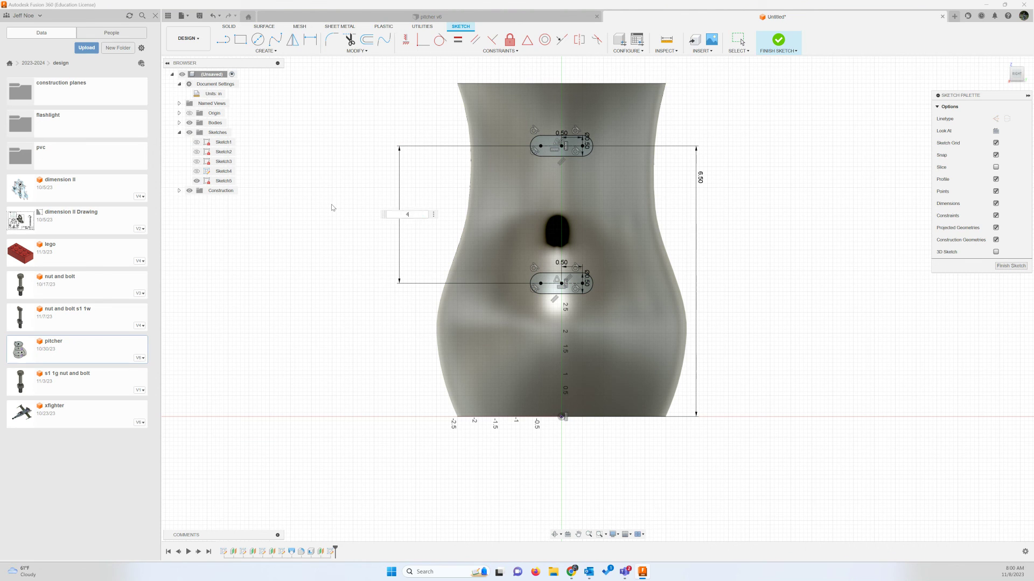
pyautogui.write('.5')
pyautogui.press('Return')
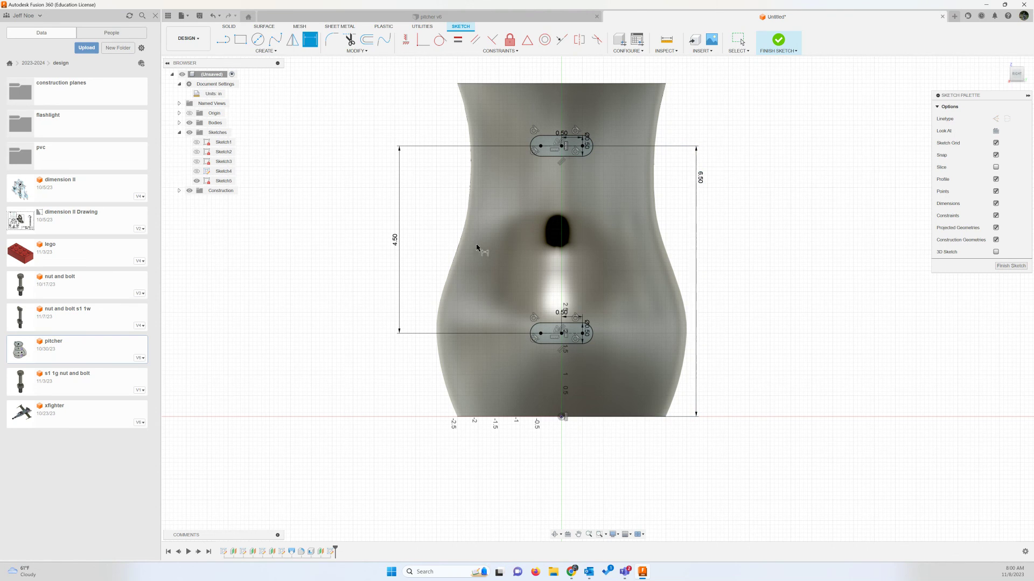
pyautogui.press('Escape')
pyautogui.click(778, 40)
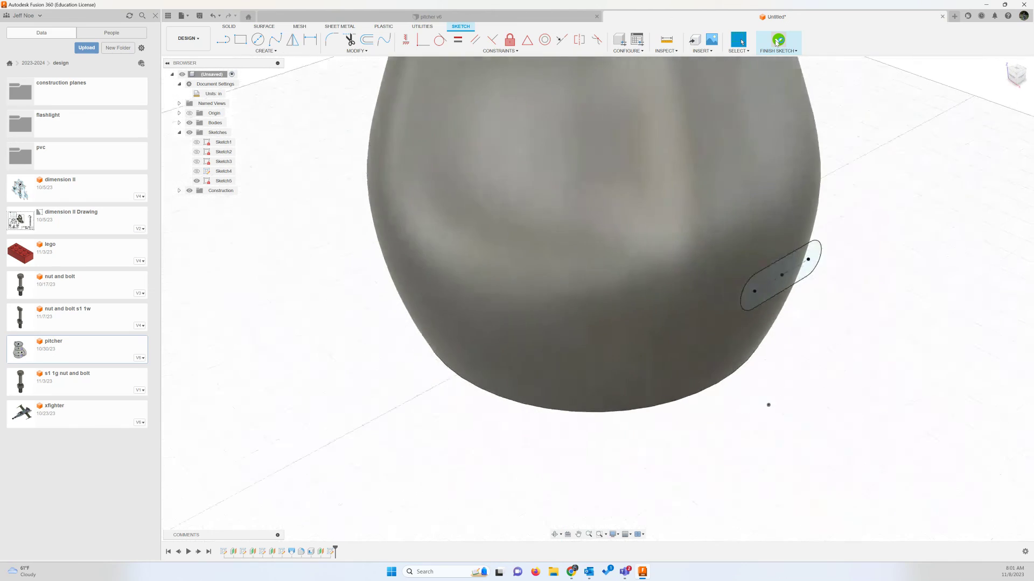
# Extrude both slot profiles with the To Object extent up to the pitcher body, joining them to it.
pyautogui.click(1015, 81)
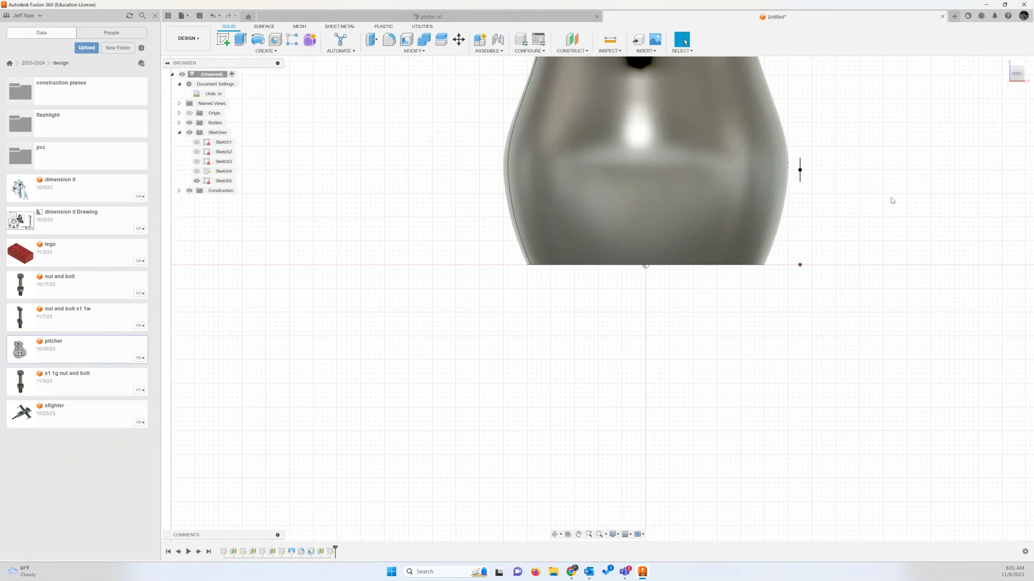
pyautogui.scroll(-2, 883, 186)
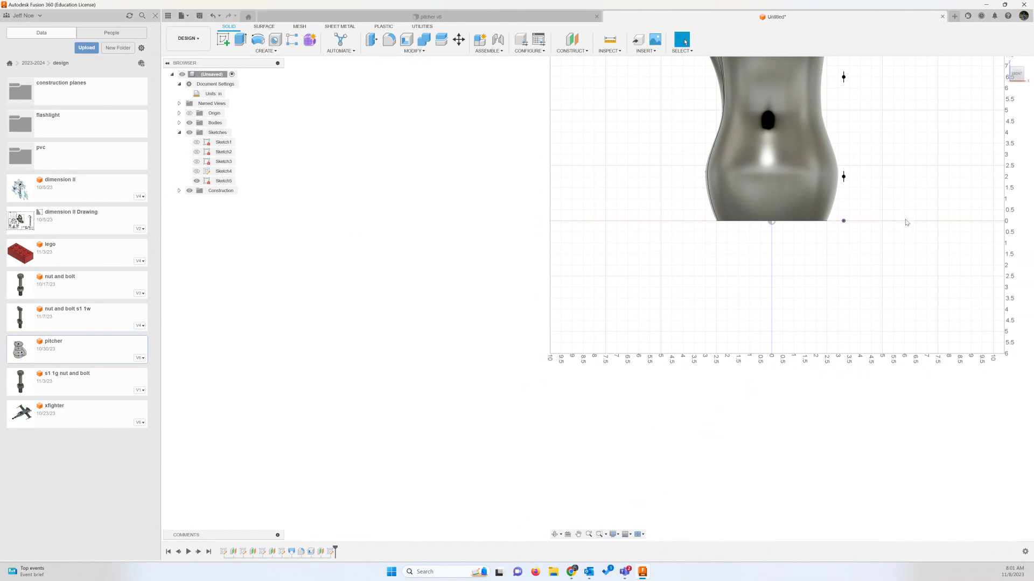
pyautogui.scroll(-2, 796, 202)
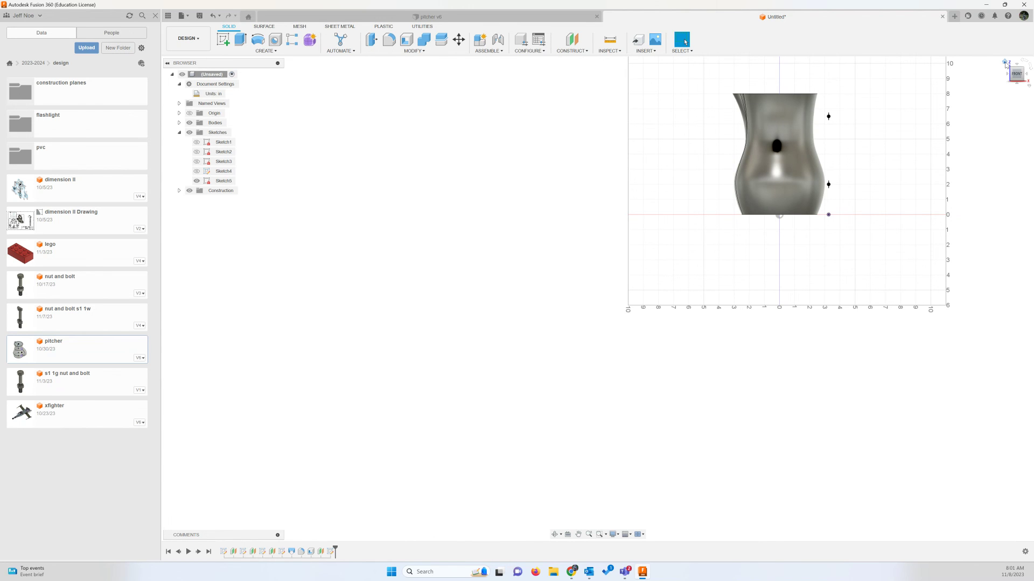
pyautogui.click(1005, 62)
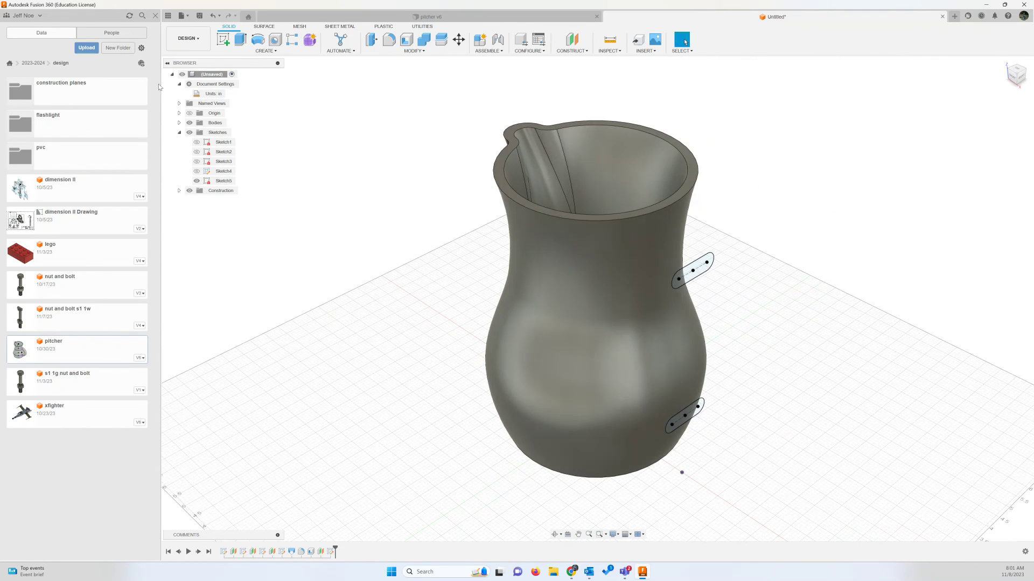
pyautogui.click(240, 40)
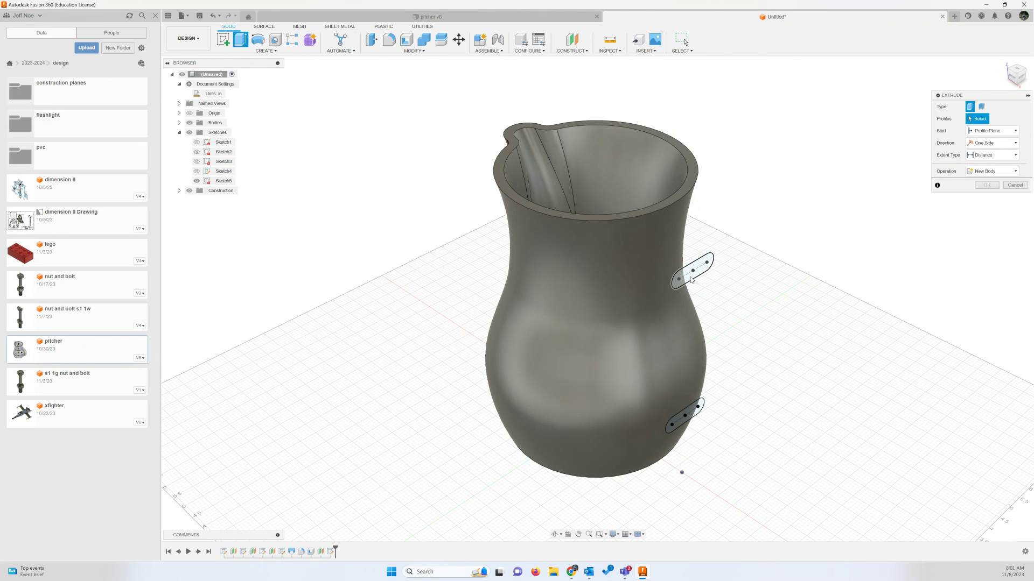
pyautogui.click(693, 271)
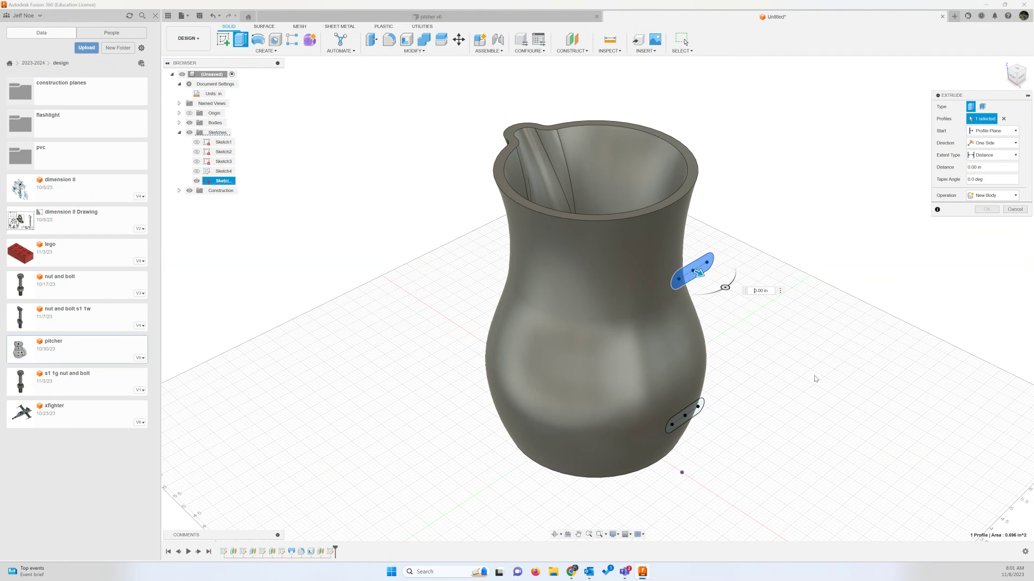
pyautogui.click(694, 413)
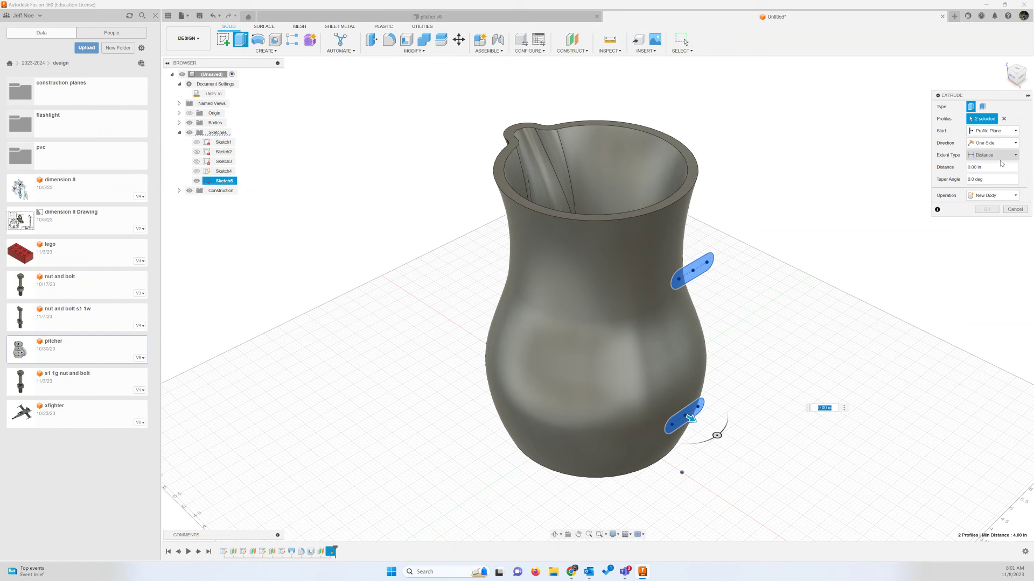
pyautogui.click(1000, 156)
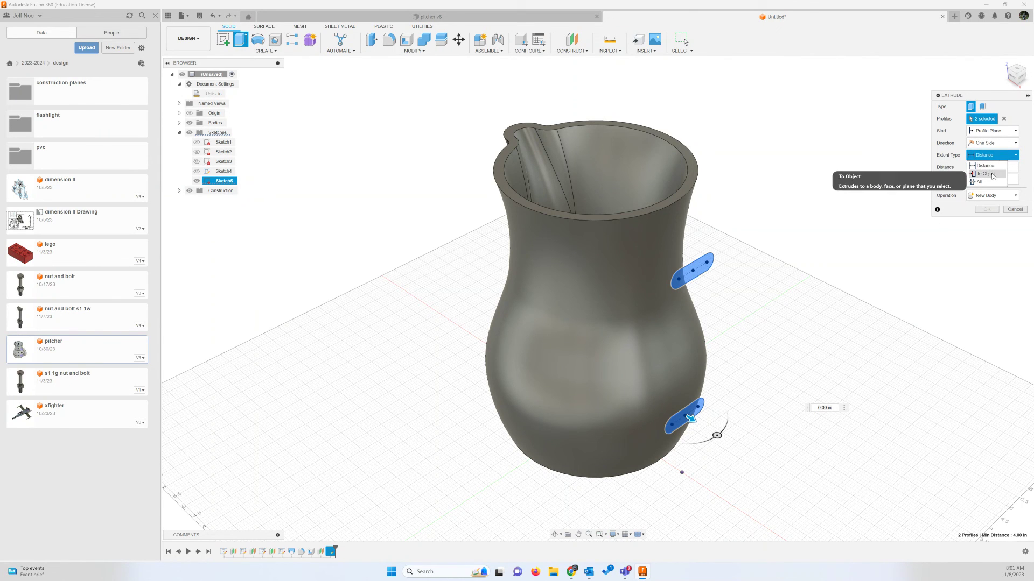
pyautogui.click(992, 174)
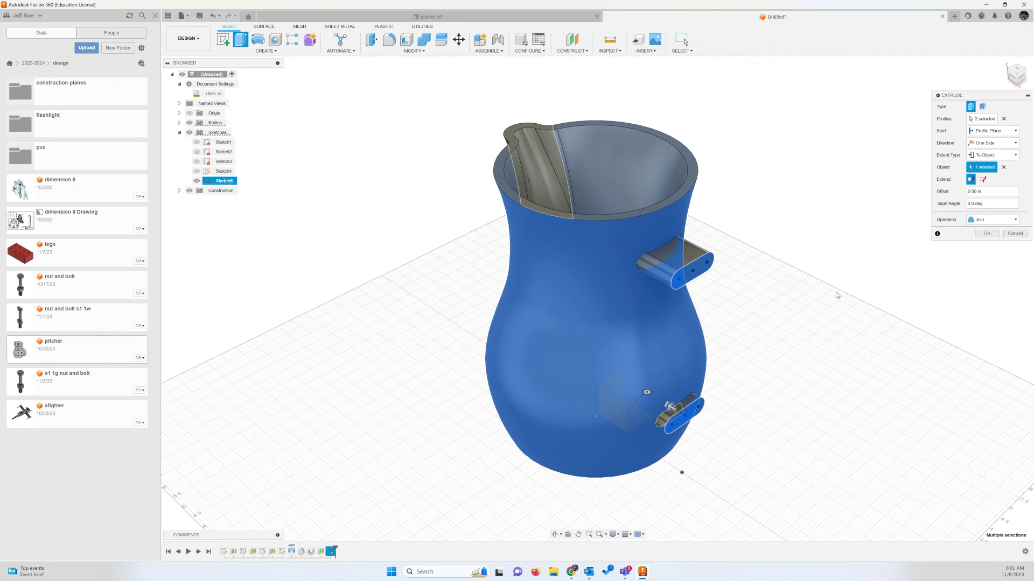
pyautogui.click(1012, 78)
pyautogui.moveTo(1013, 78)
pyautogui.mouseDown()
pyautogui.moveTo(942, 85)
pyautogui.moveTo(1018, 81)
pyautogui.mouseUp()
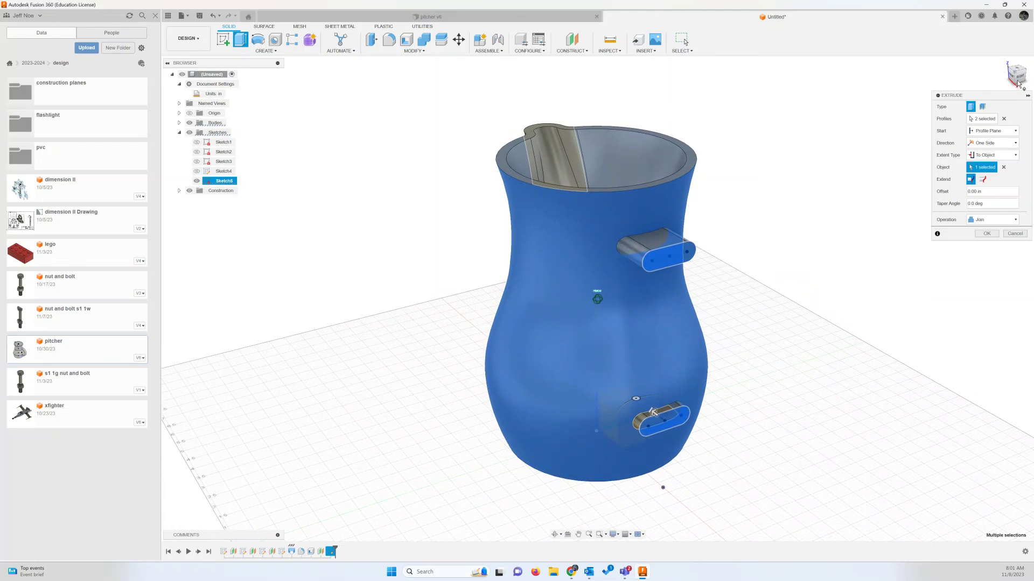
pyautogui.click(986, 233)
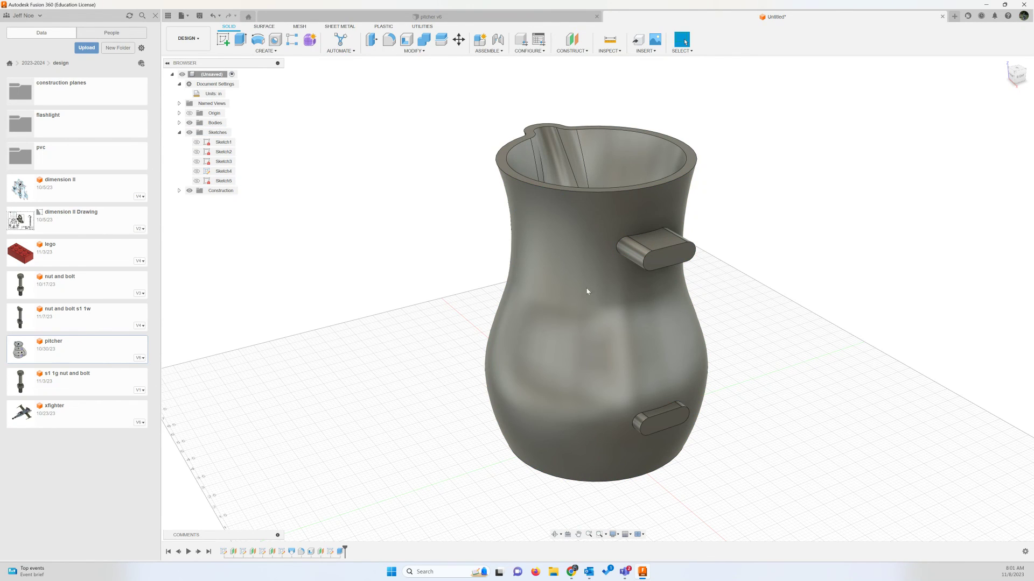